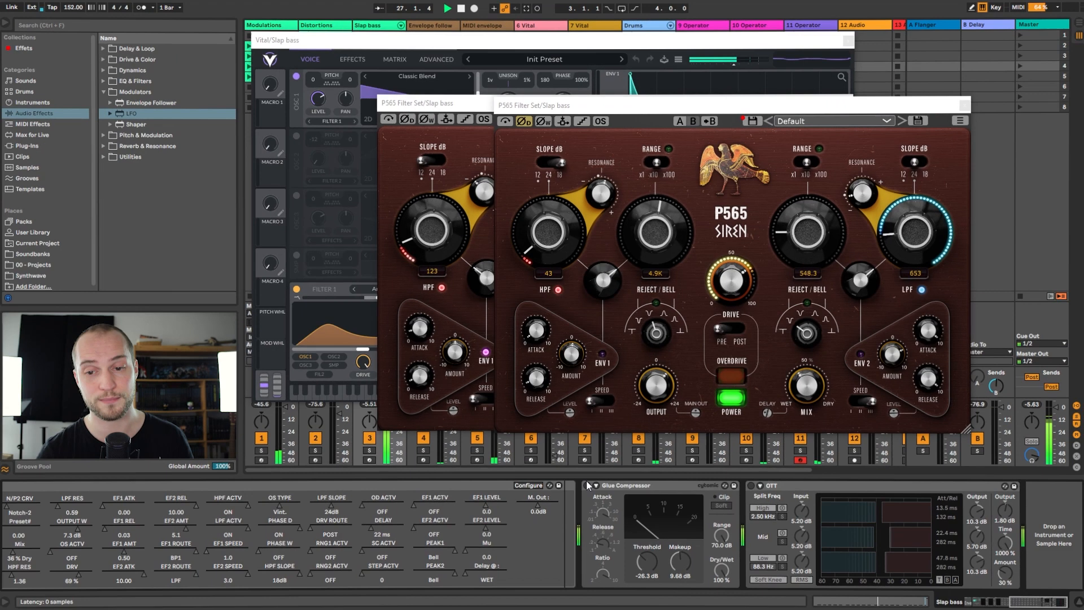
Step: Toggle the Glue Compressor on the Slap bass track, and toggle the Operator track's Auto Filter and raise its resonance to 125%
{"action": "left_click", "coordinate": [586, 485]}
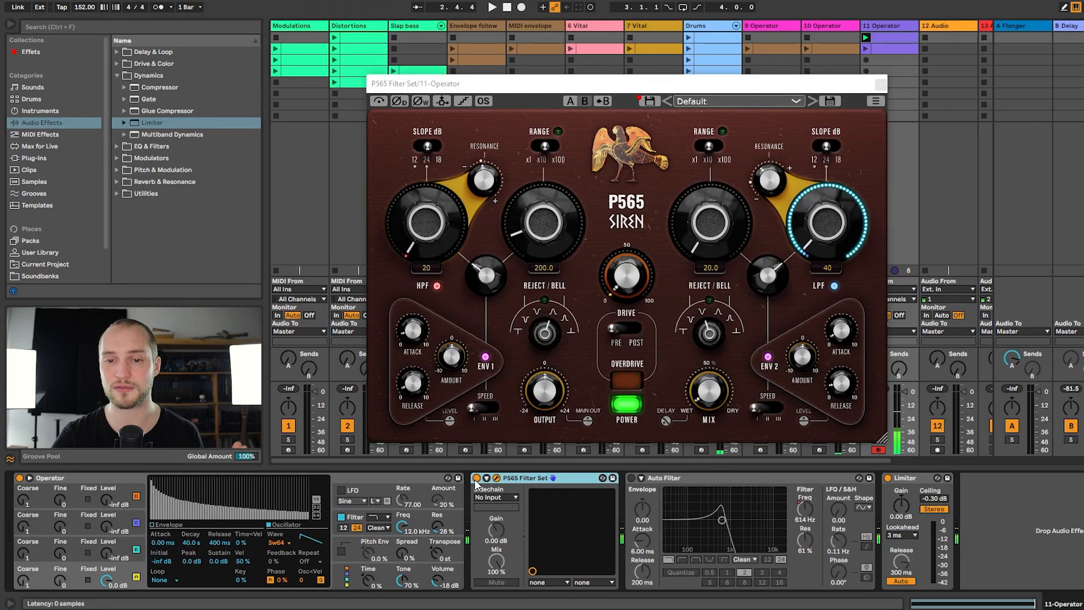
{"action": "left_click", "coordinate": [631, 478]}
{"action": "left_click_drag", "start_coordinate": [800, 541], "coordinate": [799, 522]}
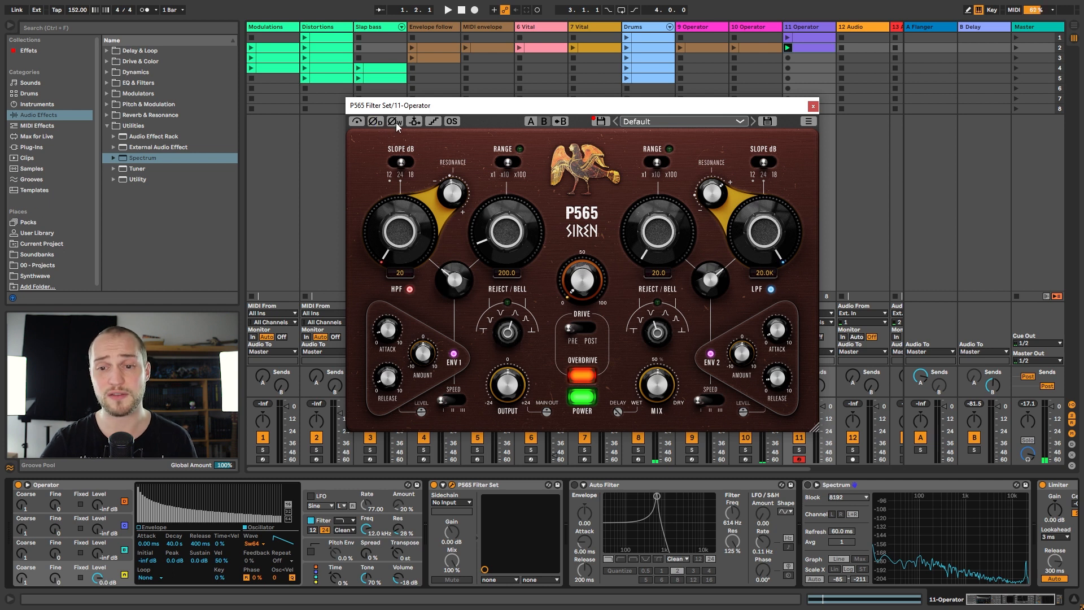
Step: Raise the P565 Drive to nearly its maximum and place the plugin window below the spectrum display
{"action": "left_click", "coordinate": [377, 124]}
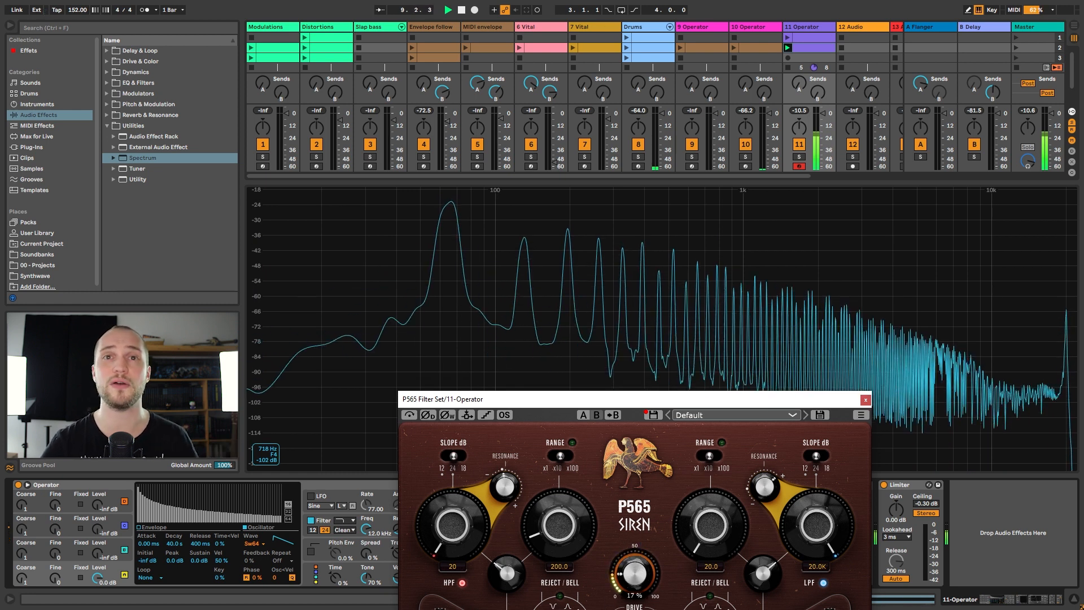
{"action": "left_click_drag", "start_coordinate": [634, 573], "coordinate": [599, 138]}
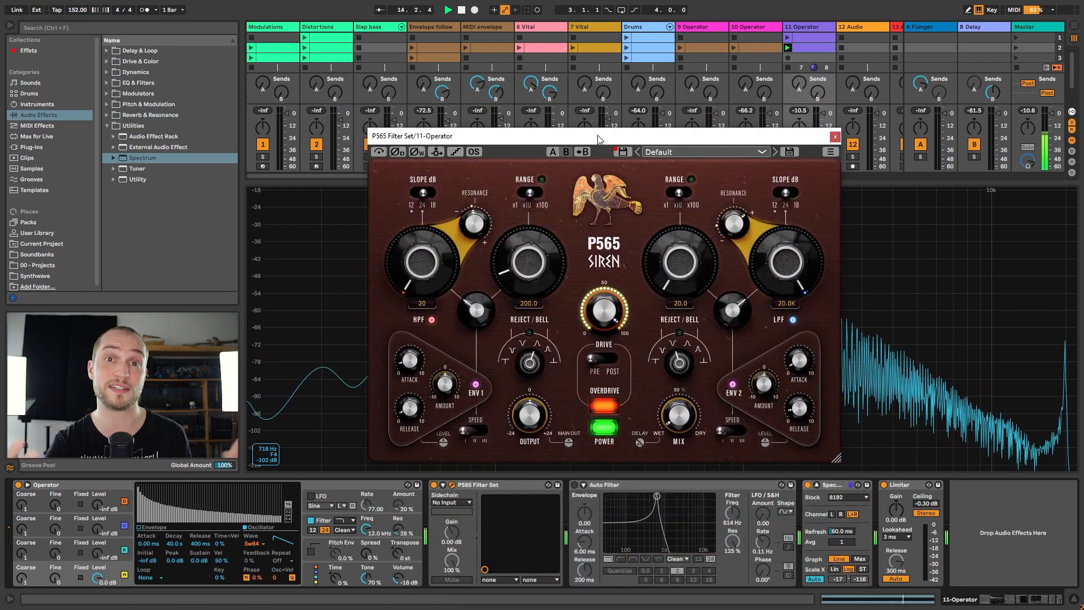
{"action": "left_click_drag", "start_coordinate": [686, 324], "coordinate": [685, 318]}
{"action": "left_click_drag", "start_coordinate": [630, 141], "coordinate": [678, 400]}
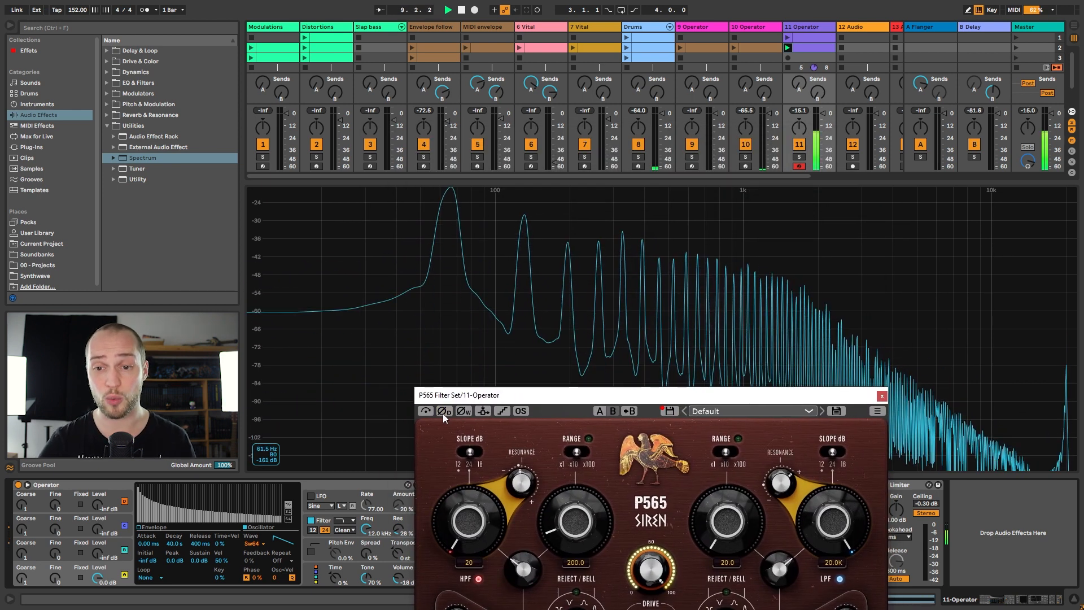
Step: Toggle the P565 wet-signal phase inversion on and off to compare its effect on the spectrum
{"action": "left_click", "coordinate": [467, 415]}
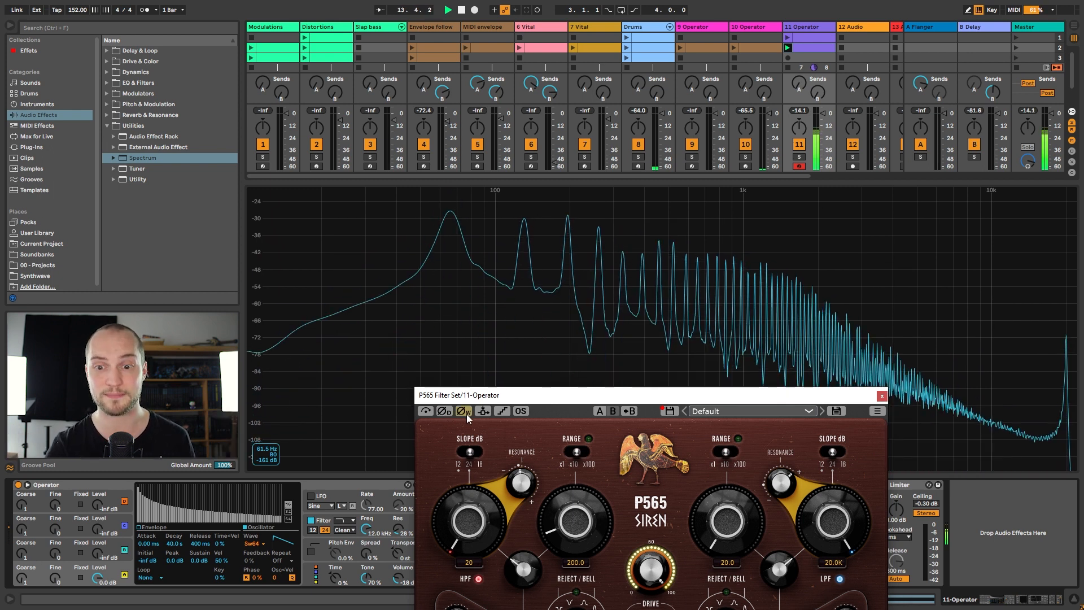
{"action": "left_click", "coordinate": [466, 414]}
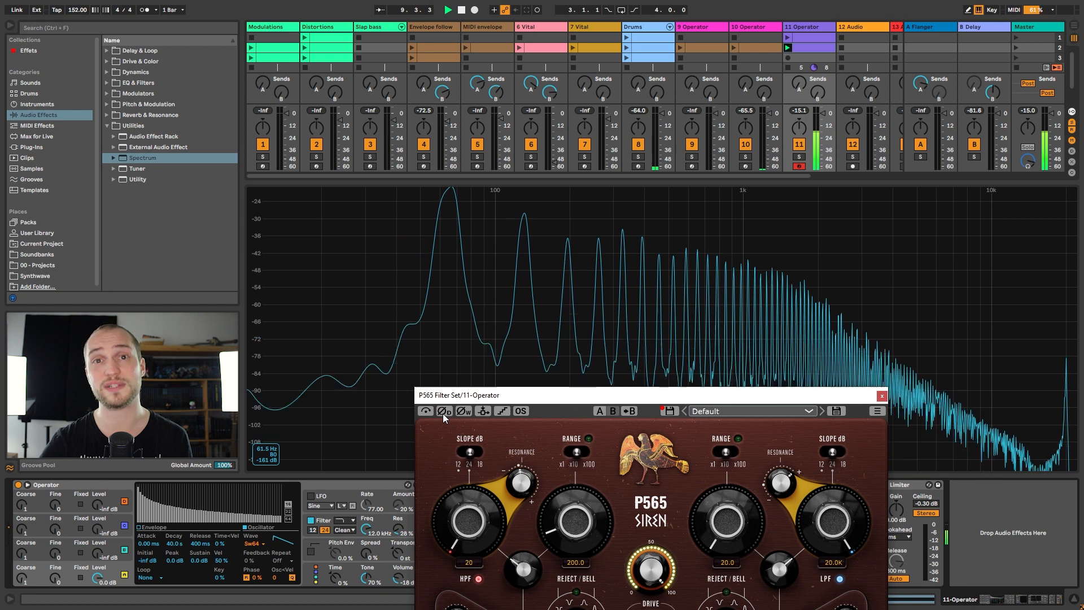
{"action": "left_click", "coordinate": [466, 414]}
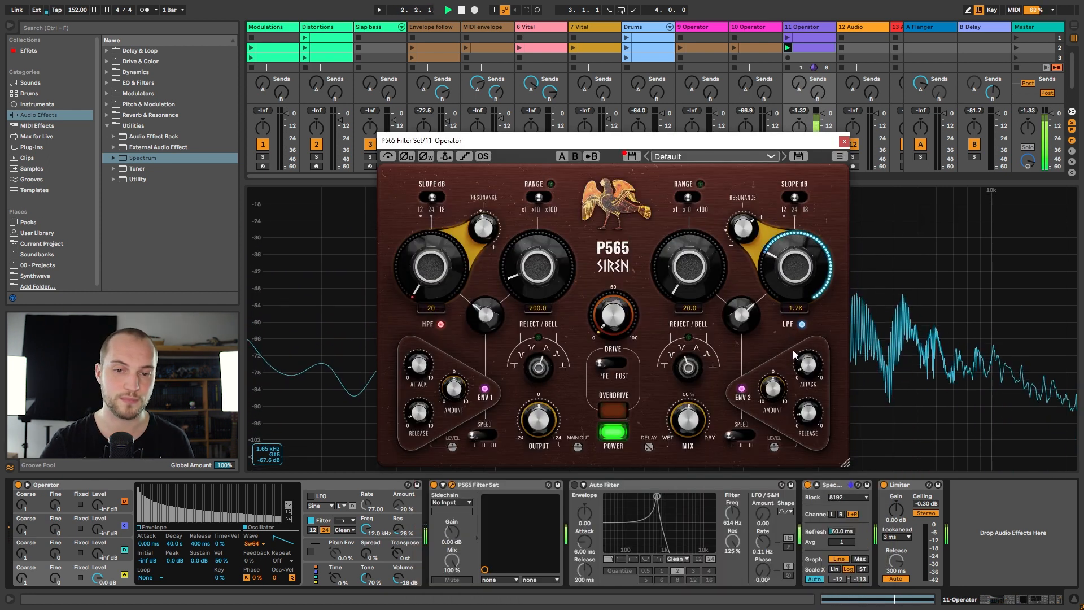
Step: Toggle the P565 dry-signal phase inversion and sweep the low-pass filter's cutoff during playback
{"action": "left_click", "coordinate": [406, 156]}
{"action": "left_click_drag", "start_coordinate": [798, 274], "coordinate": [821, 339]}
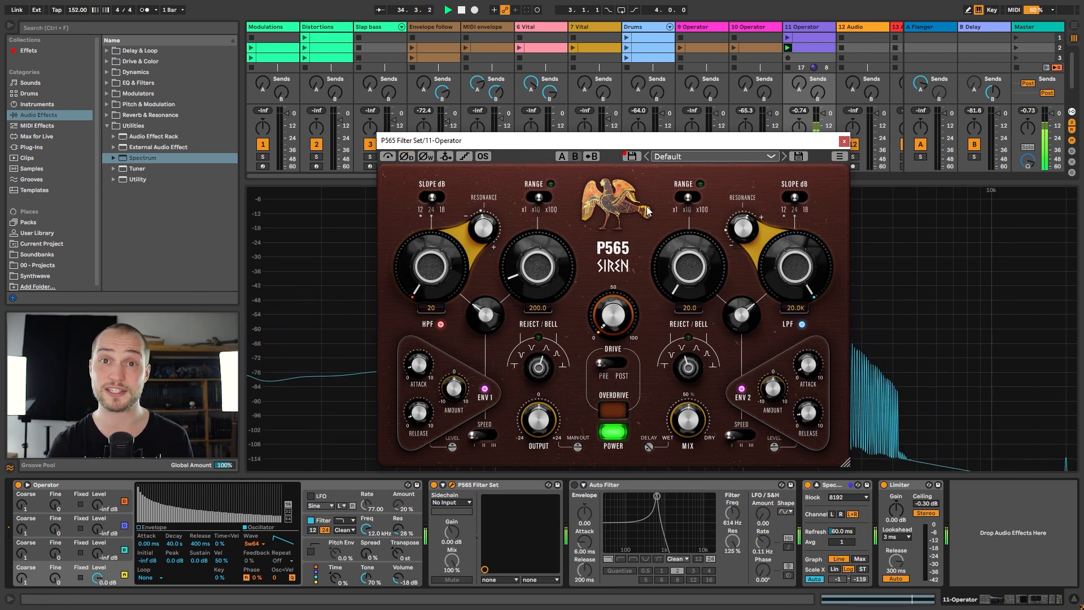
Step: Raise the P565 Drive to 97% with the spectrum display in view
{"action": "left_click_drag", "start_coordinate": [686, 141], "coordinate": [707, 400]}
{"action": "left_click_drag", "start_coordinate": [635, 574], "coordinate": [646, 472]}
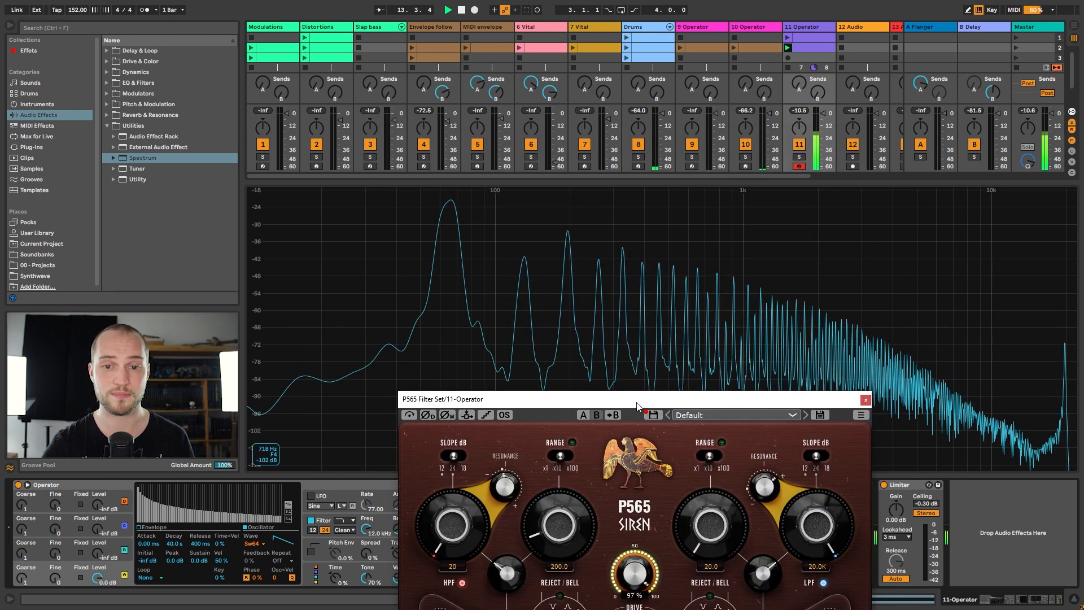
{"action": "left_click_drag", "start_coordinate": [638, 402], "coordinate": [607, 139]}
Step: Adjust the P565 Mix amount and toggle the dry-signal phase inversion against the spectrum
{"action": "left_click_drag", "start_coordinate": [678, 419], "coordinate": [678, 367]}
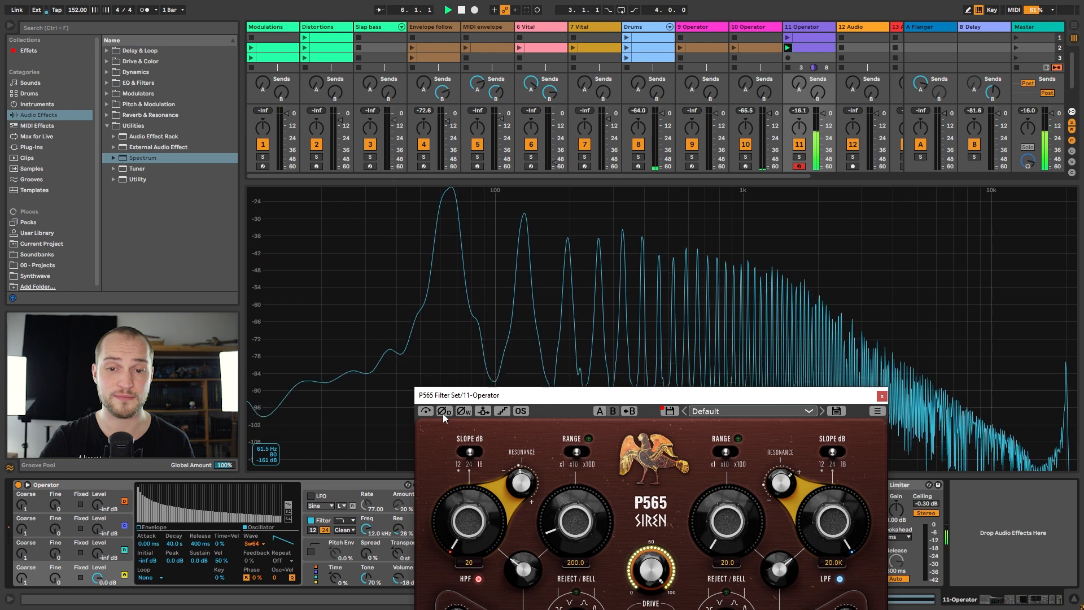
{"action": "left_click", "coordinate": [443, 412]}
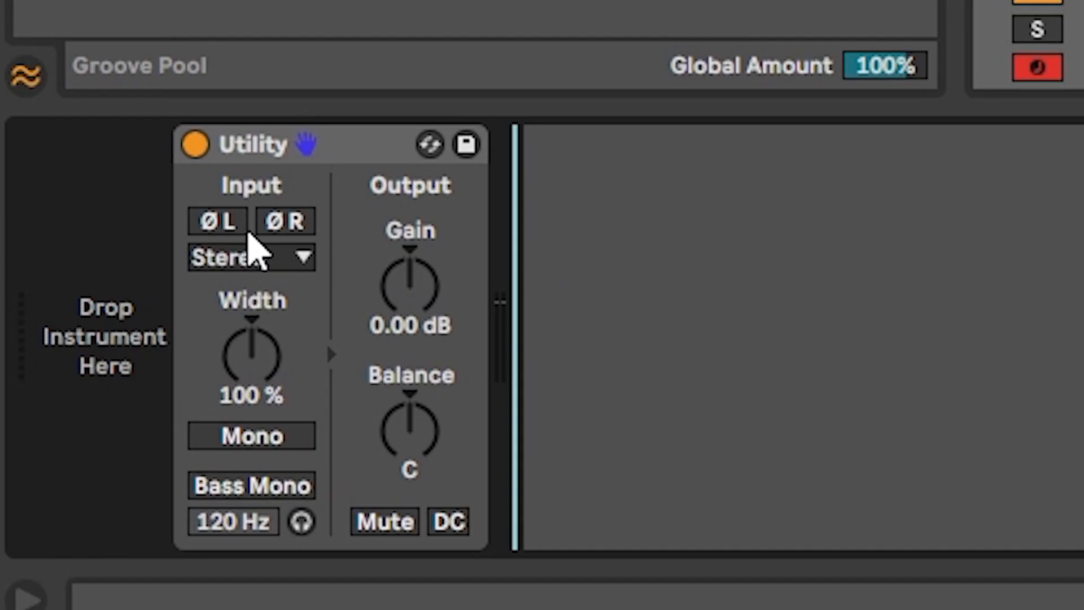
Step: Invert the phase of both the L and R channels in Utility, toggling them off and back on
{"action": "left_click", "coordinate": [223, 226]}
{"action": "left_click", "coordinate": [286, 232]}
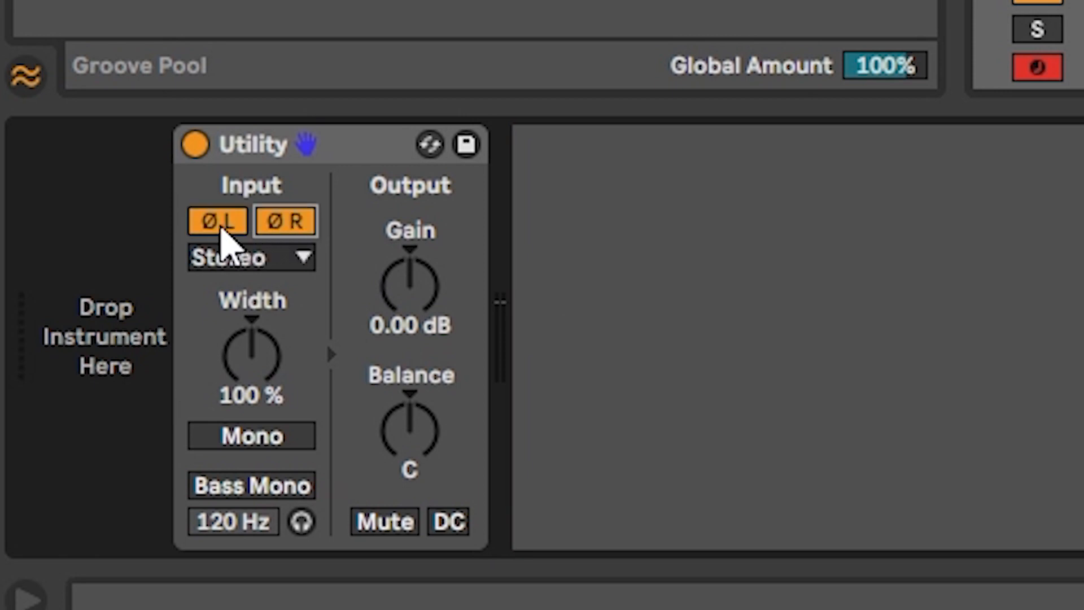
{"action": "left_click", "coordinate": [222, 231]}
{"action": "left_click", "coordinate": [289, 231]}
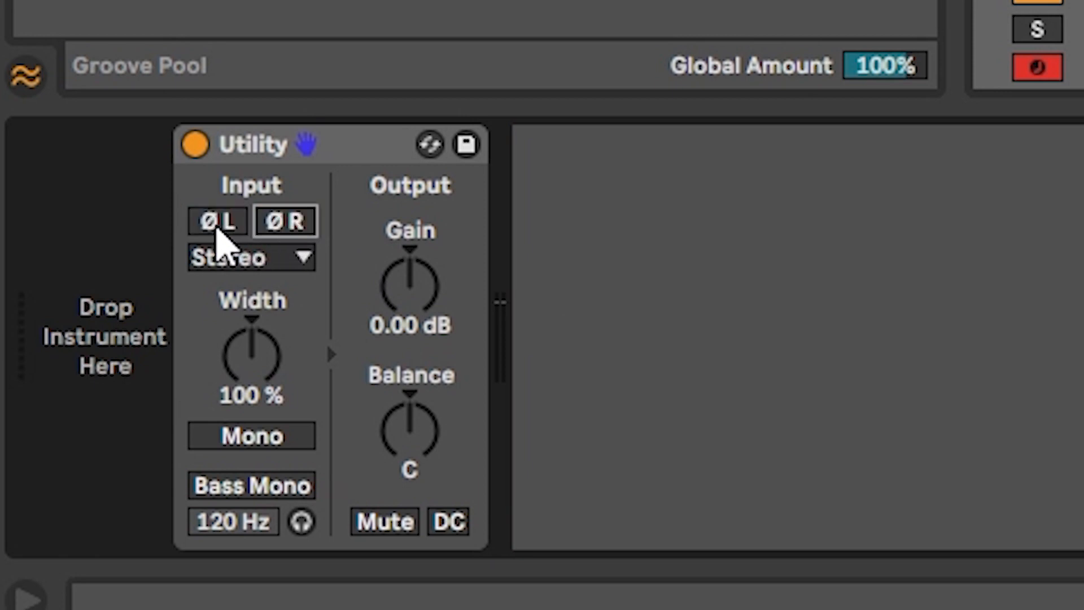
{"action": "left_click", "coordinate": [229, 225]}
{"action": "left_click", "coordinate": [282, 229]}
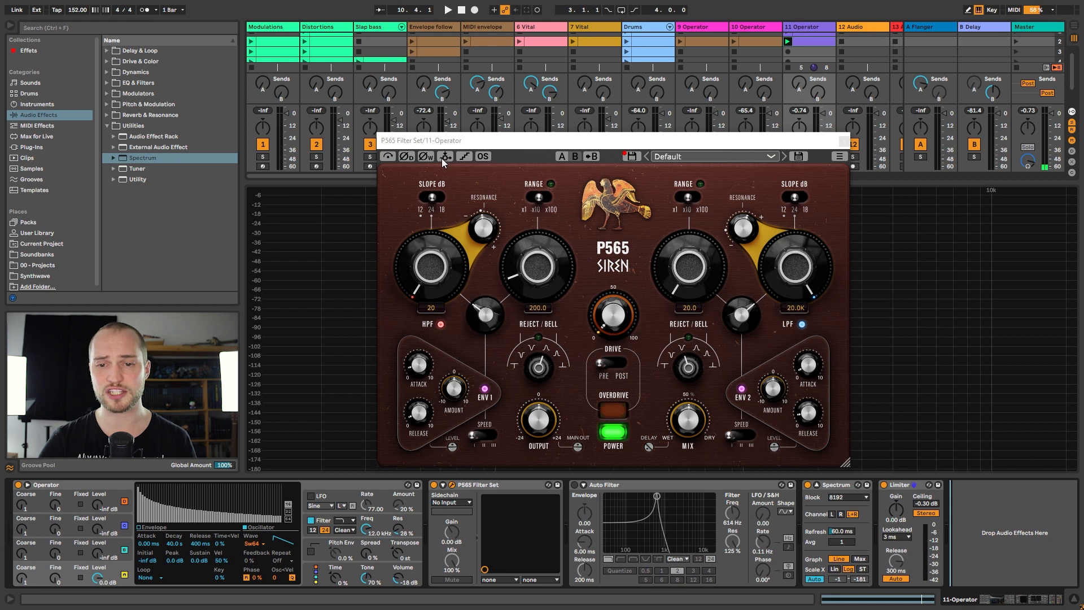
Step: Enable the P565 stepped filter mode and sweep the low-pass cutoff during playback
{"action": "left_click", "coordinate": [446, 159]}
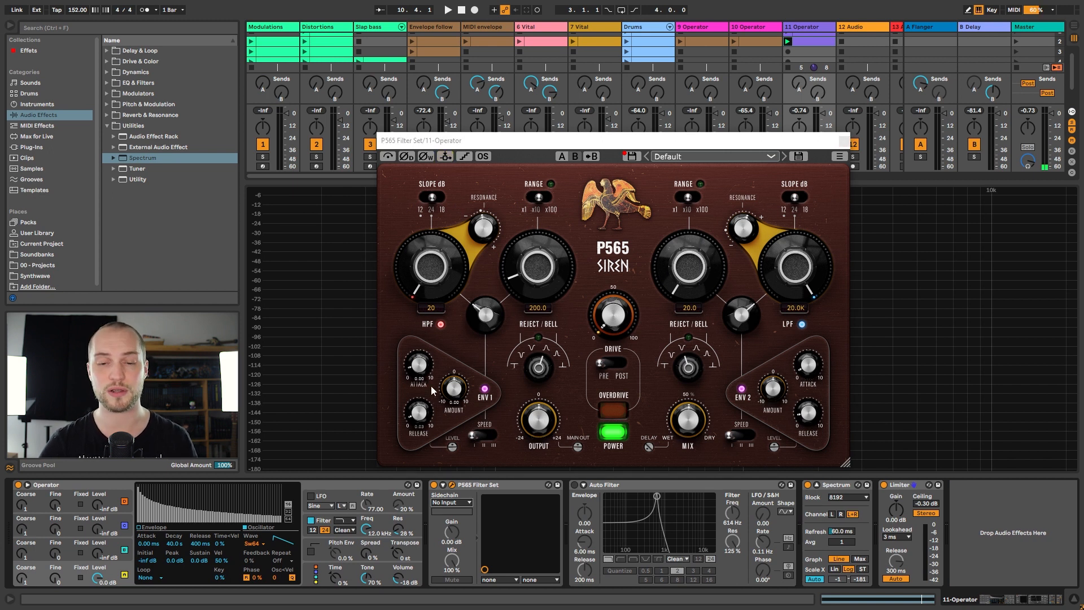
{"action": "left_click", "coordinate": [464, 156]}
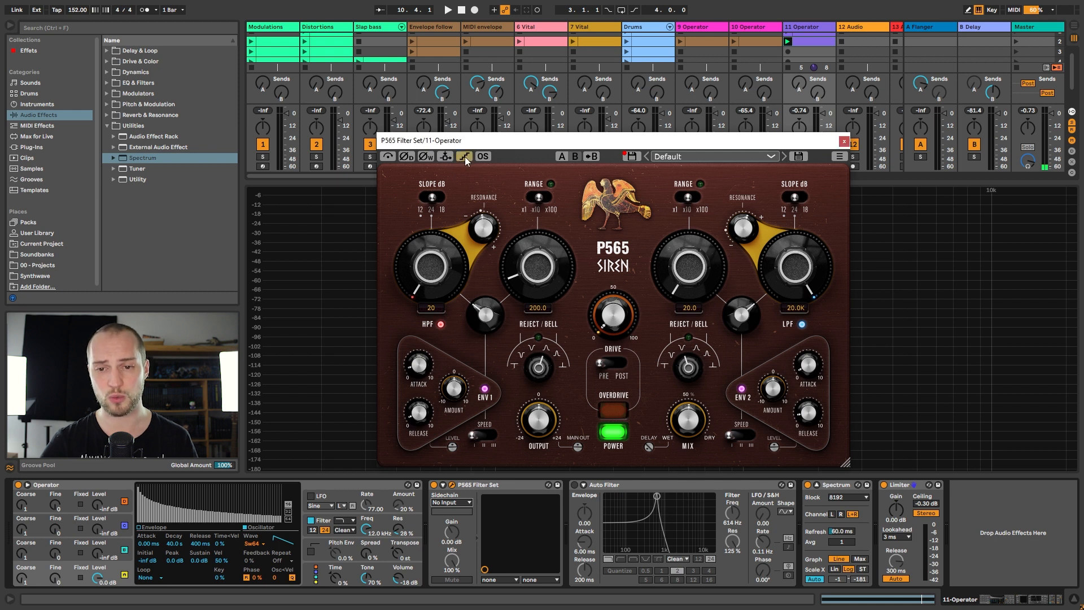
{"action": "key", "text": "space"}
{"action": "left_click_drag", "start_coordinate": [784, 248], "coordinate": [795, 263]}
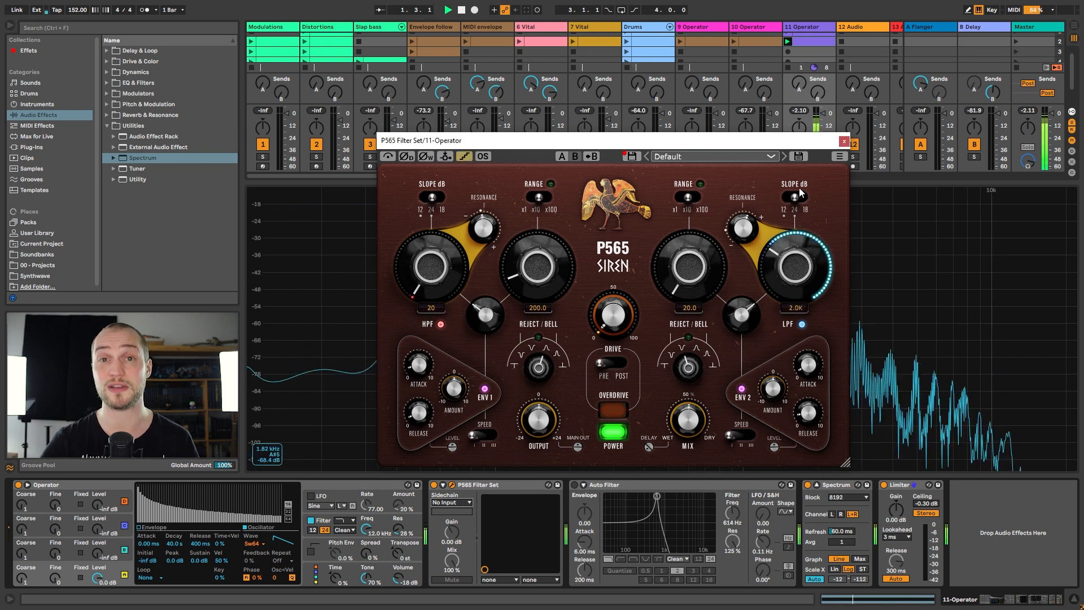
{"action": "left_click_drag", "start_coordinate": [800, 224], "coordinate": [800, 290]}
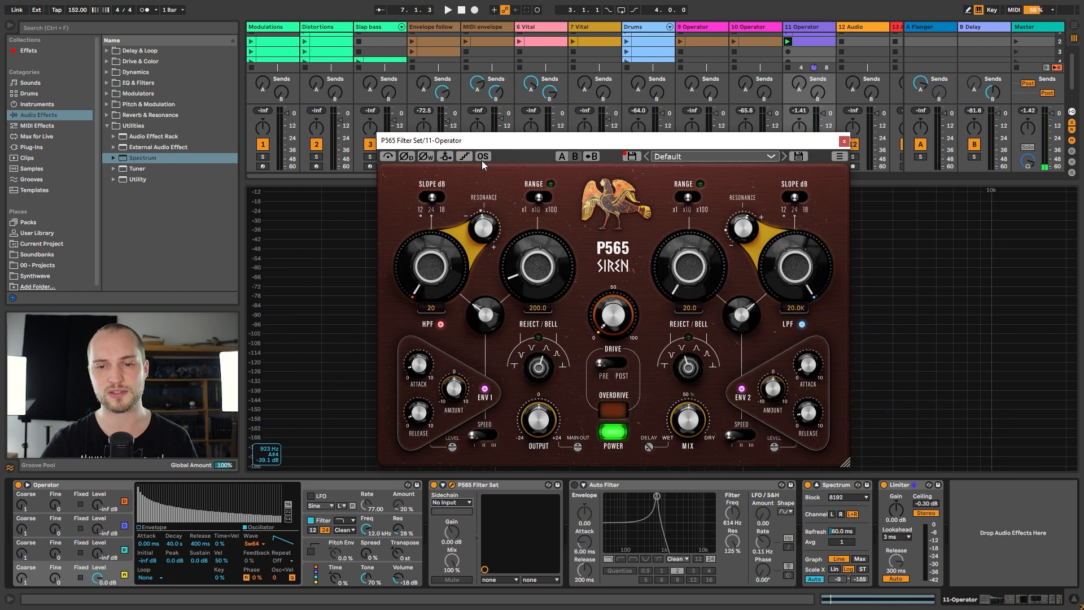
Step: Toggle P565 oversampling on and off, and switch the plugin to comparison state A
{"action": "left_click", "coordinate": [482, 158]}
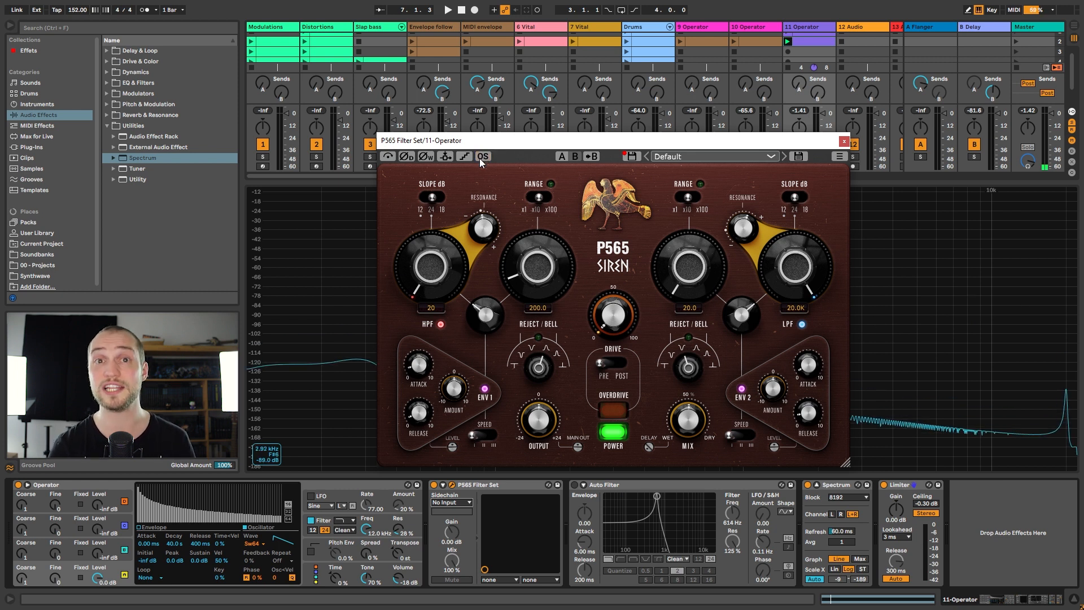
{"action": "left_click", "coordinate": [481, 159]}
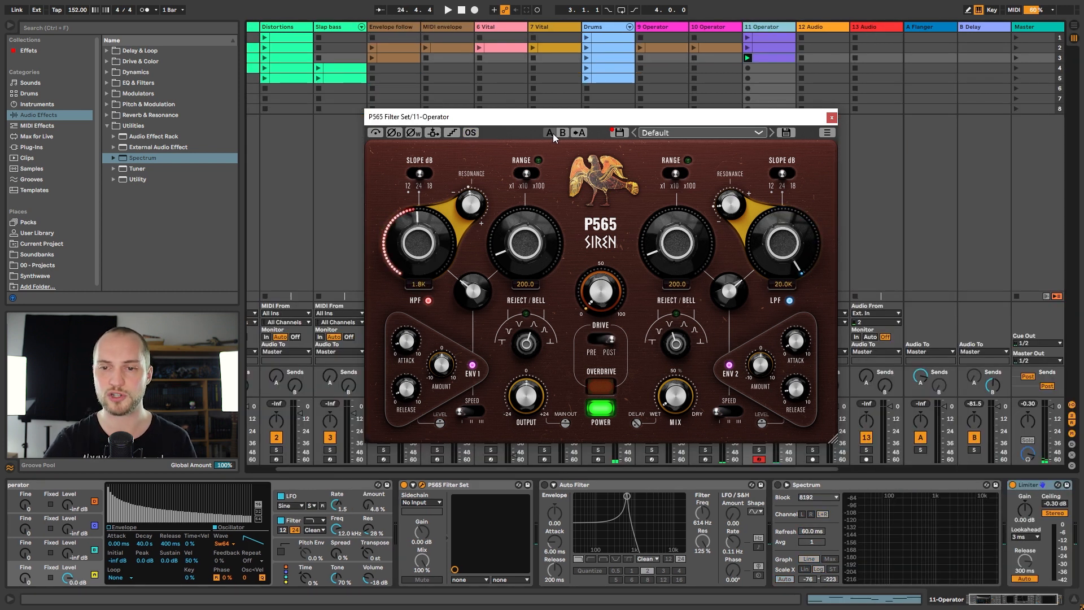
{"action": "left_click", "coordinate": [553, 134]}
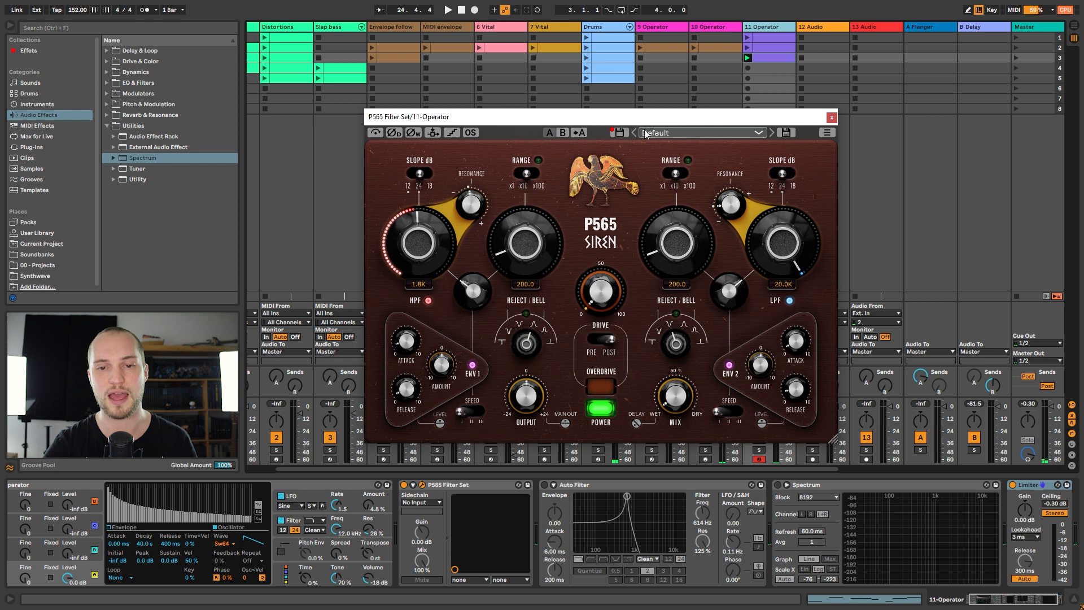
Step: Audition P565 presets including Bass-Thunder Bass, Gtr Chung, Kung Pao, Metalizer EQ (post distortion) and Move Your Shakers, and open the plugin's options
{"action": "left_click", "coordinate": [716, 132]}
{"action": "scroll", "coordinate": [701, 197], "scroll_direction": "down", "scroll_amount": 3}
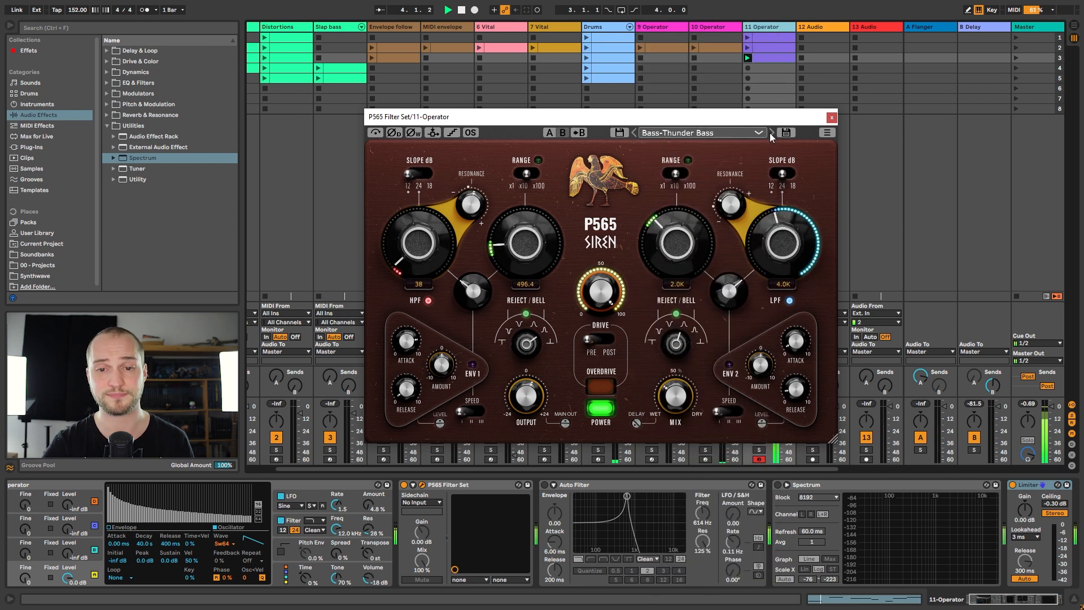
{"action": "left_click", "coordinate": [771, 133]}
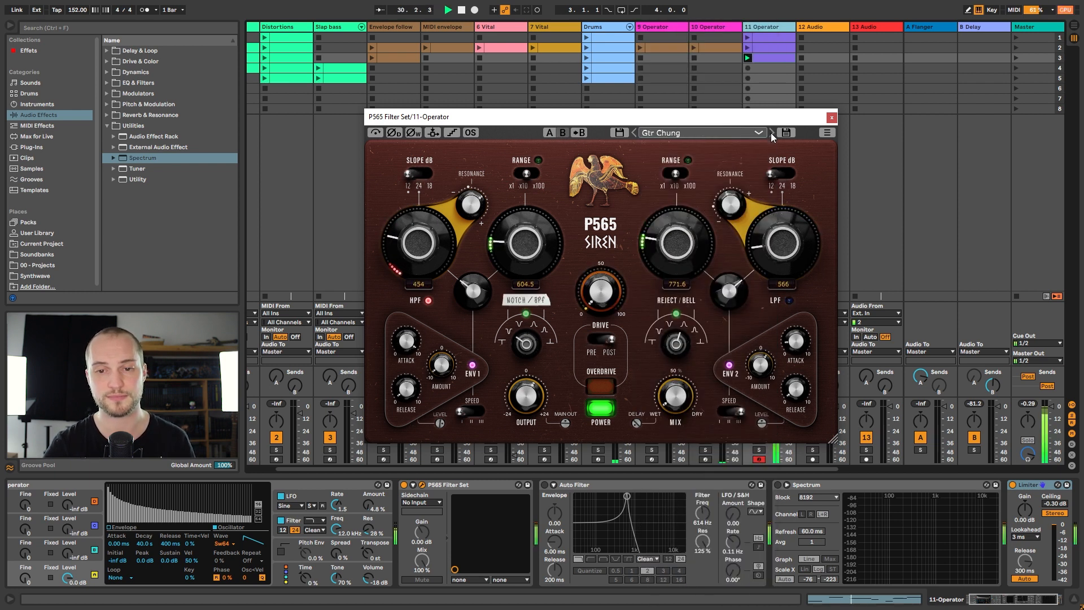
{"action": "left_click", "coordinate": [771, 132]}
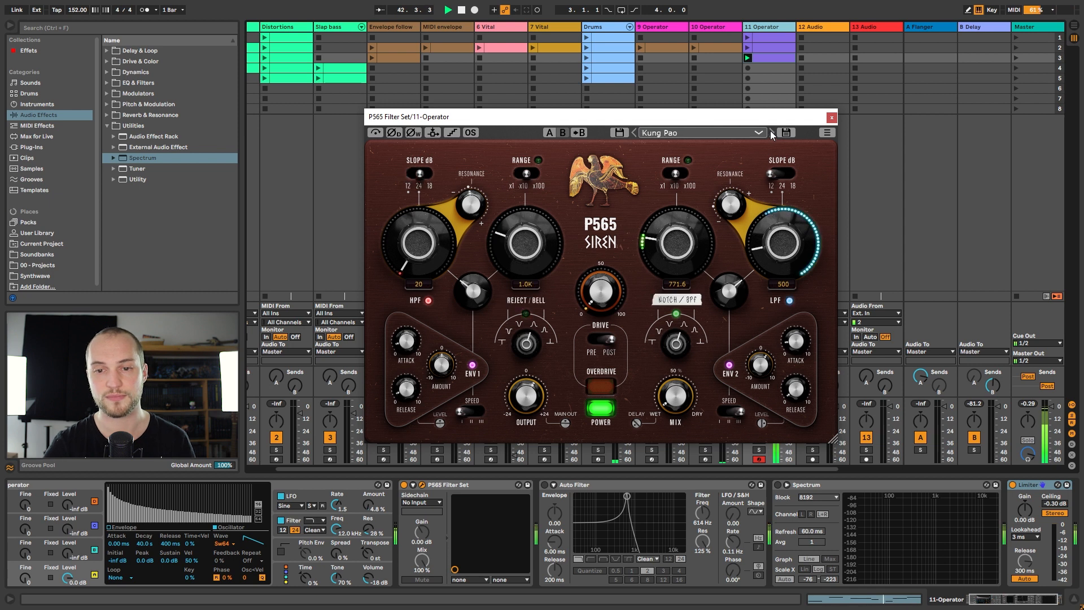
{"action": "left_click", "coordinate": [771, 132]}
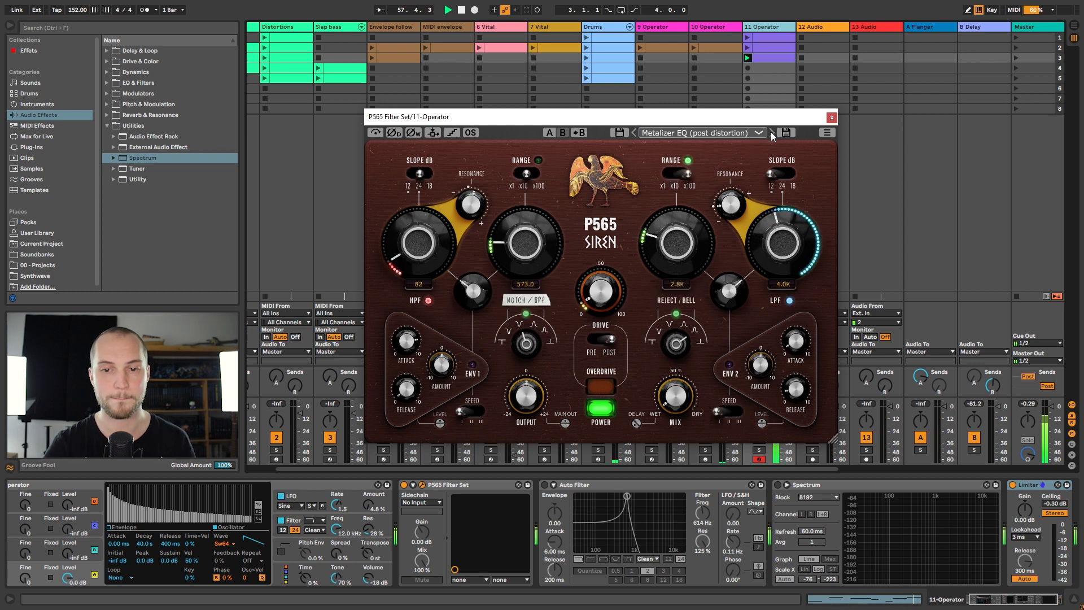
{"action": "left_click", "coordinate": [771, 132]}
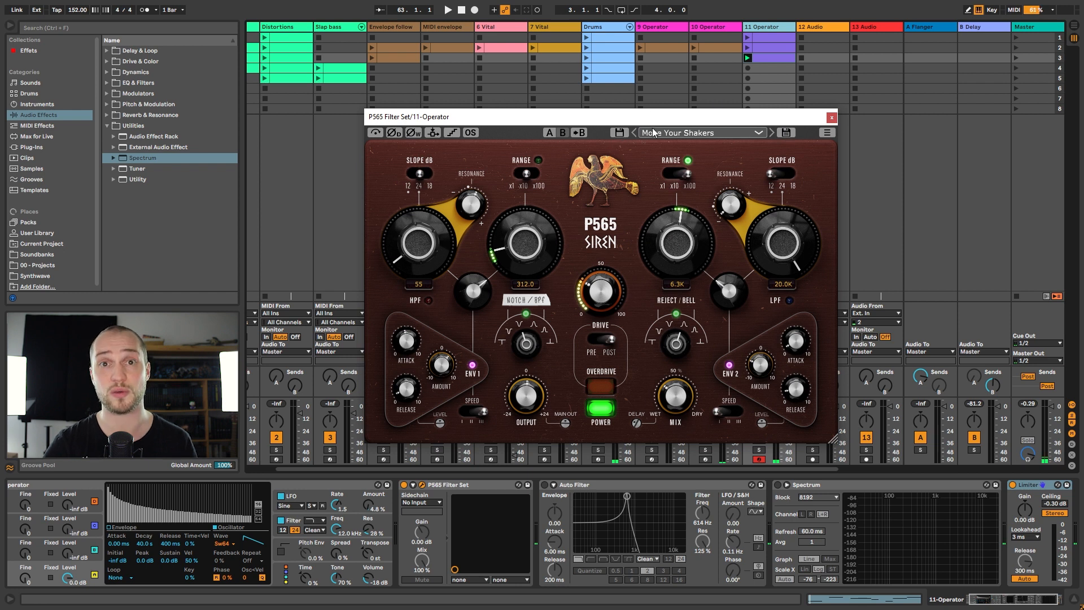
{"action": "left_click", "coordinate": [827, 132]}
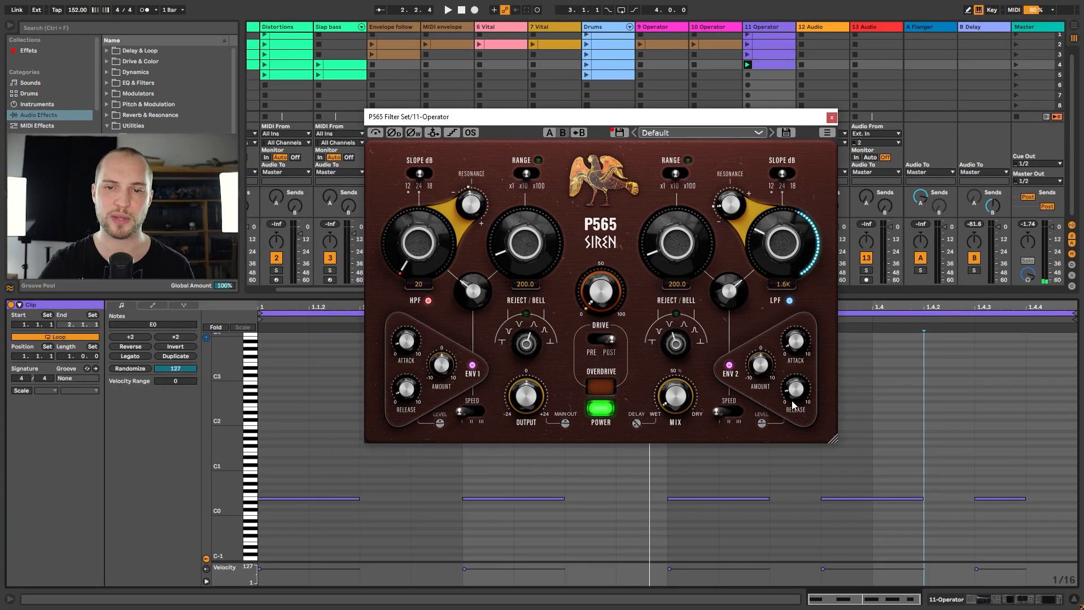
Step: Adjust the low-pass filter's resonance and compare its 18 dB and 24 dB slopes while lowering the cutoff to 320
{"action": "left_click_drag", "start_coordinate": [737, 217], "coordinate": [742, 214]}
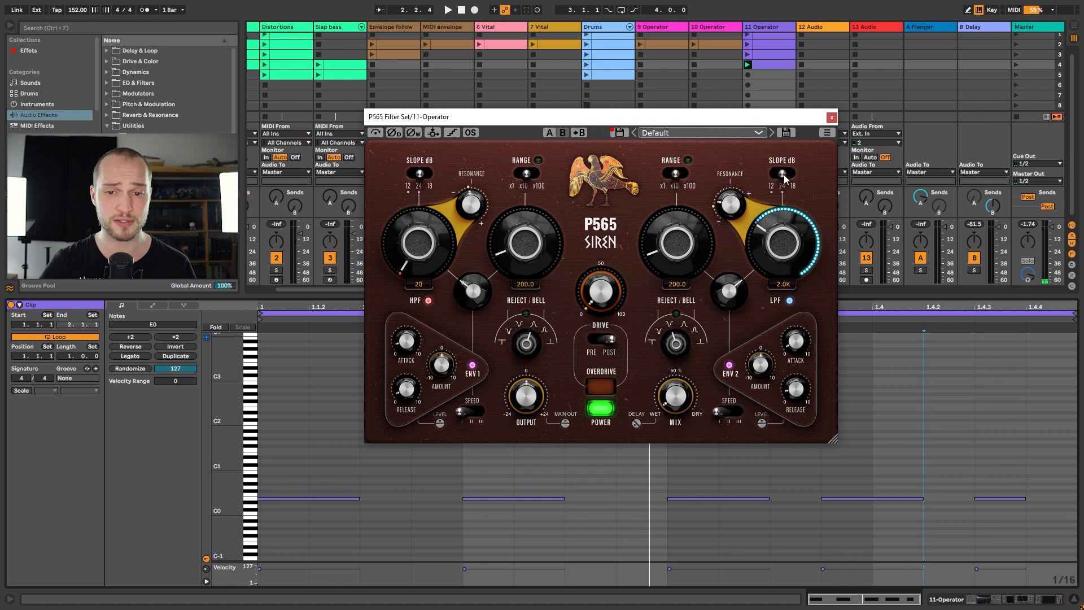
{"action": "mouse_move", "coordinate": [726, 208]}
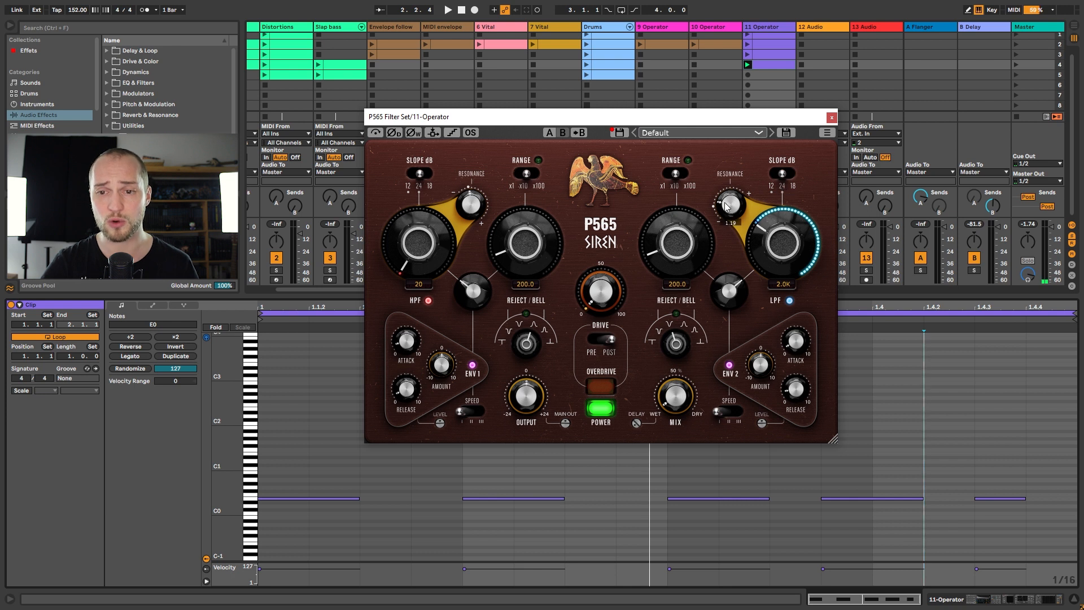
{"action": "left_click_drag", "start_coordinate": [730, 182], "coordinate": [822, 187]}
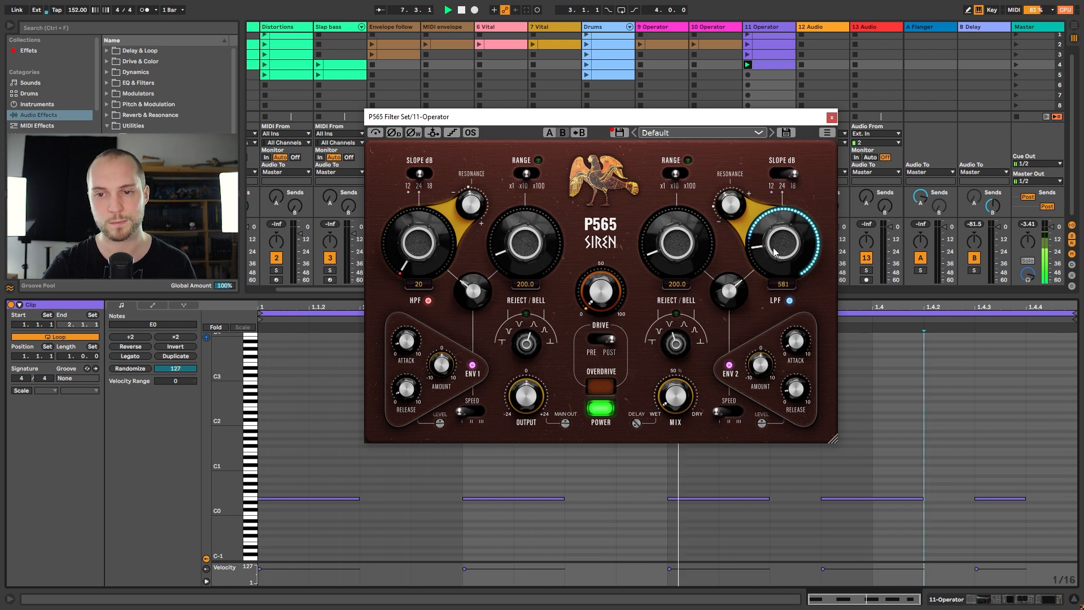
{"action": "left_click", "coordinate": [777, 178]}
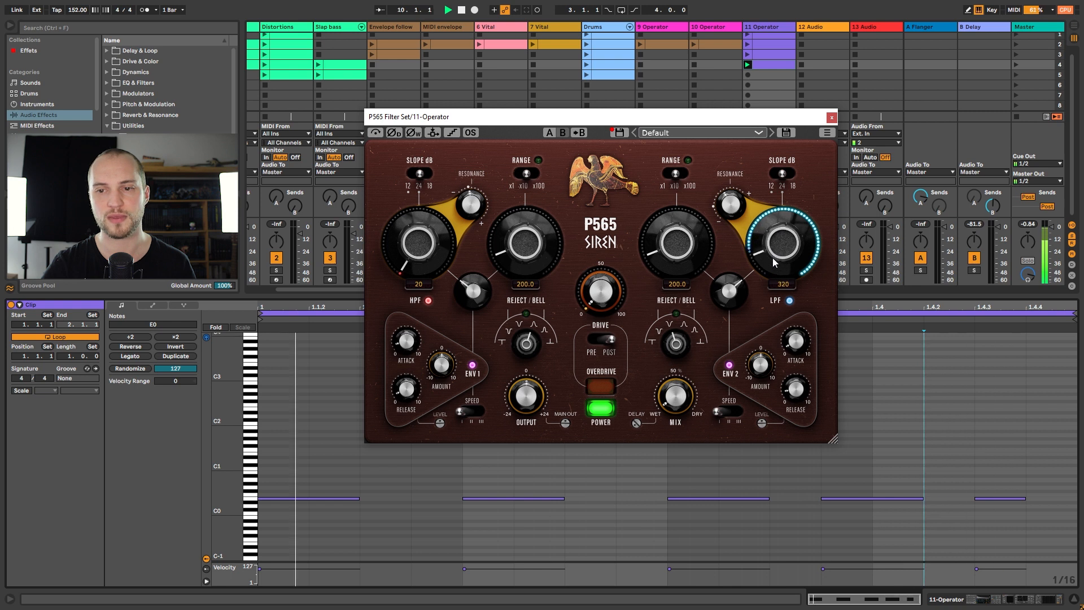
Step: Toggle the P565 low-pass filter off and on, leaving it bypassed
{"action": "left_click", "coordinate": [790, 301]}
{"action": "left_click", "coordinate": [790, 301]}
{"action": "left_click", "coordinate": [790, 302]}
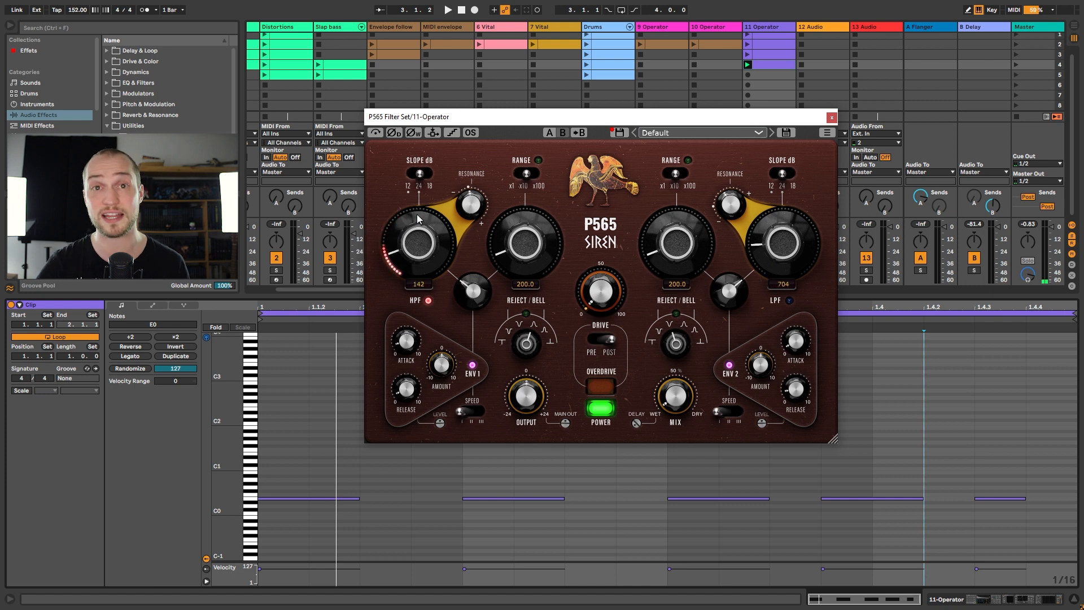
Step: Adjust the high-pass filter's resonance and set its slope to 12 dB
{"action": "left_click_drag", "start_coordinate": [472, 204], "coordinate": [472, 197]}
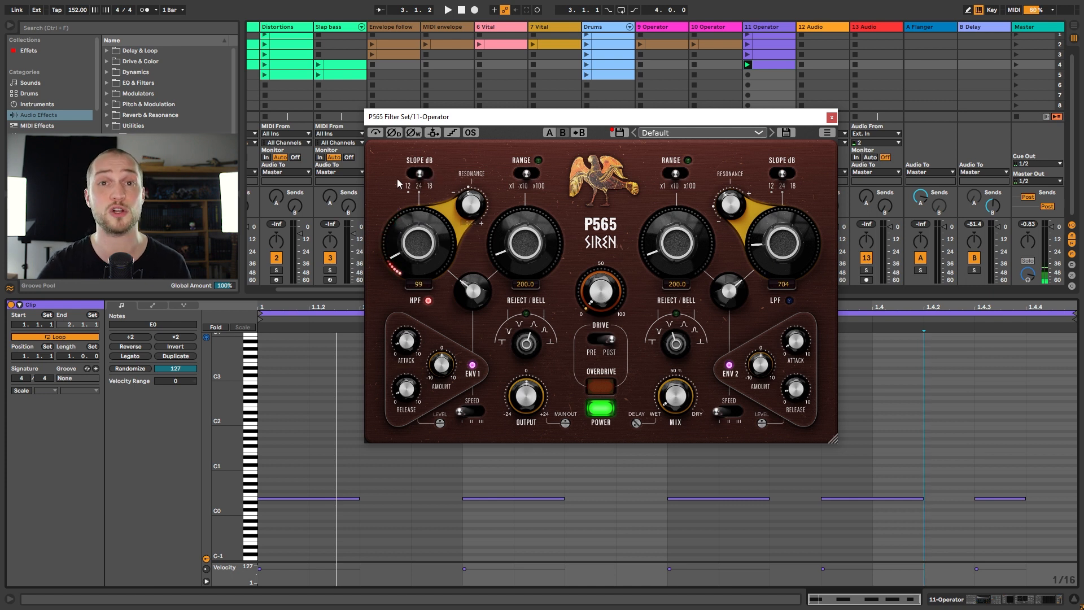
{"action": "left_click", "coordinate": [432, 174]}
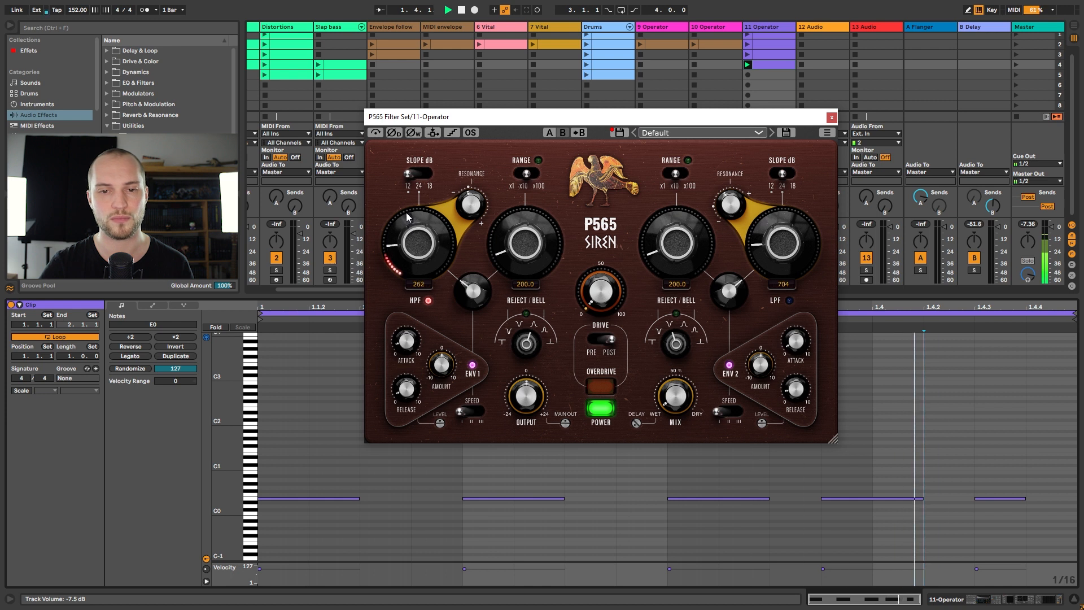
Step: Adjust the high-pass filter's resonance and set its slope to 24 dB
{"action": "left_click_drag", "start_coordinate": [485, 205], "coordinate": [486, 144]}
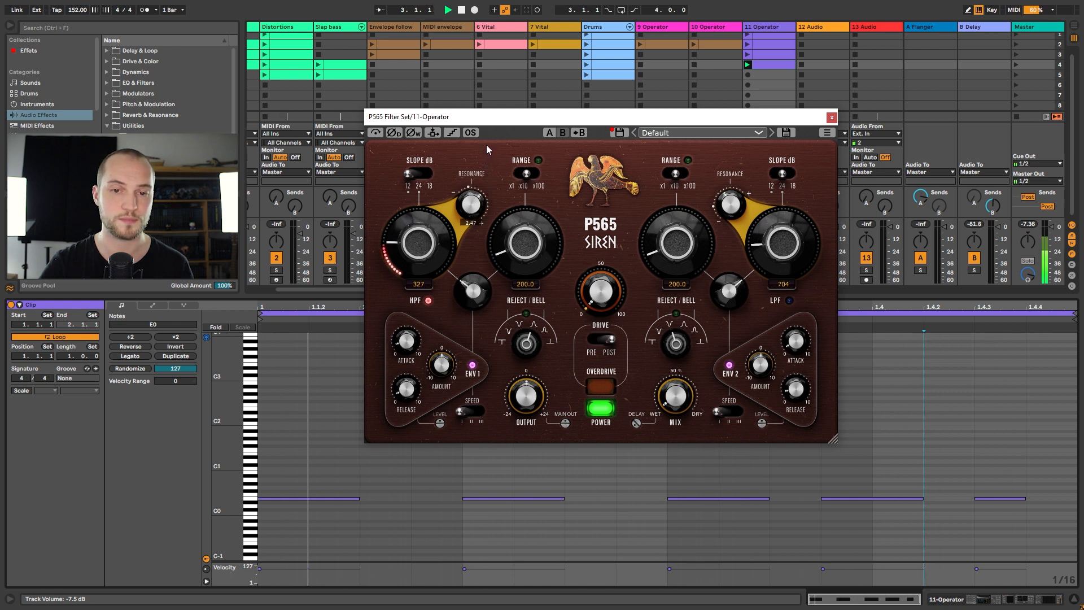
{"action": "left_click", "coordinate": [416, 178]}
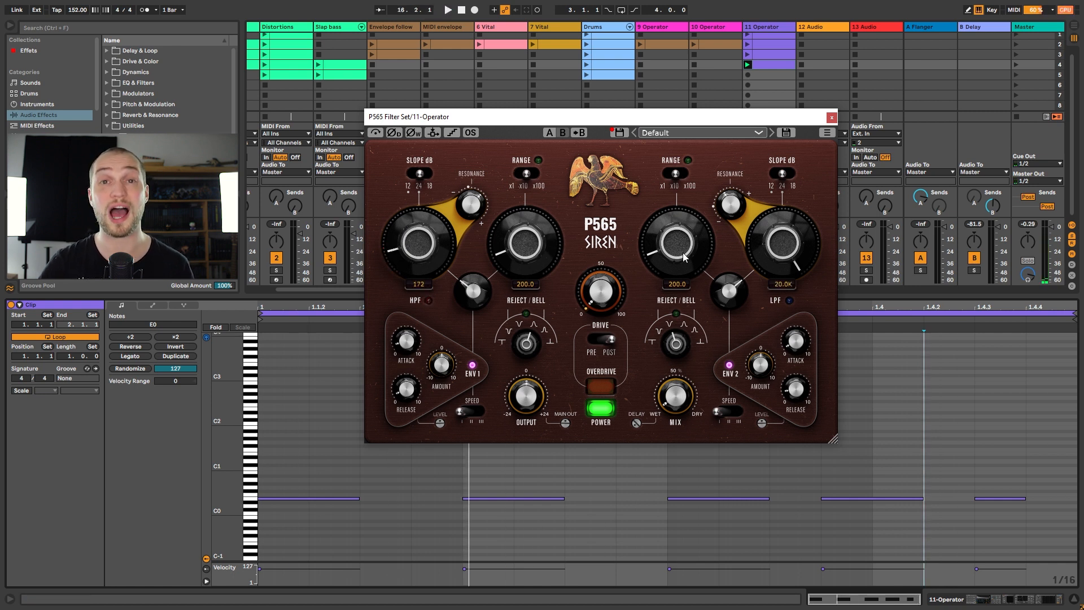
Step: Try notch modes on the first reject/bell filter, sweeping its frequency to 549.0 and the second reject/bell filter's frequency to 315.4
{"action": "left_click_drag", "start_coordinate": [530, 343], "coordinate": [527, 384]}
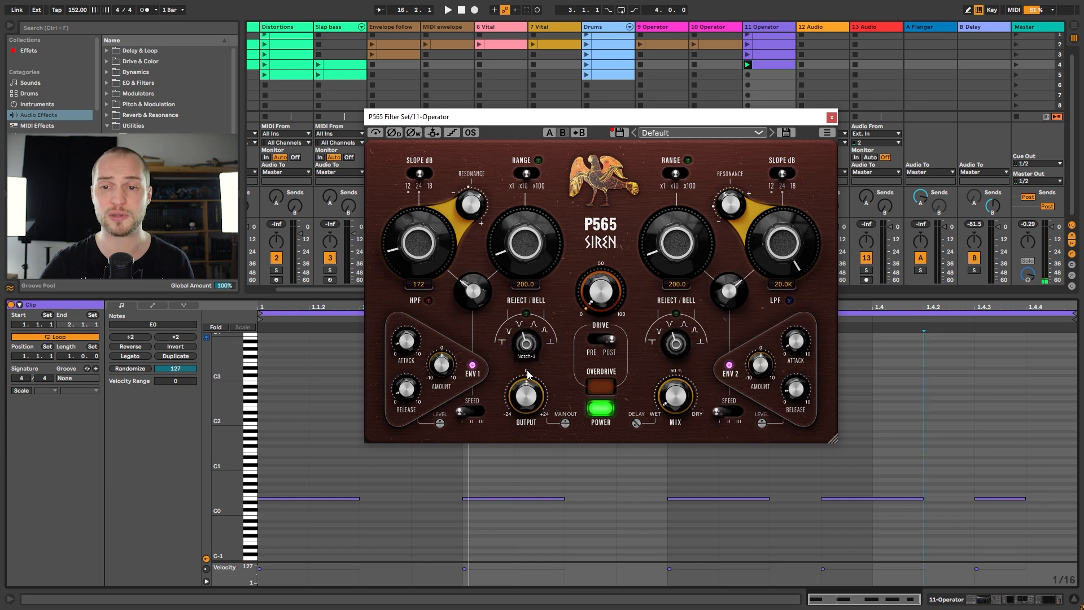
{"action": "left_click_drag", "start_coordinate": [527, 346], "coordinate": [532, 318]}
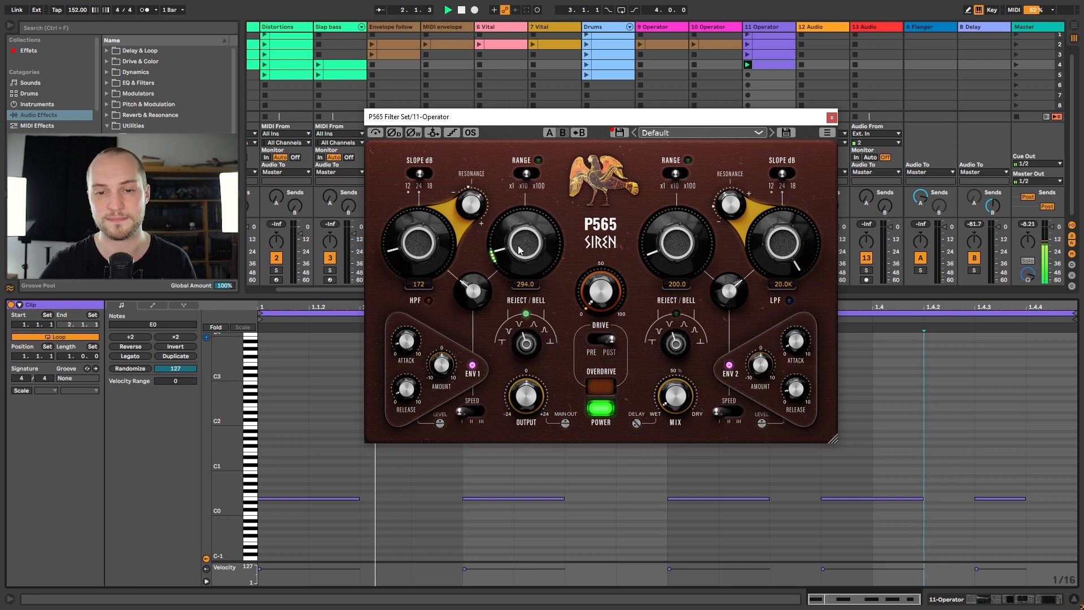
{"action": "mouse_move", "coordinate": [517, 245]}
{"action": "left_mouse_down"}
{"action": "mouse_move", "coordinate": [517, 217]}
{"action": "mouse_move", "coordinate": [524, 267]}
{"action": "mouse_move", "coordinate": [519, 246]}
{"action": "left_mouse_up"}
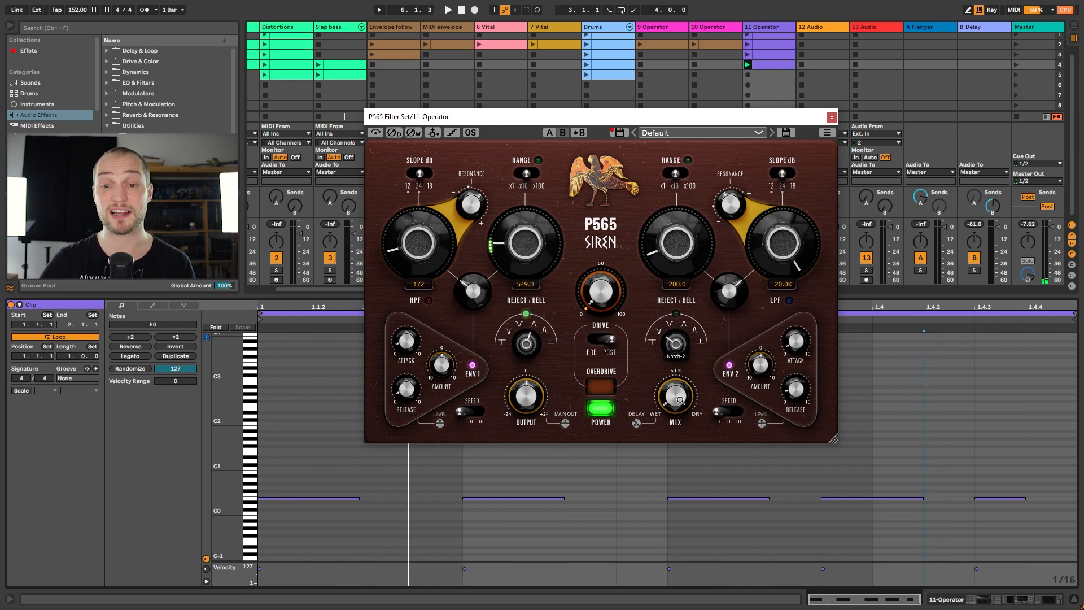
{"action": "left_click_drag", "start_coordinate": [672, 249], "coordinate": [677, 166]}
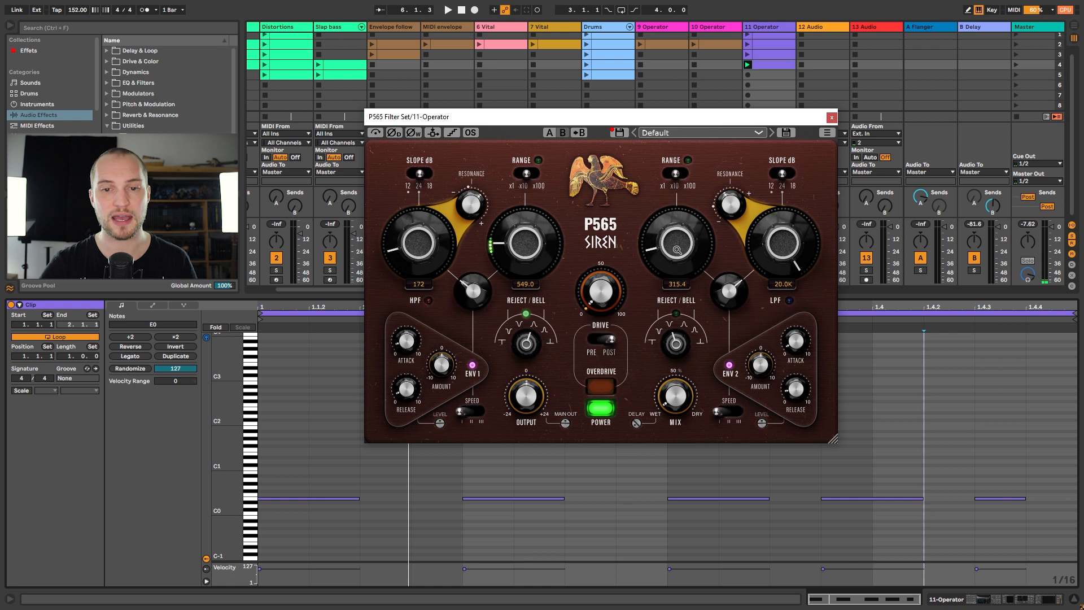
Step: Turn on the first reject/bell filter's range option and sweep its frequency in the x1, x10 and x100 ranges
{"action": "left_click", "coordinate": [539, 161]}
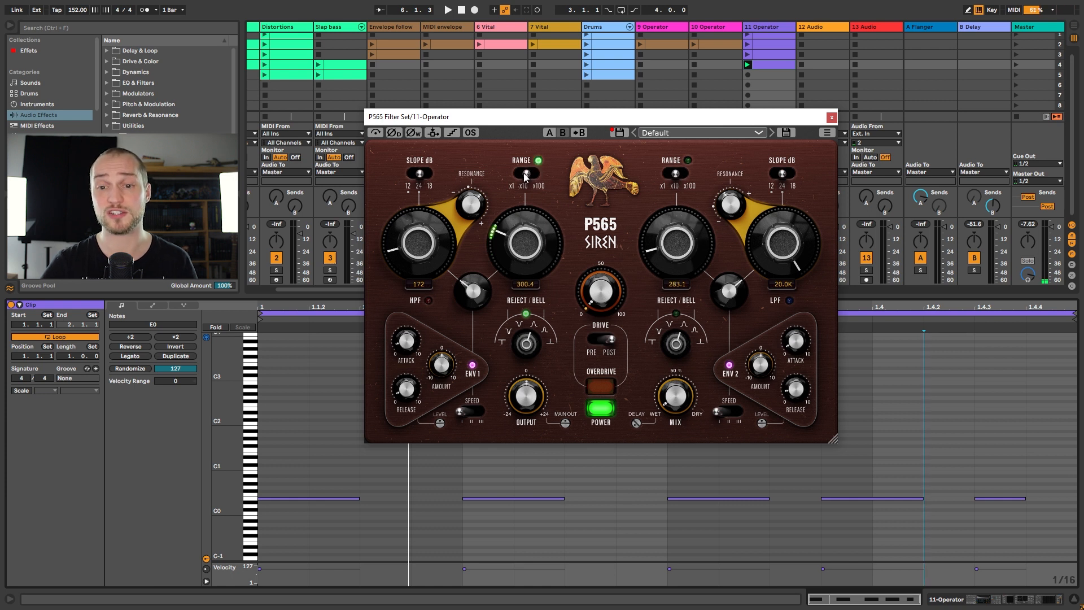
{"action": "left_click_drag", "start_coordinate": [529, 172], "coordinate": [516, 176]}
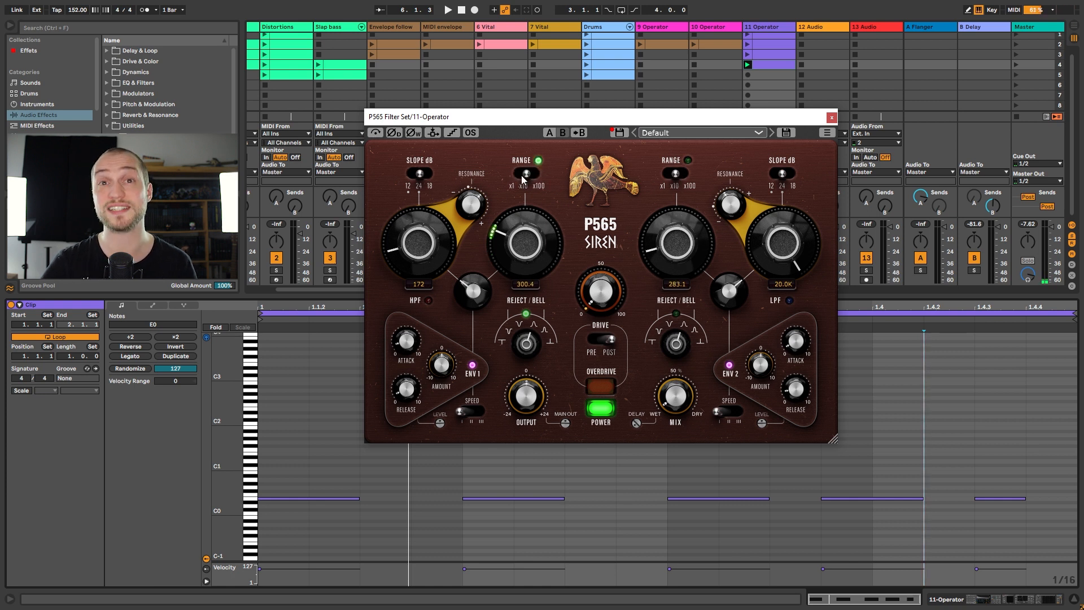
{"action": "left_click_drag", "start_coordinate": [520, 260], "coordinate": [533, 6]}
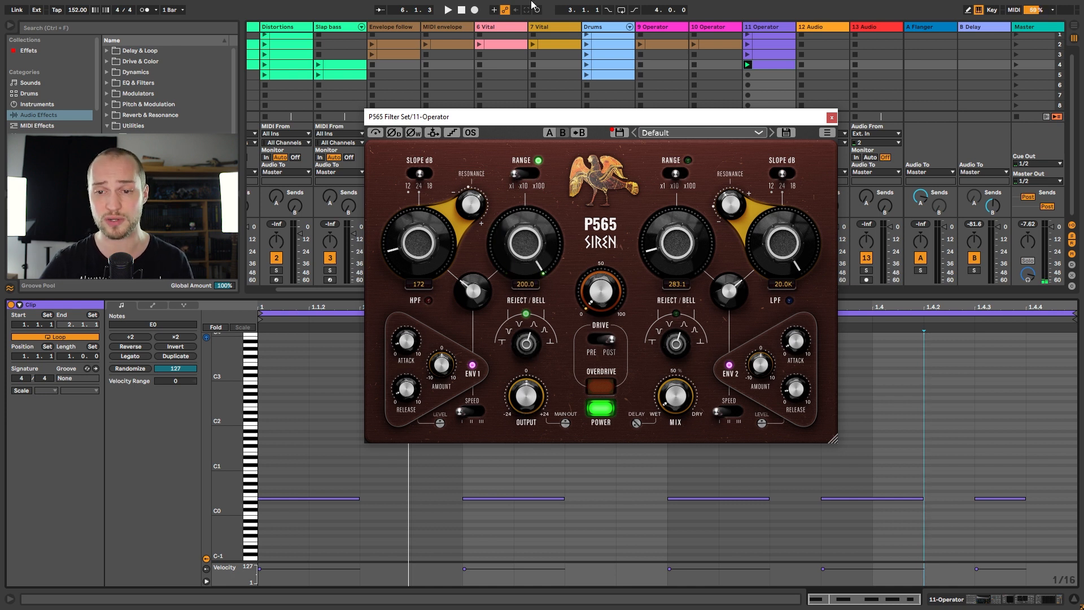
{"action": "left_click_drag", "start_coordinate": [524, 173], "coordinate": [537, 178]}
{"action": "left_click_drag", "start_coordinate": [523, 288], "coordinate": [510, 260]}
{"action": "left_click_drag", "start_coordinate": [534, 175], "coordinate": [545, 174]}
{"action": "mouse_move", "coordinate": [526, 291]}
{"action": "left_mouse_down"}
{"action": "mouse_move", "coordinate": [529, 268]}
{"action": "mouse_move", "coordinate": [505, 292]}
{"action": "mouse_move", "coordinate": [527, 273]}
{"action": "mouse_move", "coordinate": [529, 288]}
{"action": "left_mouse_up"}
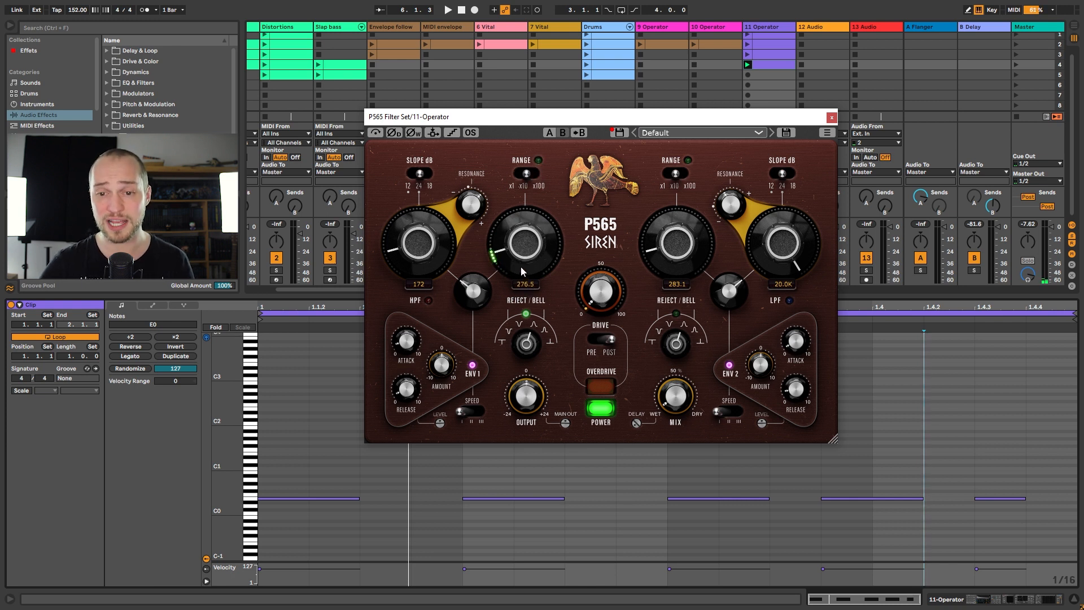
Step: Set the first reject/bell filter's frequency to 553.6 and switch both envelope target selectors, with envelope 1 assigned to BP1
{"action": "left_click", "coordinate": [677, 317]}
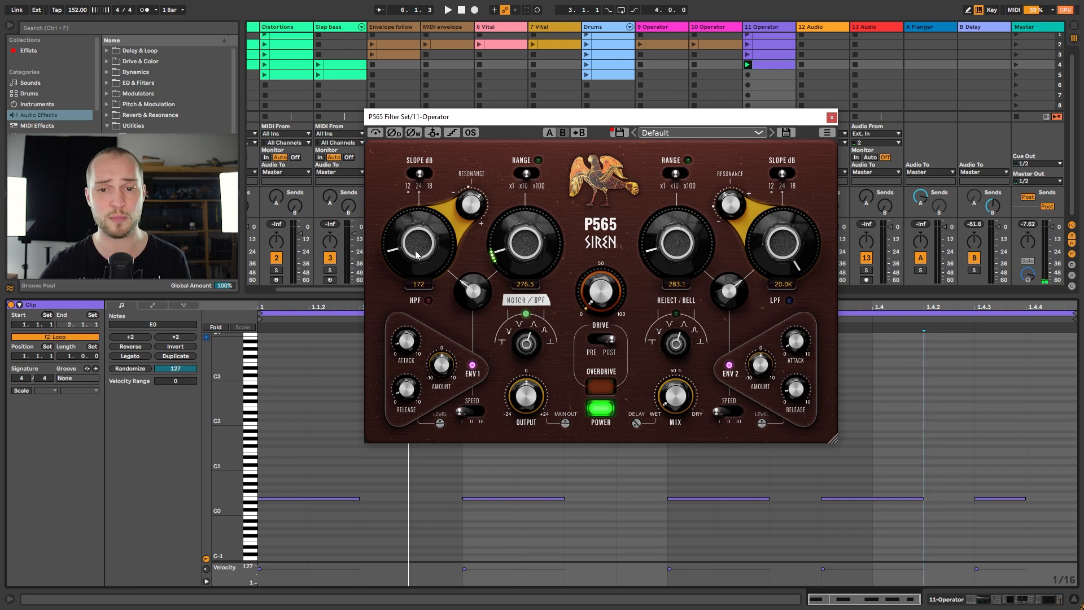
{"action": "left_click_drag", "start_coordinate": [516, 276], "coordinate": [522, 254]}
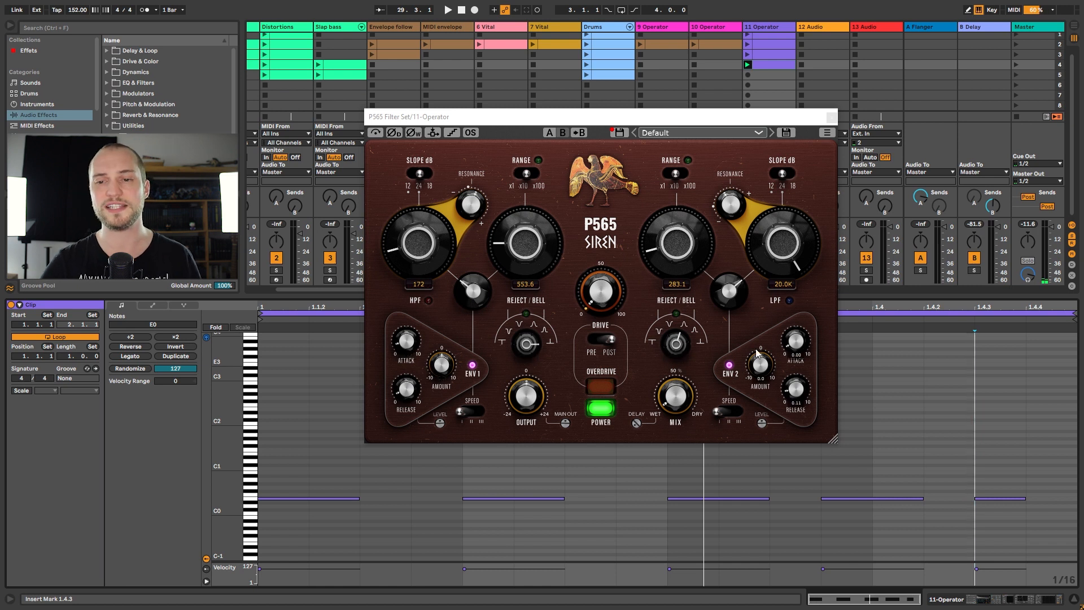
{"action": "left_click", "coordinate": [472, 294]}
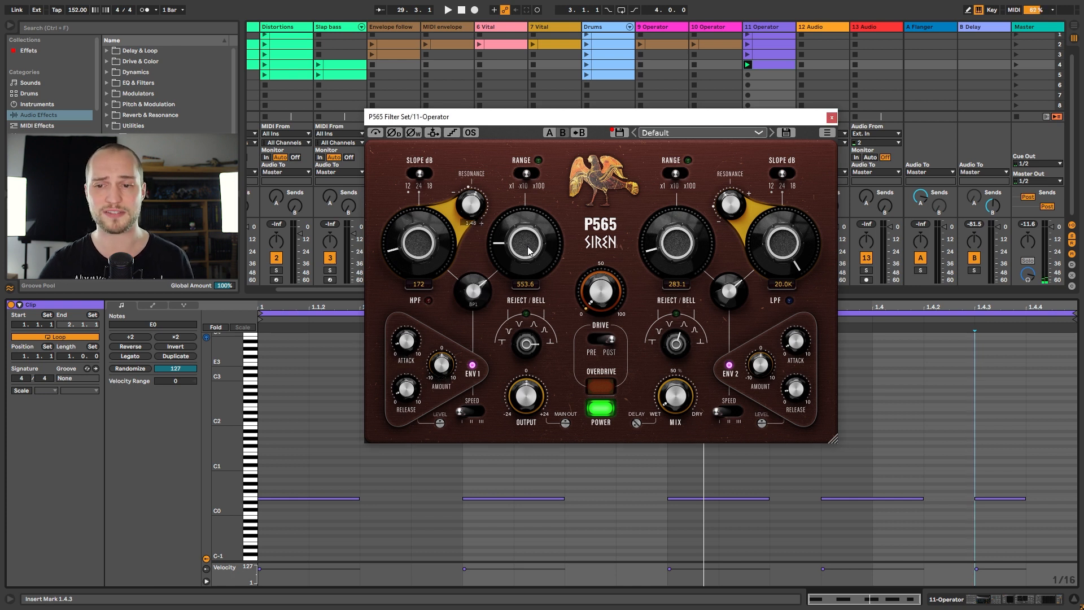
{"action": "left_click", "coordinate": [724, 291]}
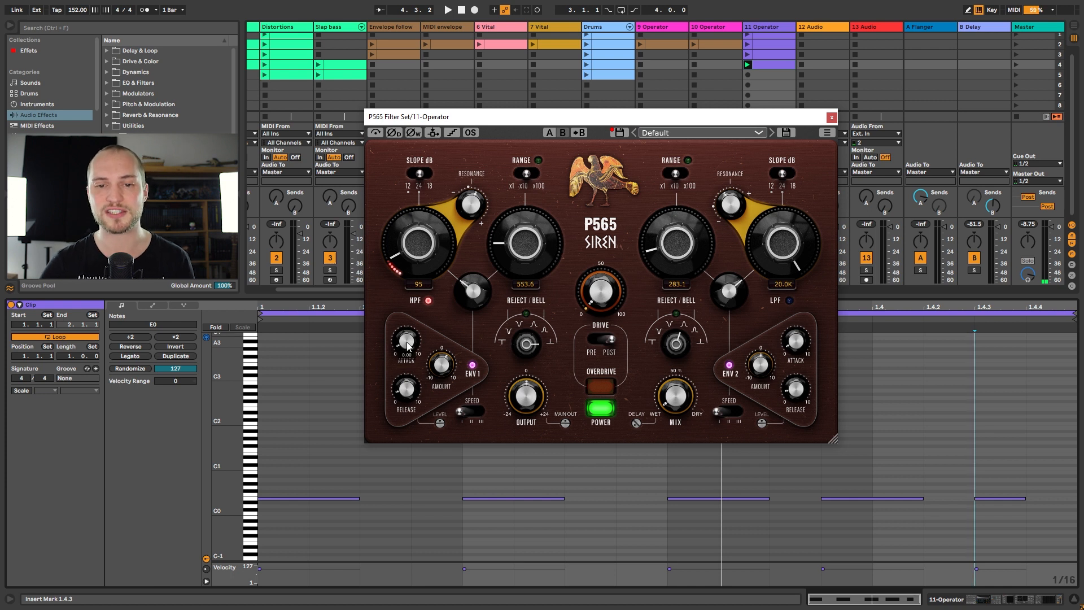
Step: Adjust envelope 1's attack, set its release to 10.00, and play the clip through the high-pass filter
{"action": "left_click_drag", "start_coordinate": [407, 341], "coordinate": [419, 357]}
{"action": "left_click_drag", "start_coordinate": [403, 396], "coordinate": [412, 120]}
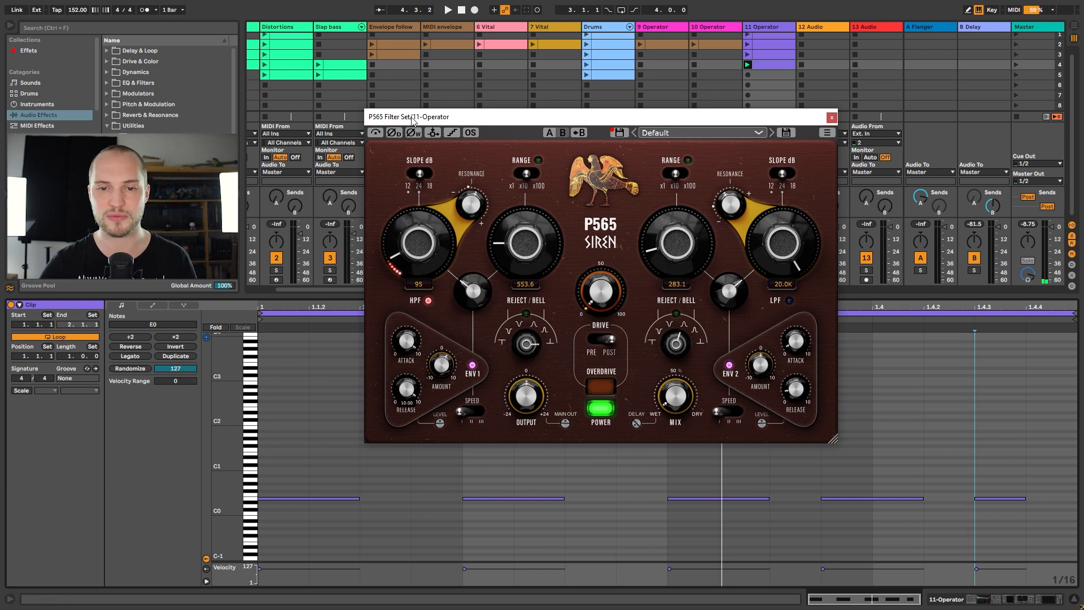
{"action": "key", "text": "space"}
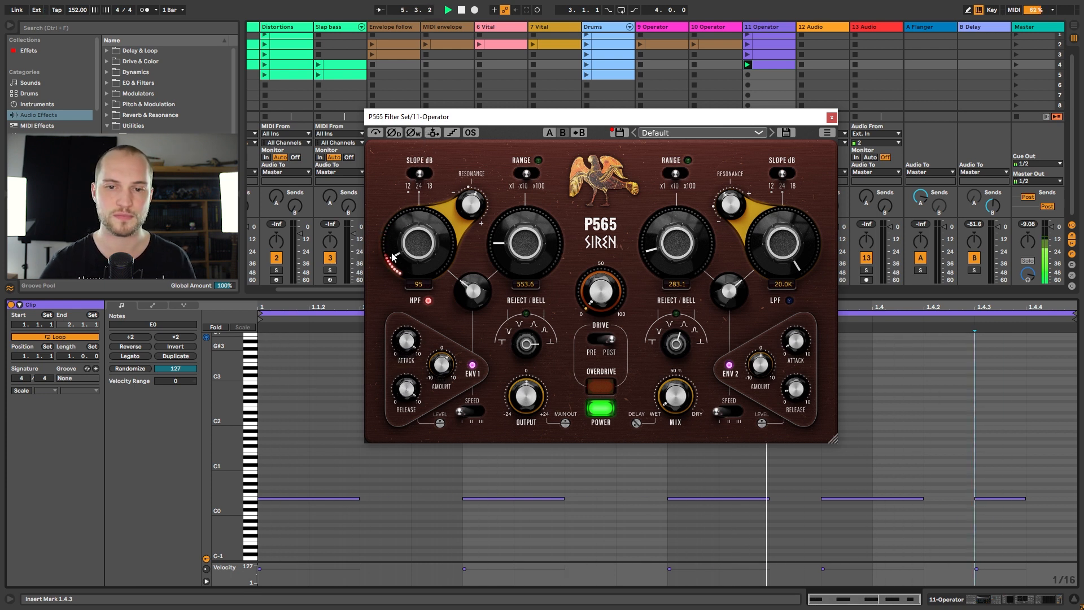
Step: Compare envelope 1's speed settings II and III on the high-pass filter during playback
{"action": "left_click", "coordinate": [473, 411]}
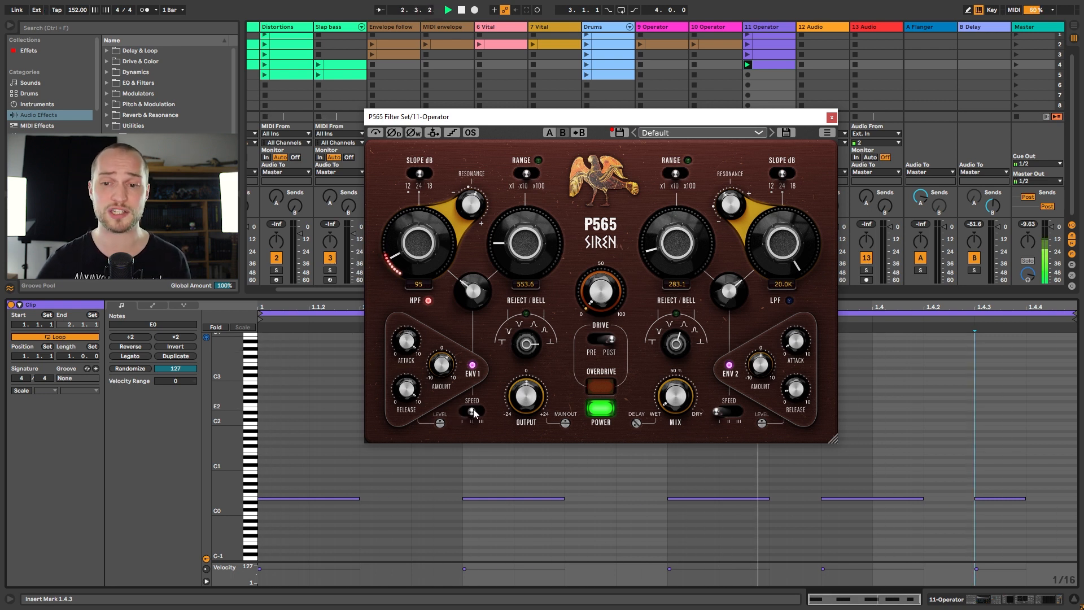
{"action": "left_click", "coordinate": [483, 413]}
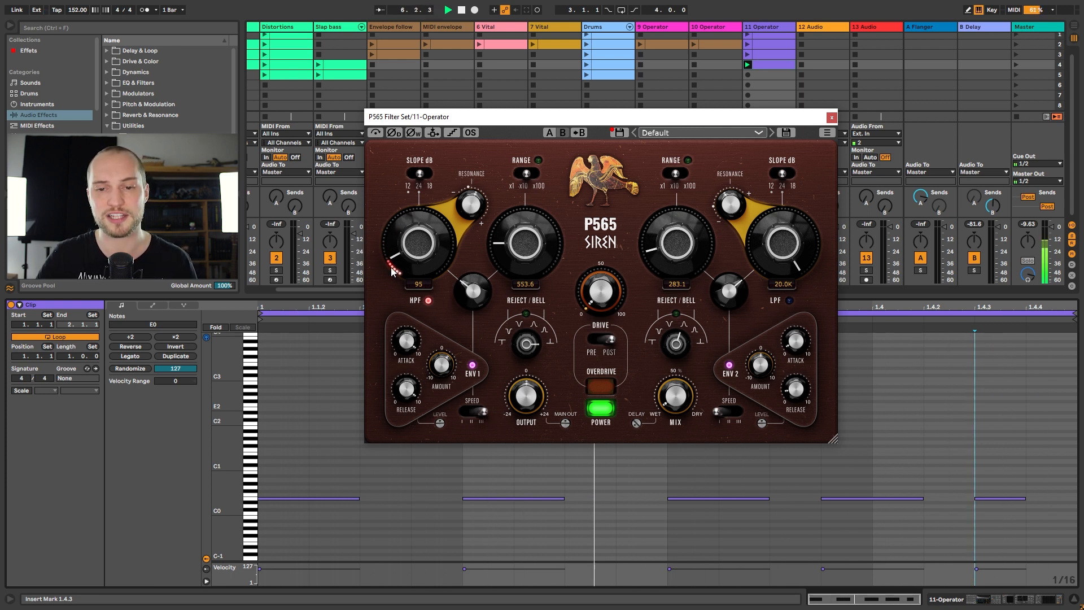
{"action": "left_click", "coordinate": [486, 412]}
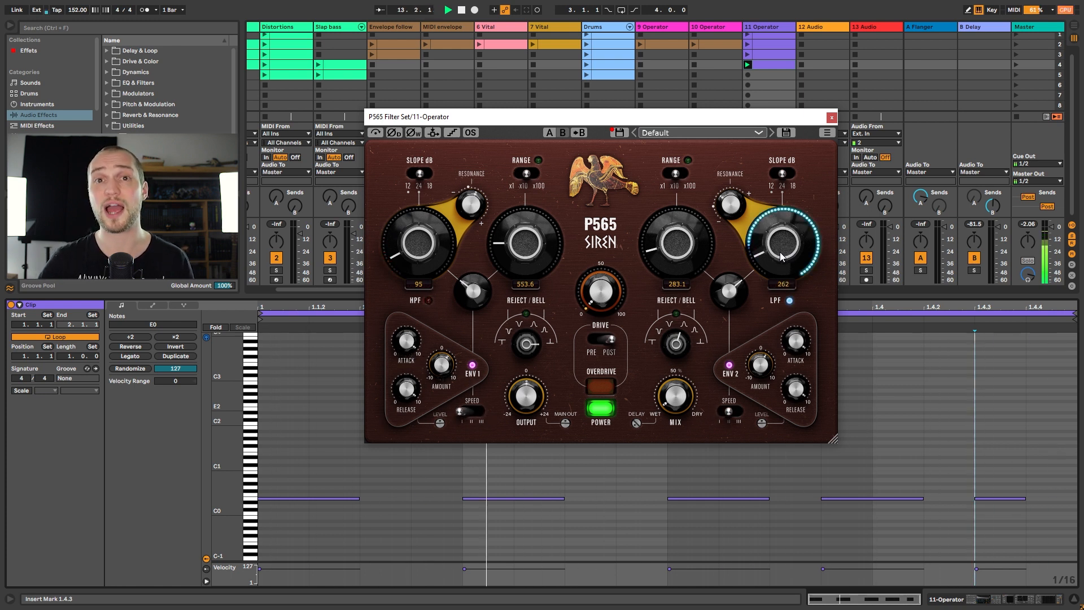
Step: Enable the plugin's MU option, audition the clip, and disable MU again
{"action": "key", "text": "space"}
{"action": "mouse_move", "coordinate": [789, 337]}
{"action": "left_click", "coordinate": [830, 136]}
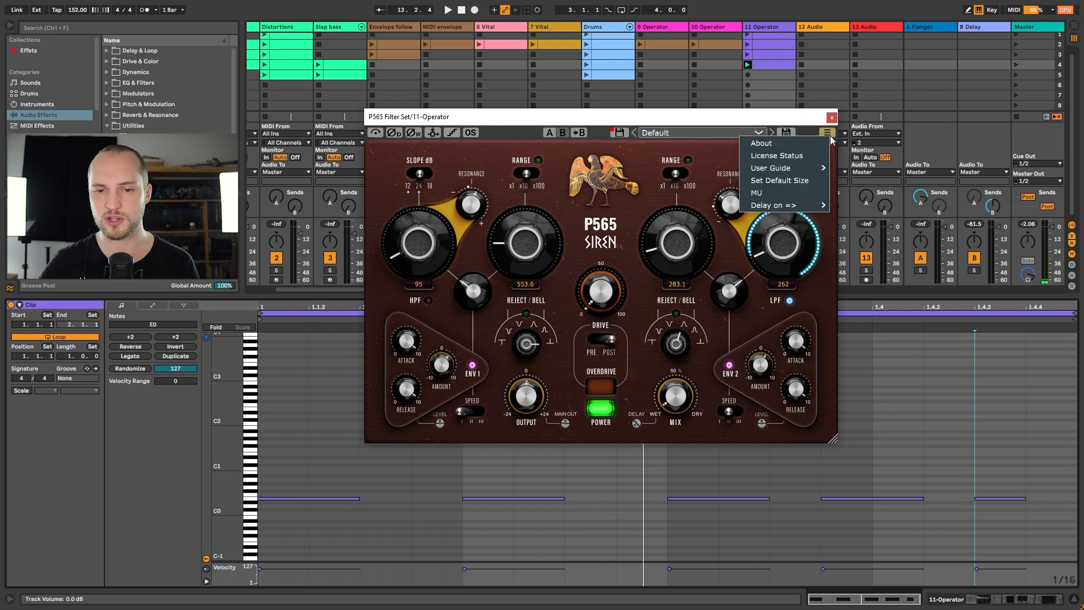
{"action": "left_click", "coordinate": [770, 192]}
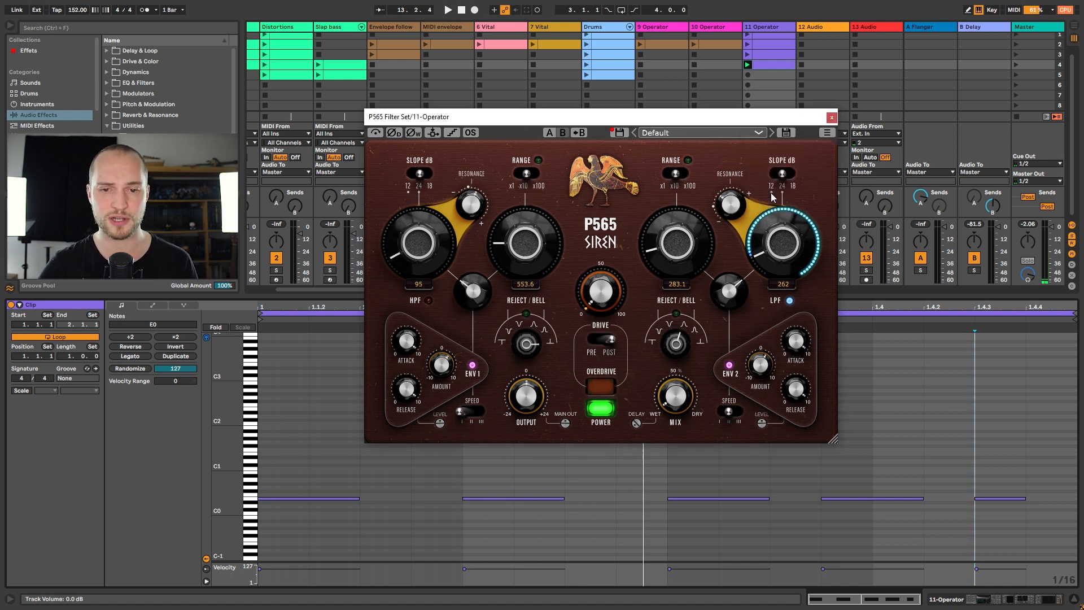
{"action": "key", "text": "space"}
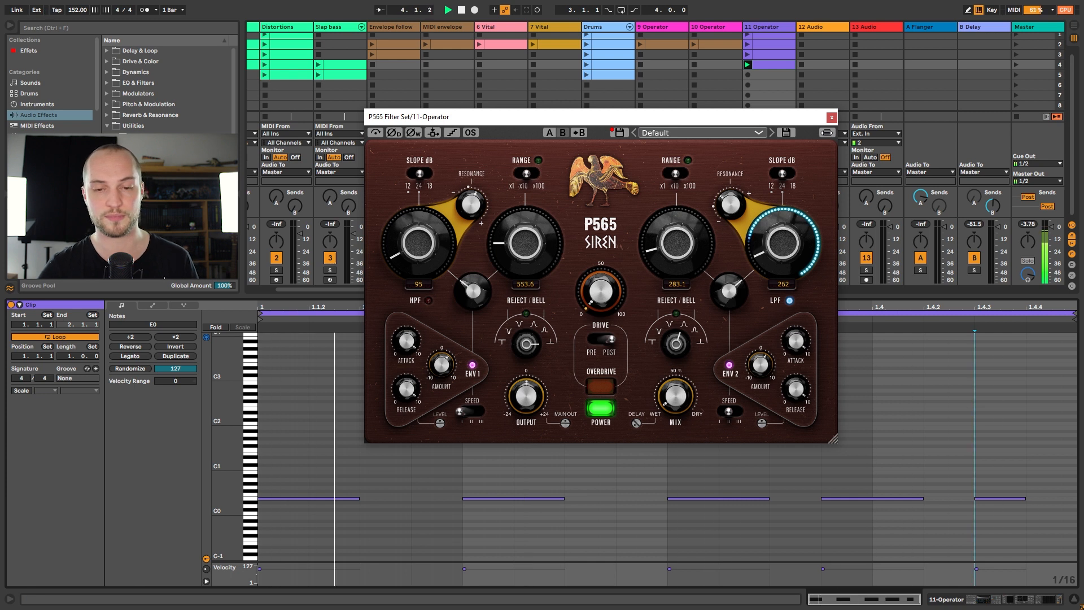
{"action": "left_click", "coordinate": [827, 132]}
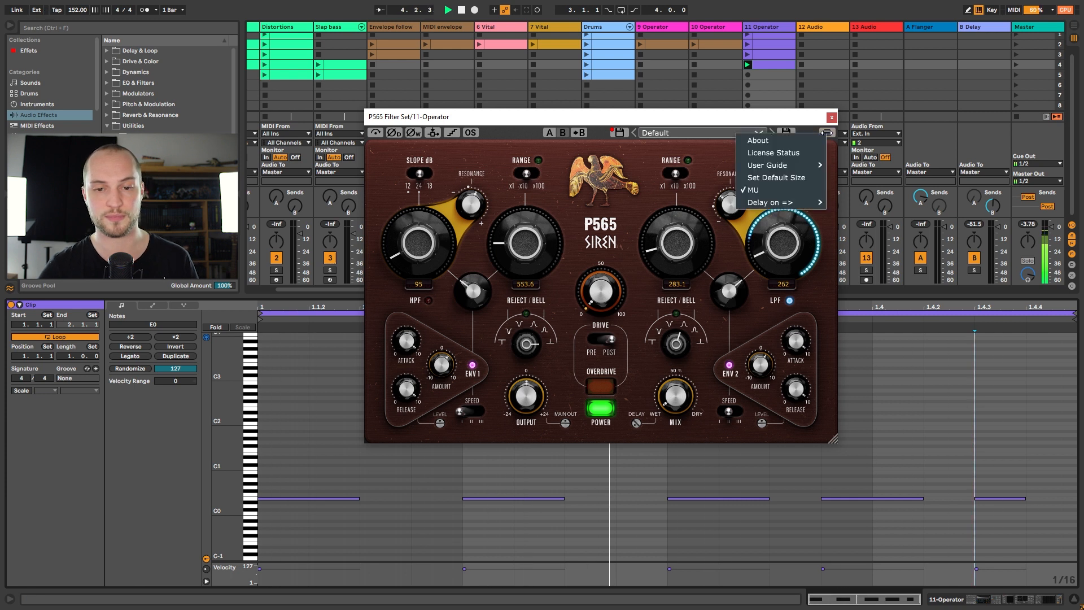
{"action": "left_click", "coordinate": [783, 191]}
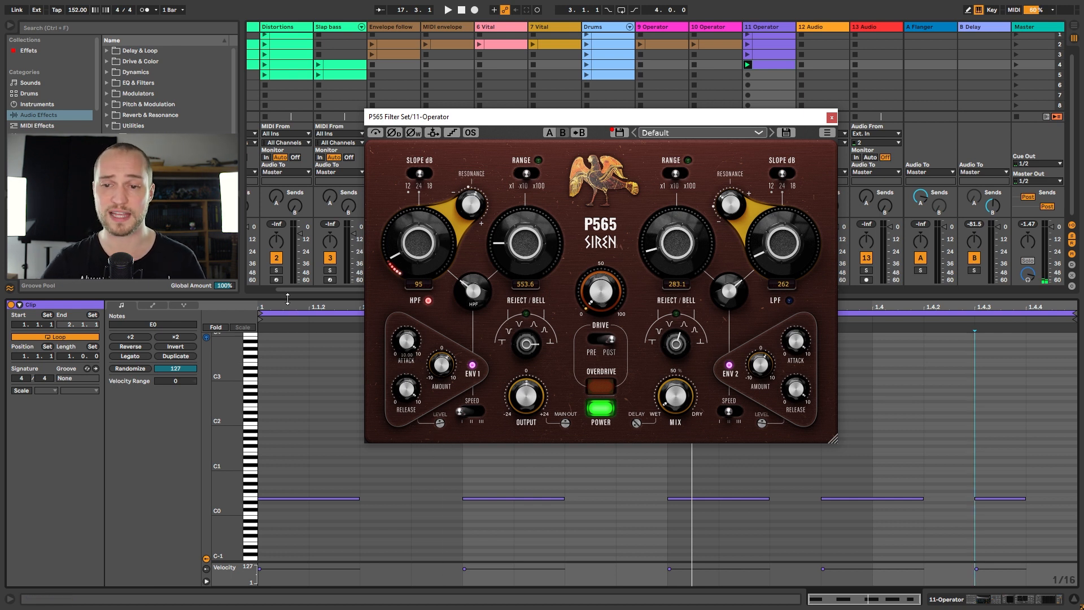
Step: Sweep the drive up during playback and return it to 0 %
{"action": "left_click", "coordinate": [432, 133]}
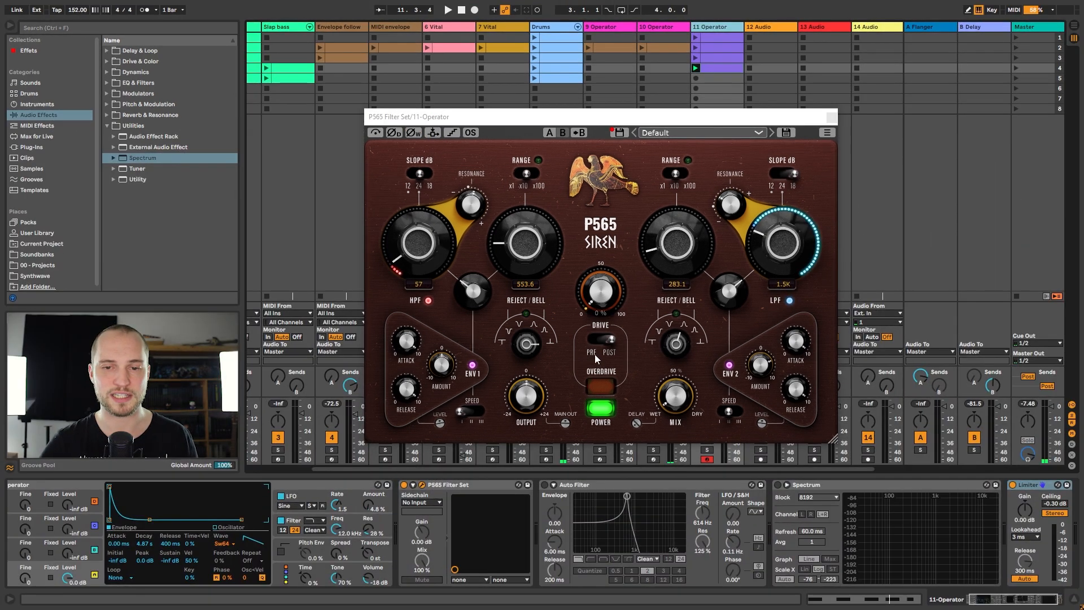
{"action": "left_click_drag", "start_coordinate": [601, 291], "coordinate": [616, 69]}
{"action": "key", "text": "space"}
{"action": "mouse_move", "coordinate": [601, 299]}
{"action": "left_mouse_down"}
{"action": "mouse_move", "coordinate": [619, 93]}
{"action": "mouse_move", "coordinate": [608, 305]}
{"action": "left_mouse_up"}
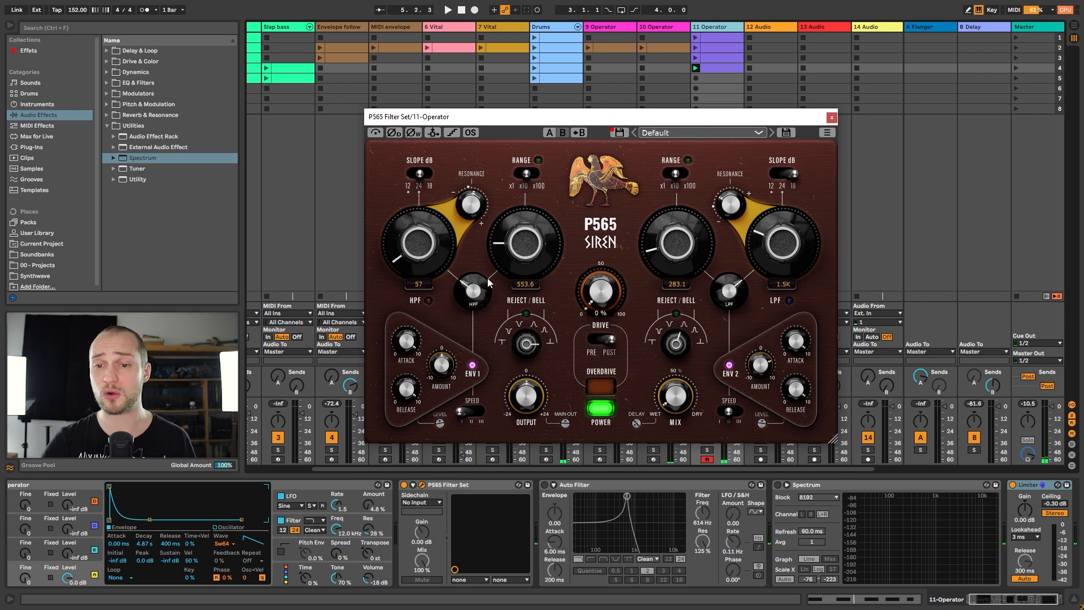
Step: Compare pre and post drive placement near full drive, lowering the low-pass cutoff to 516, and return the drive to 0 %
{"action": "left_click", "coordinate": [612, 339]}
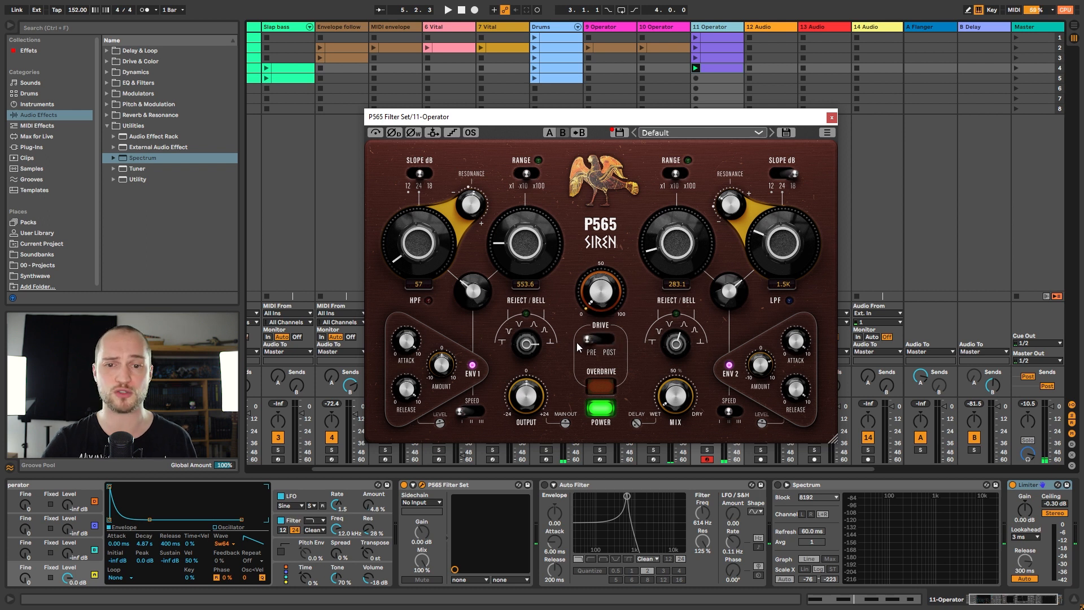
{"action": "left_click", "coordinate": [589, 337]}
{"action": "left_click", "coordinate": [609, 341]}
{"action": "left_click_drag", "start_coordinate": [604, 298], "coordinate": [604, 273]}
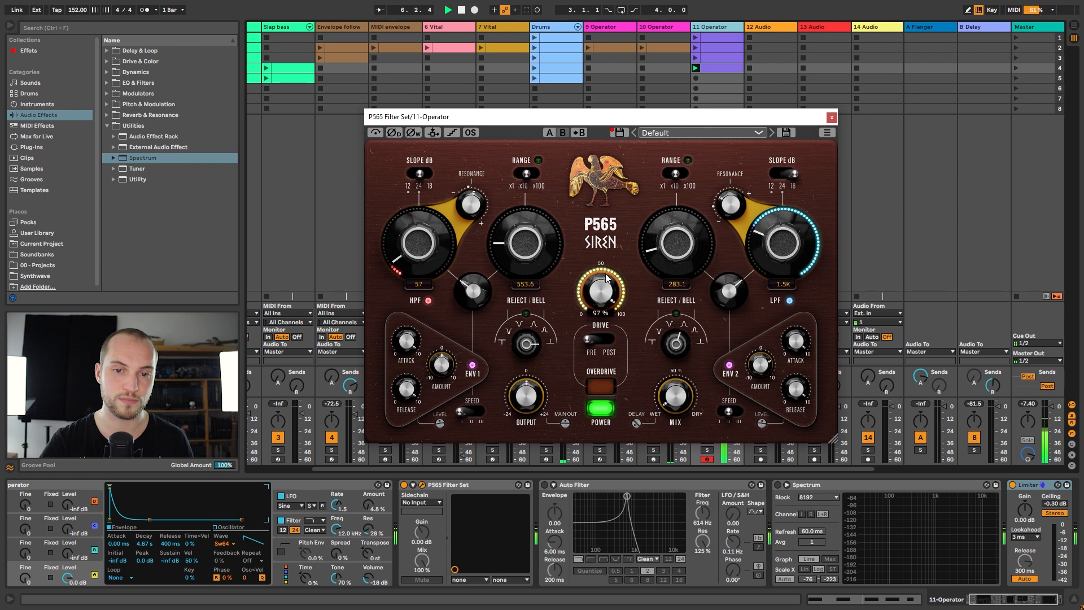
{"action": "left_click_drag", "start_coordinate": [776, 227], "coordinate": [776, 241]}
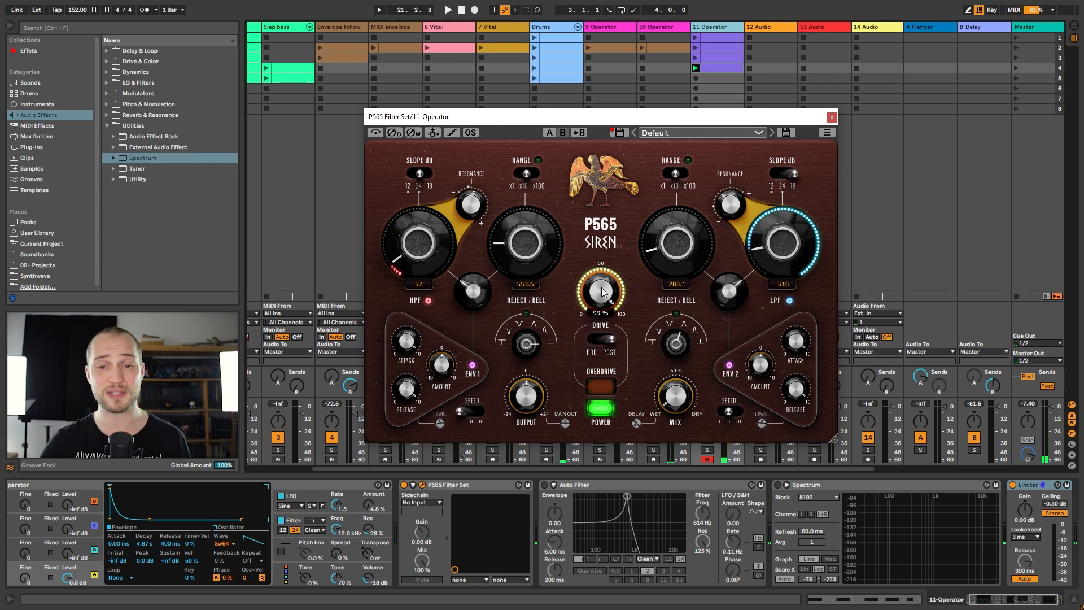
{"action": "left_click_drag", "start_coordinate": [603, 292], "coordinate": [603, 490]}
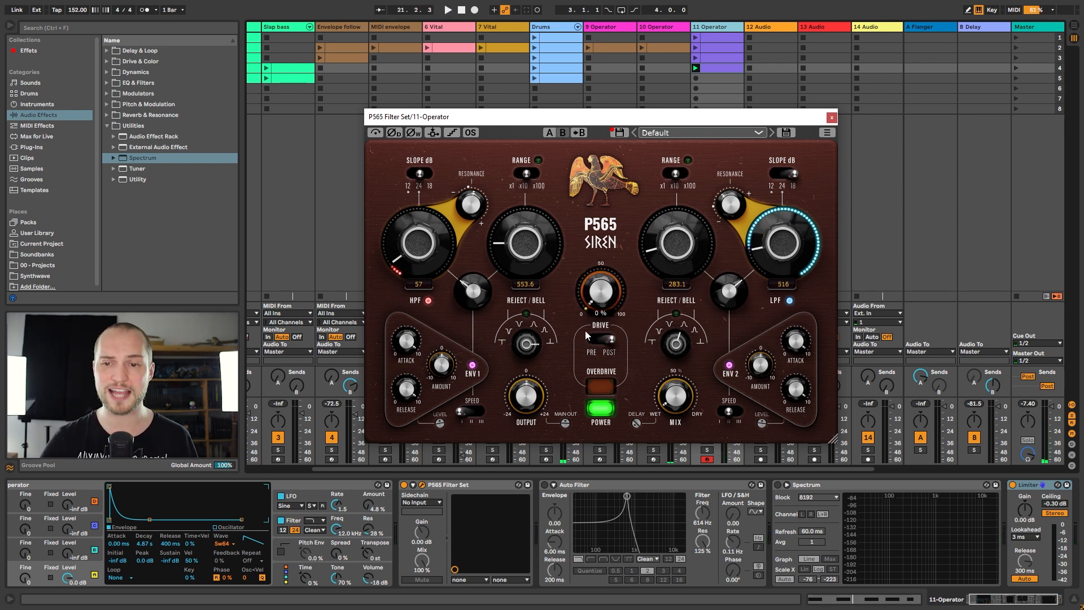
Step: Turn on Overdrive and audition it while sweeping the drive amount and the low-pass cutoff
{"action": "left_click", "coordinate": [596, 385]}
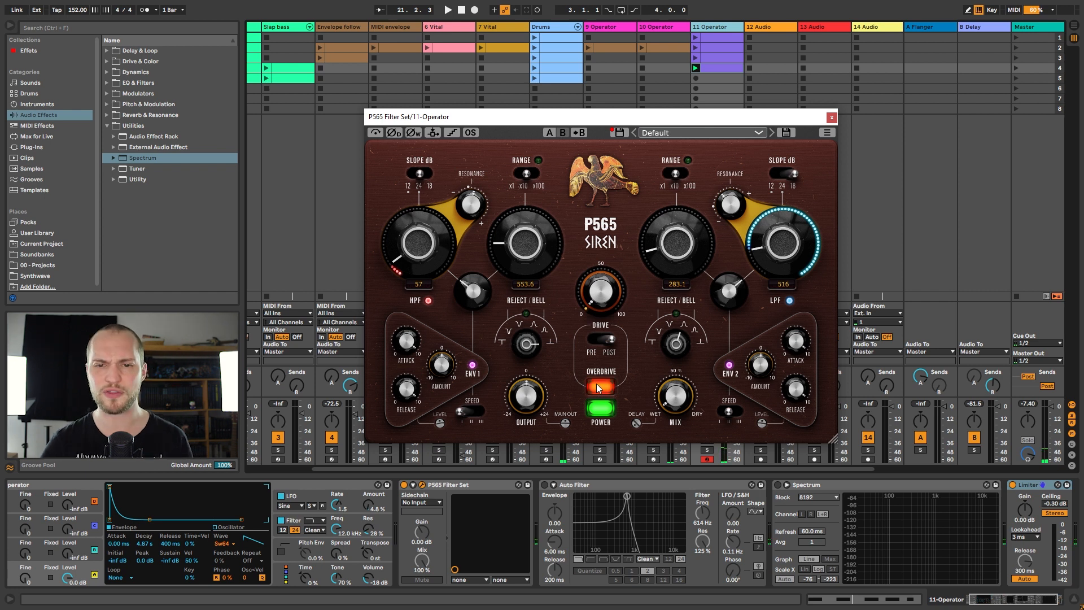
{"action": "left_click_drag", "start_coordinate": [608, 295], "coordinate": [604, 390]}
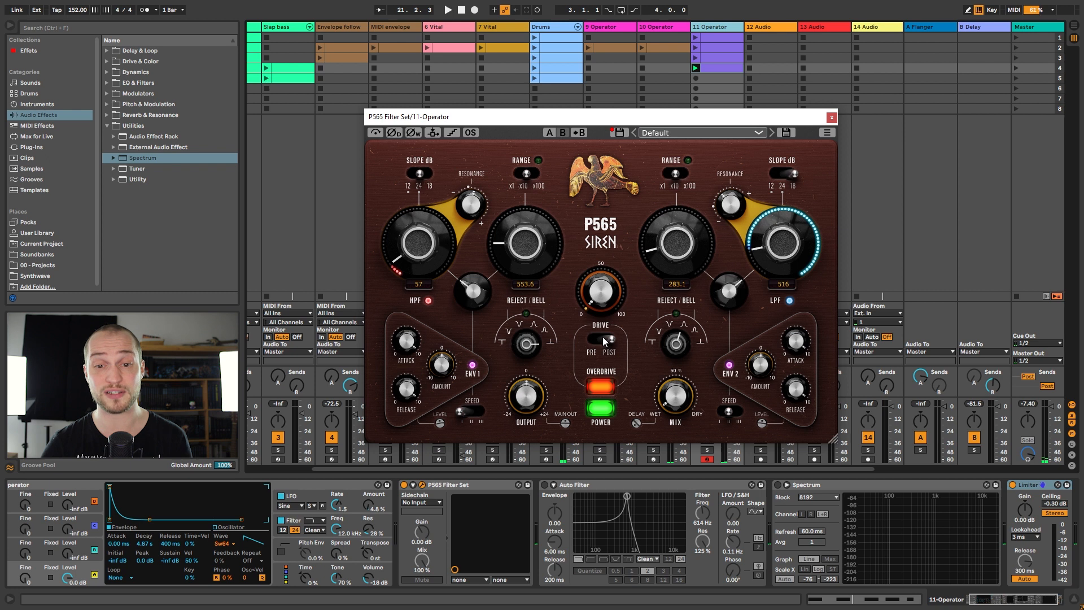
{"action": "key", "text": "space"}
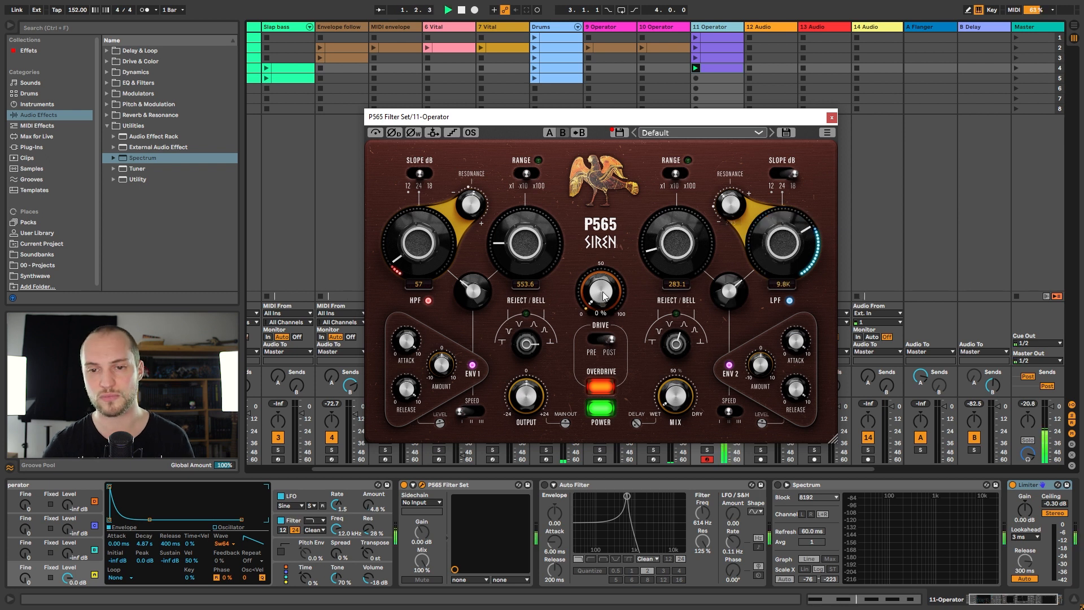
{"action": "left_click_drag", "start_coordinate": [600, 244], "coordinate": [616, 158]}
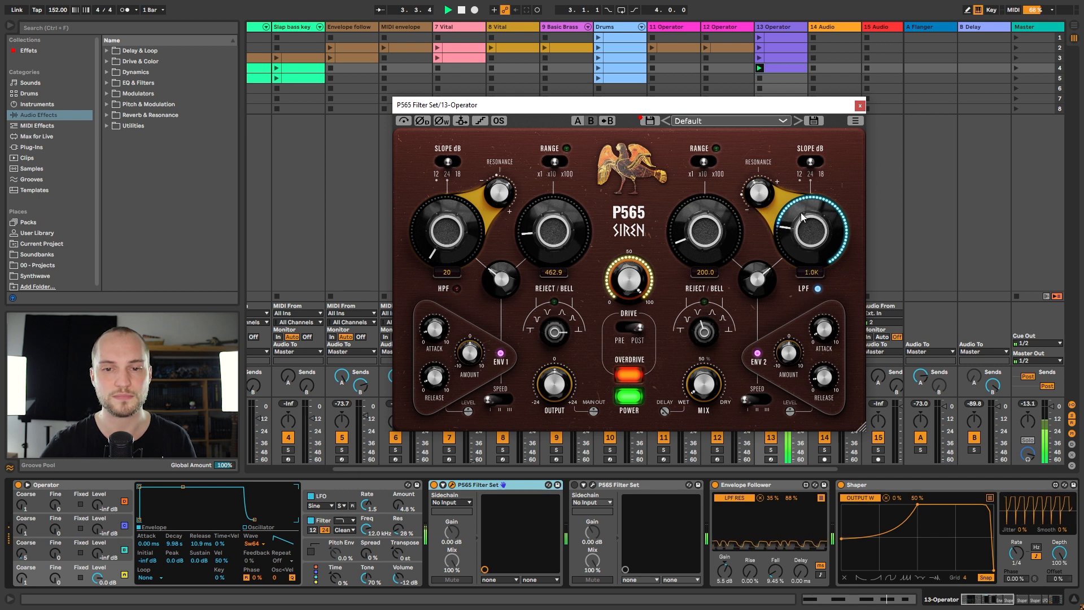
{"action": "mouse_move", "coordinate": [802, 215]}
{"action": "left_mouse_down"}
{"action": "mouse_move", "coordinate": [802, 246]}
{"action": "mouse_move", "coordinate": [799, 235]}
{"action": "left_mouse_up"}
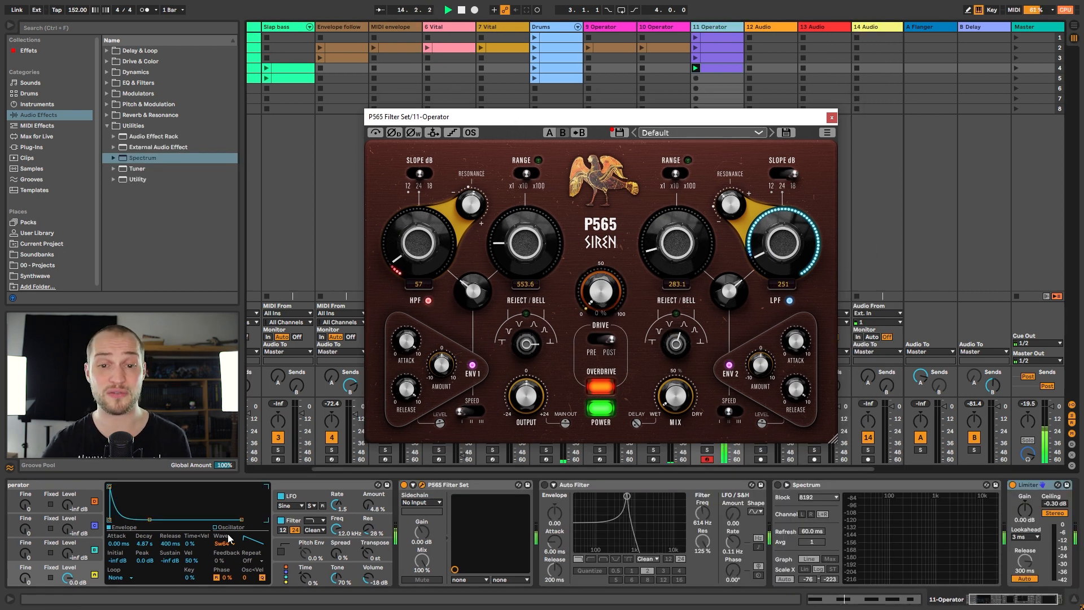
Step: Raise Operator's volume to -12 dB and try out the filter plugin's output level and main-out trim
{"action": "left_click_drag", "start_coordinate": [370, 584], "coordinate": [370, 581]}
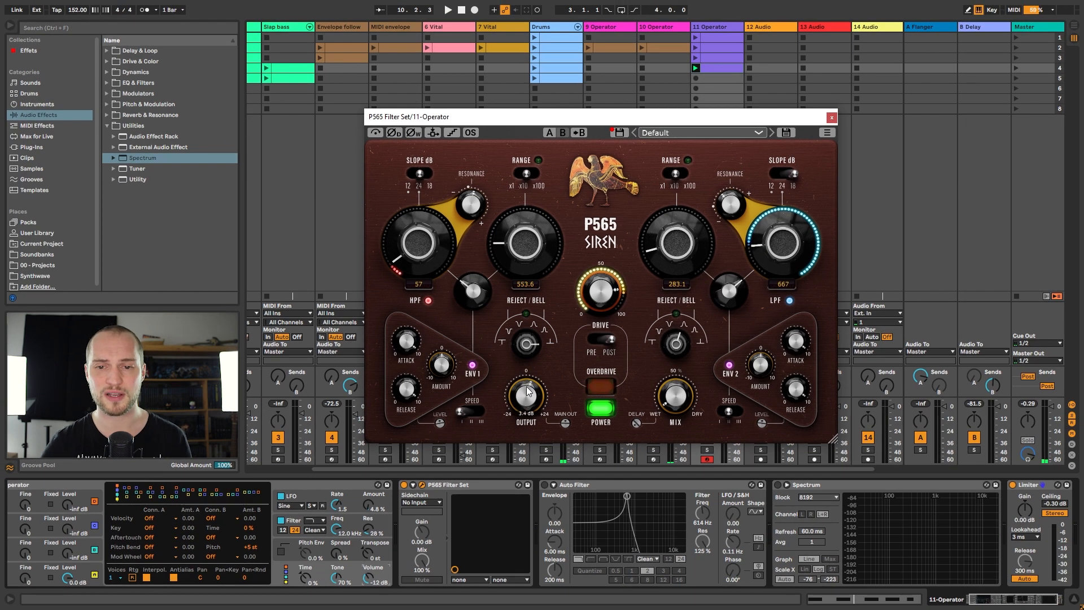
{"action": "left_click_drag", "start_coordinate": [528, 396], "coordinate": [524, 403]}
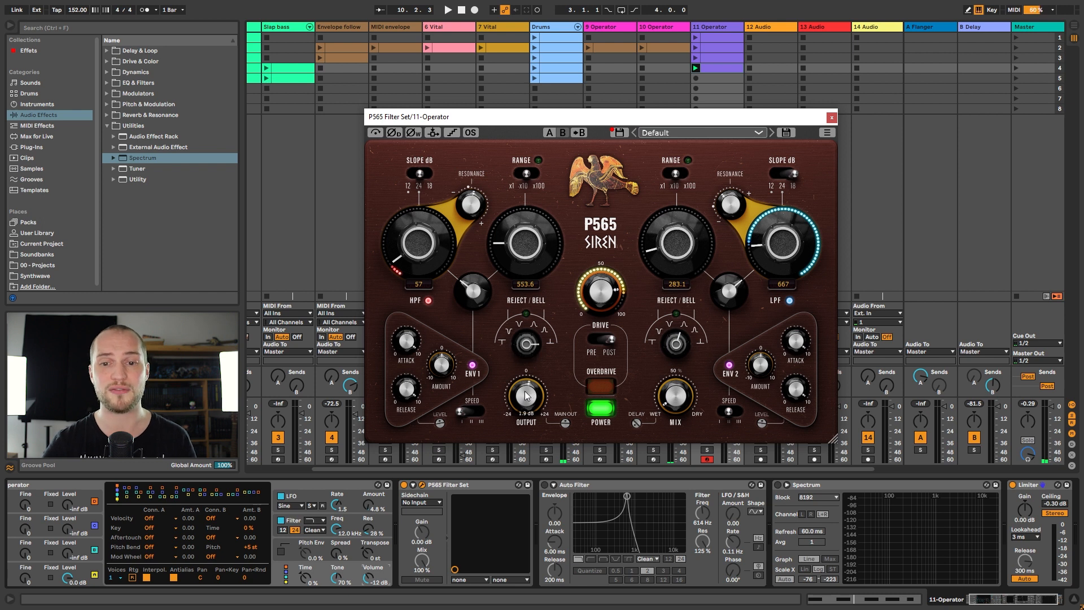
{"action": "left_click_drag", "start_coordinate": [567, 429], "coordinate": [570, 416]}
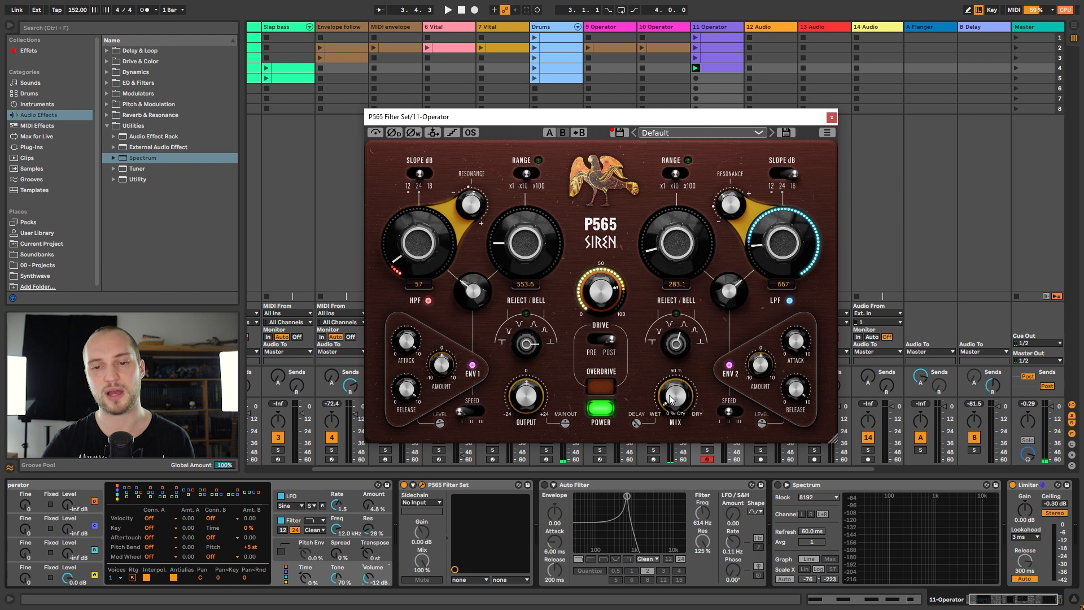
Step: Sweep the mix delay amount and return it to 0 ms, try the delay on DRY, and set it back to WET
{"action": "mouse_move", "coordinate": [637, 424]}
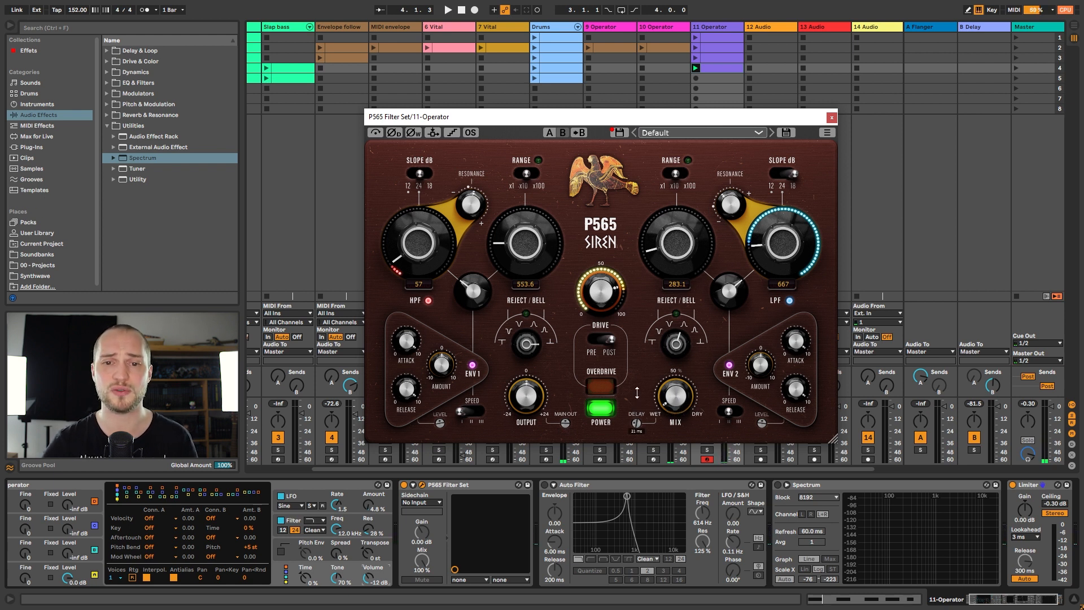
{"action": "left_click_drag", "start_coordinate": [647, 329], "coordinate": [637, 423]}
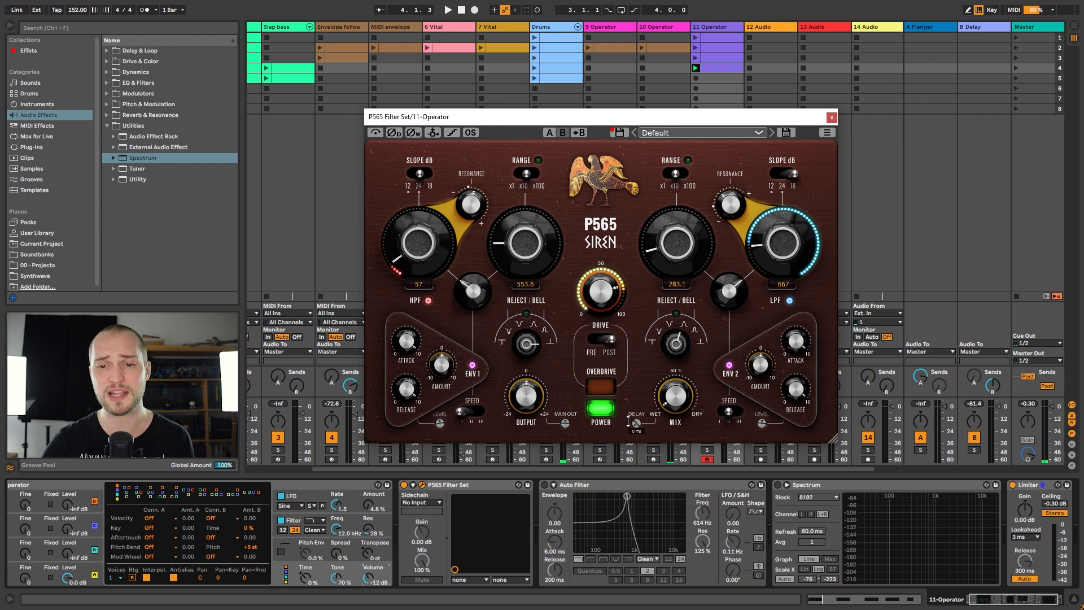
{"action": "left_click", "coordinate": [826, 132]}
{"action": "mouse_move", "coordinate": [780, 208]}
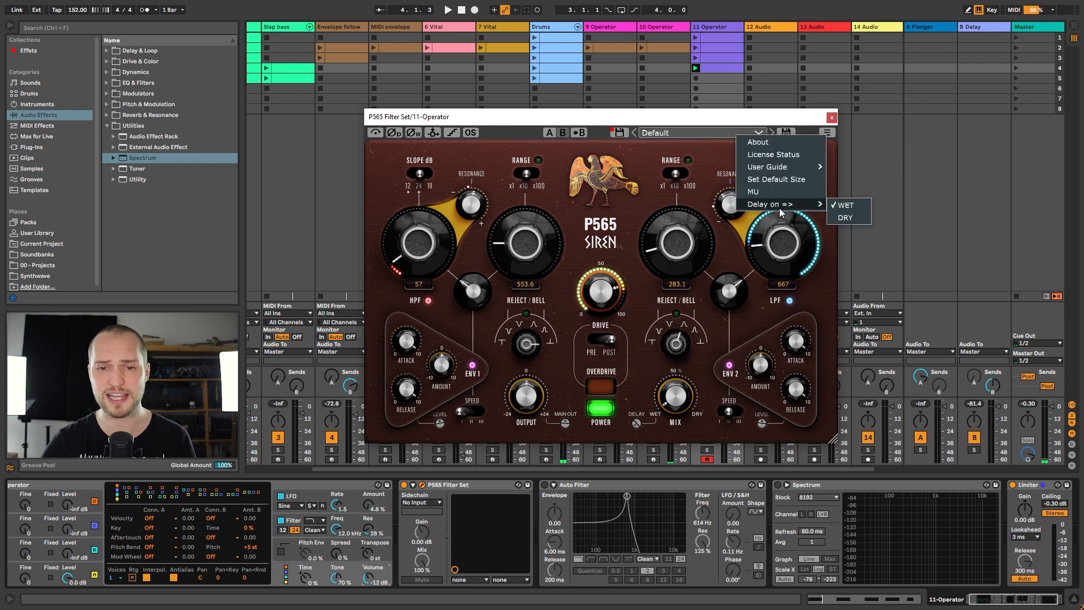
{"action": "left_click", "coordinate": [843, 219]}
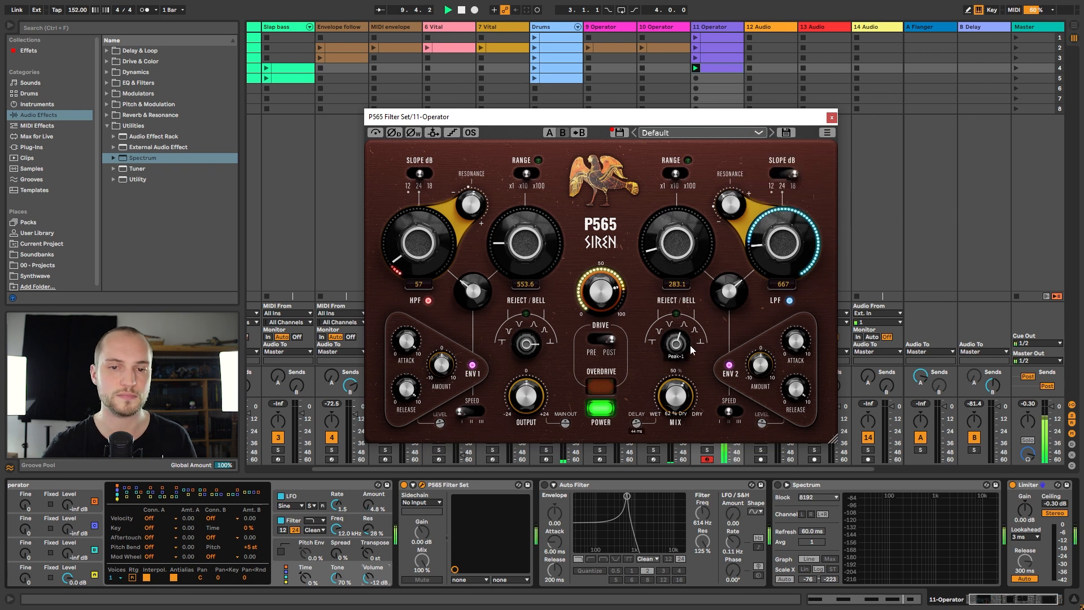
{"action": "left_click", "coordinate": [827, 132]}
{"action": "mouse_move", "coordinate": [791, 207]}
{"action": "left_click", "coordinate": [842, 215]}
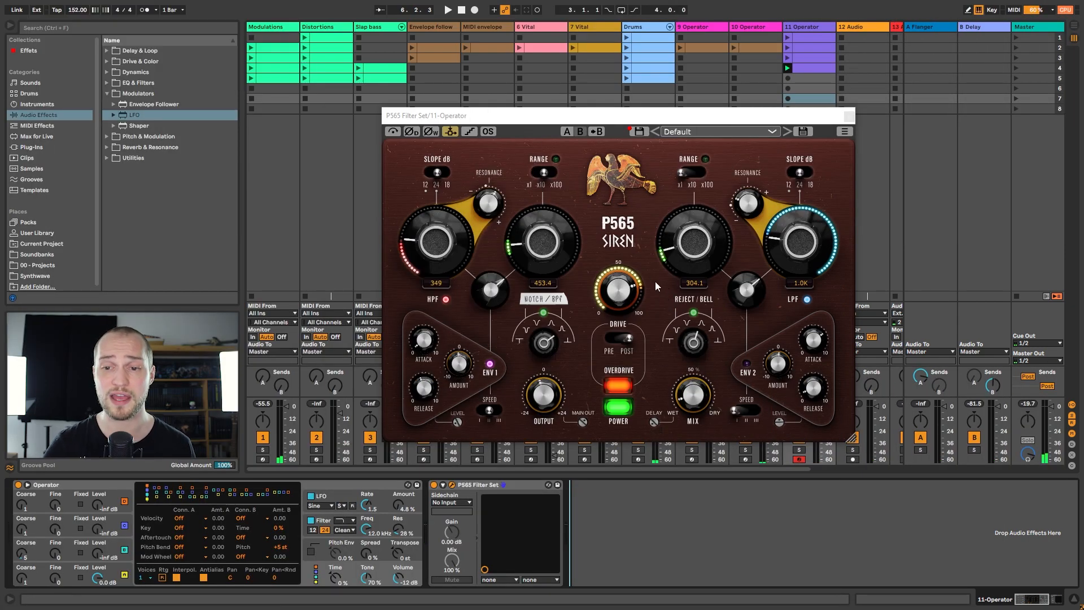
Step: Unfold the filter plugin's parameters in the device chain and add an LFO after the plugin
{"action": "left_click", "coordinate": [444, 487]}
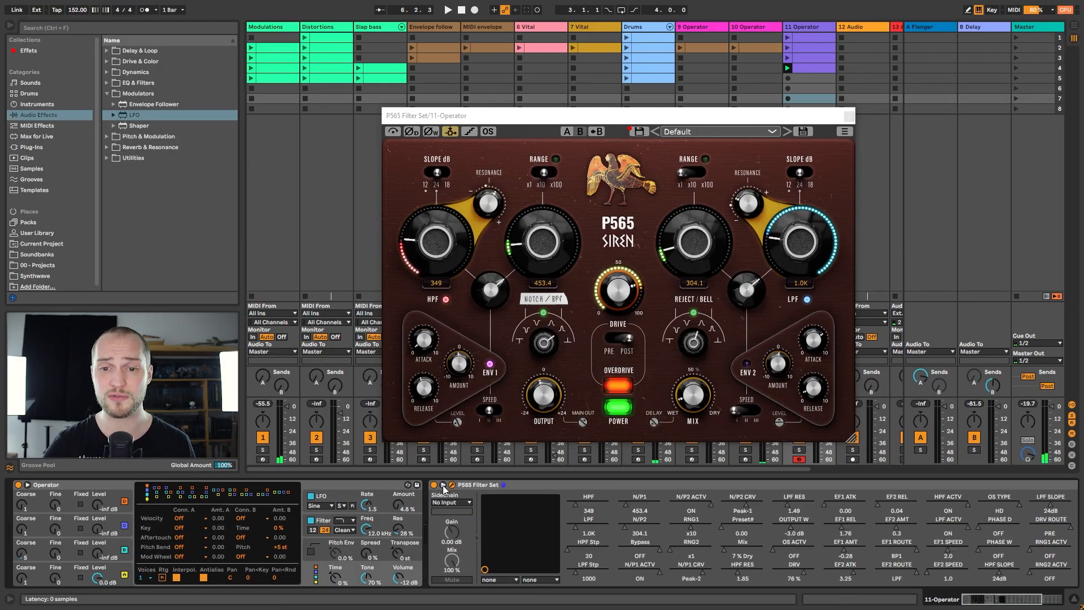
{"action": "left_click_drag", "start_coordinate": [994, 598], "coordinate": [1014, 599]}
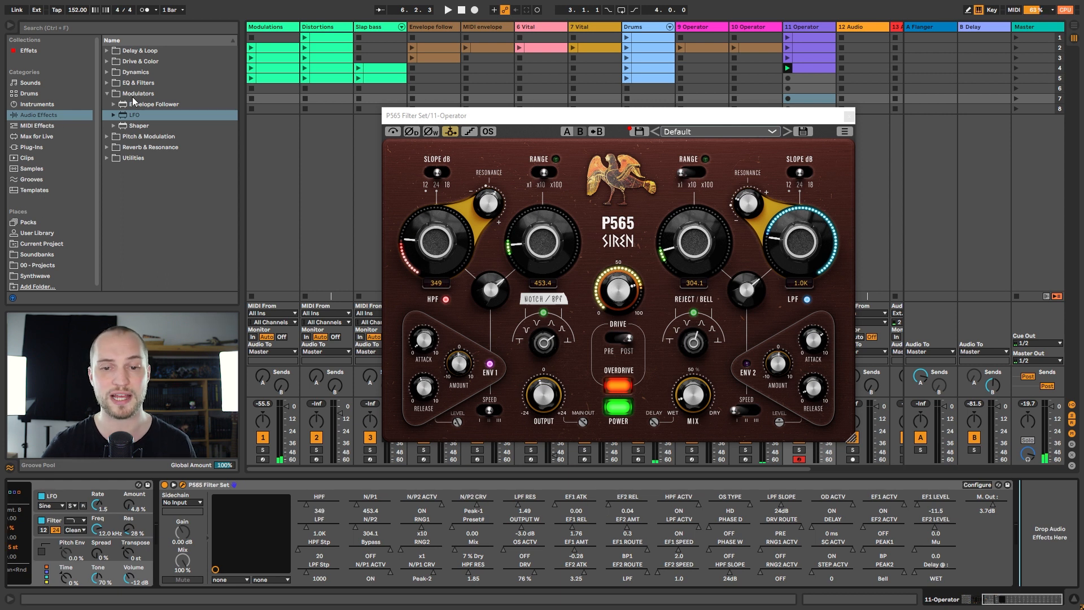
{"action": "left_click_drag", "start_coordinate": [133, 117], "coordinate": [1041, 508]}
Step: Map the LFO to HPF RES with 1/2 rate, 43.3 % depth and -32 % offset
{"action": "left_click_drag", "start_coordinate": [492, 205], "coordinate": [492, 193]}
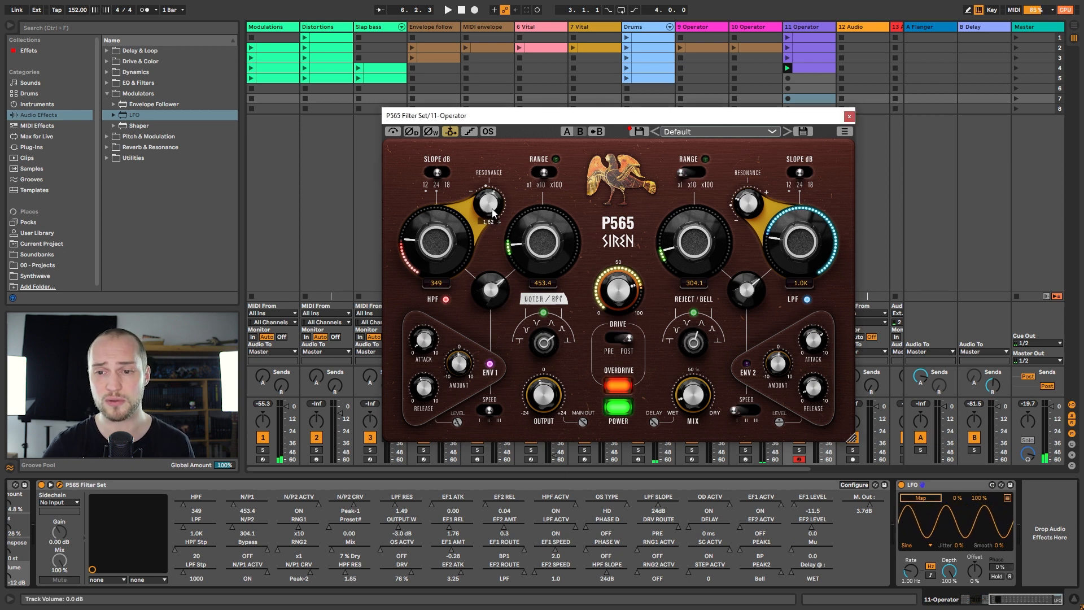
{"action": "left_click", "coordinate": [350, 569]}
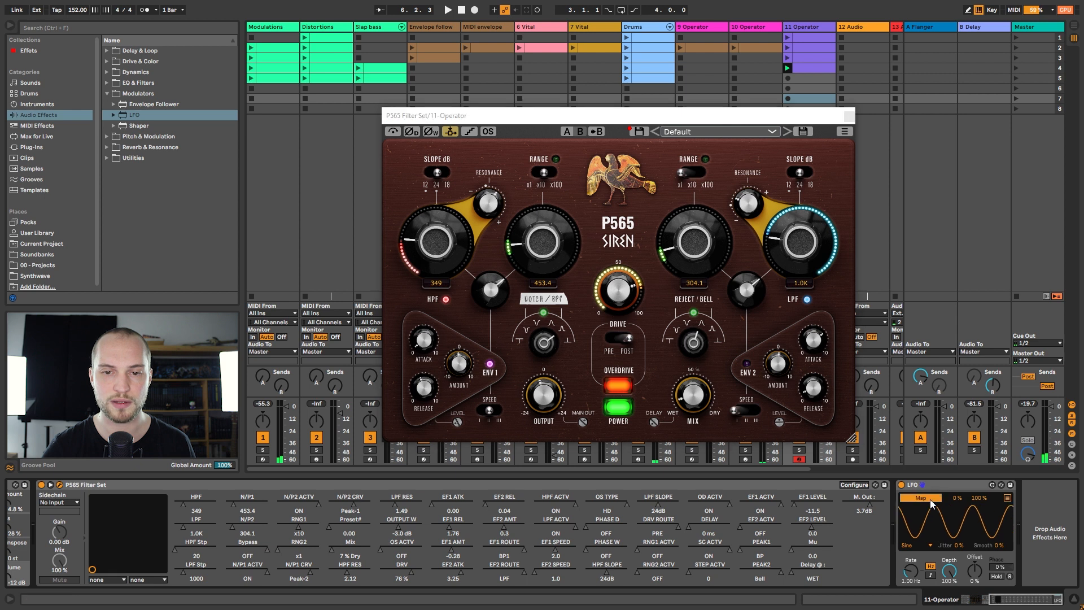
{"action": "left_click_drag", "start_coordinate": [950, 571], "coordinate": [950, 563]}
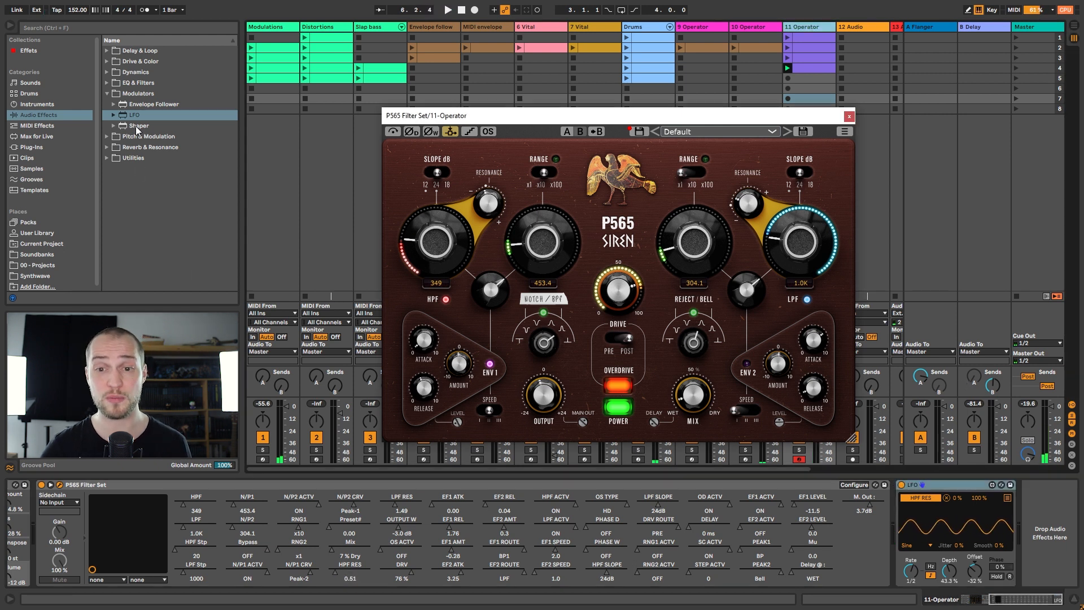
Step: Add a Shaper after the filter and bend its rising segment into a curve that reaches full level before a steep drop
{"action": "left_click_drag", "start_coordinate": [137, 126], "coordinate": [940, 513]}
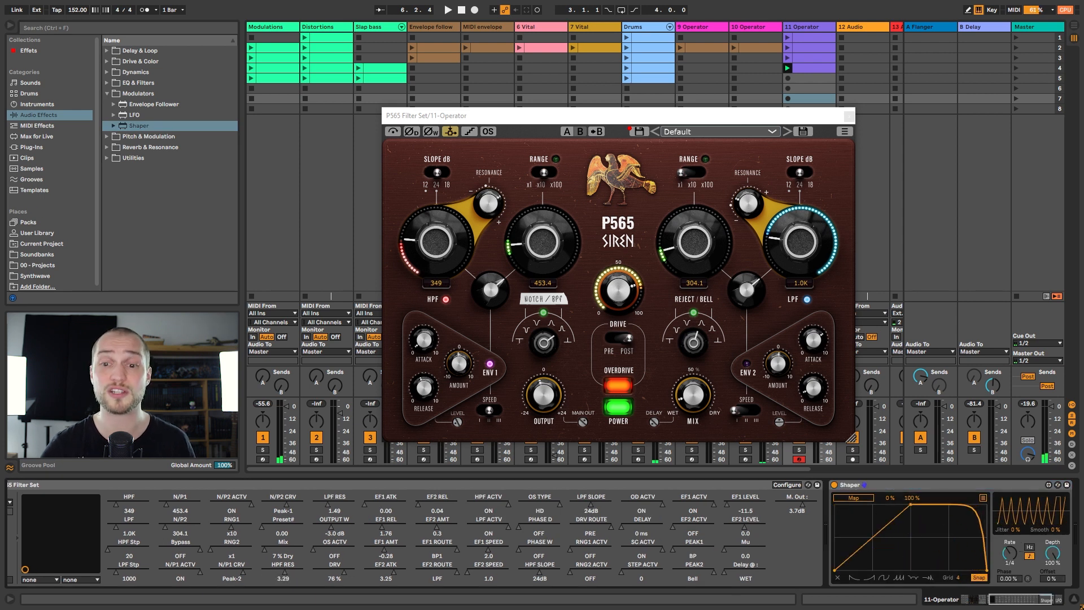
{"action": "left_click_drag", "start_coordinate": [873, 537], "coordinate": [876, 552]}
{"action": "left_click_drag", "start_coordinate": [876, 552], "coordinate": [877, 557]}
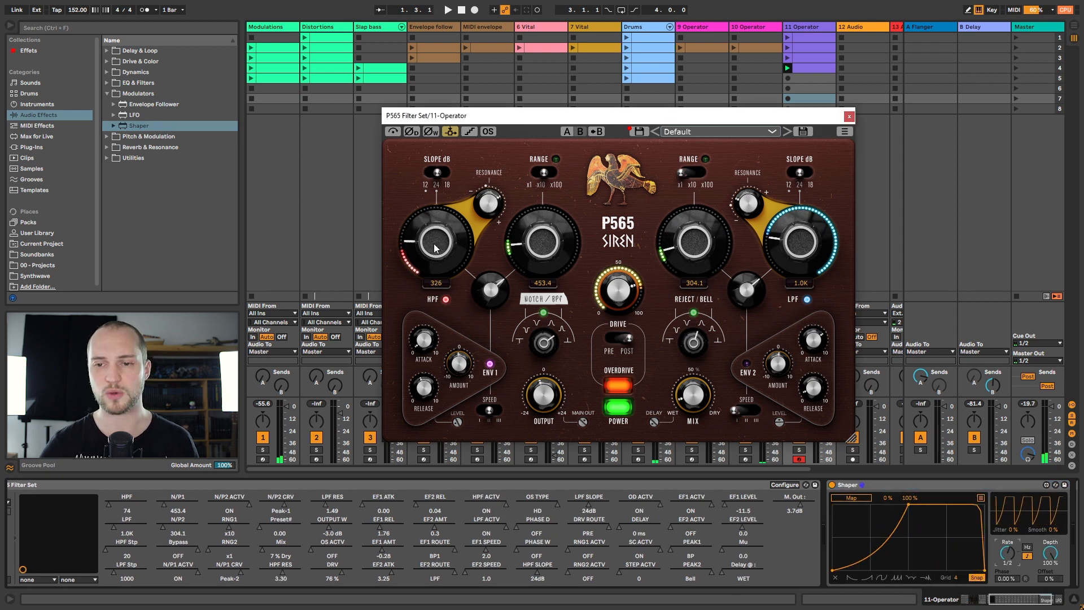
Step: Map the Shaper to the HPF cutoff with a range from 28 % to 0 % and audition it
{"action": "left_click_drag", "start_coordinate": [436, 241], "coordinate": [443, 195]}
{"action": "key", "text": "ctrl+z"}
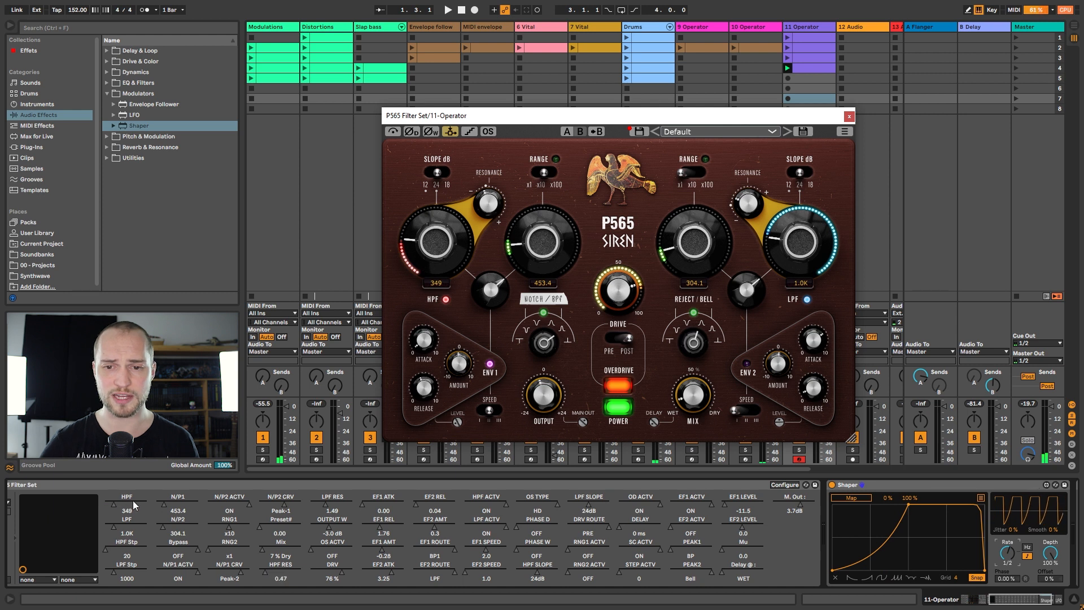
{"action": "left_click", "coordinate": [854, 500]}
{"action": "left_click", "coordinate": [126, 504]}
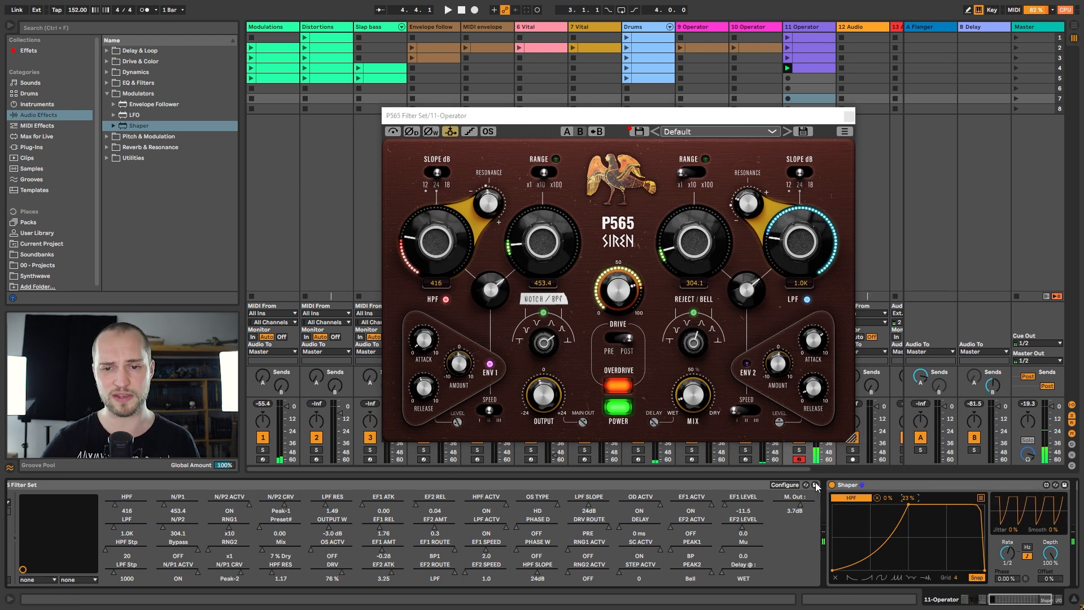
{"action": "mouse_move", "coordinate": [909, 498]}
{"action": "left_mouse_down"}
{"action": "mouse_move", "coordinate": [908, 515]}
{"action": "mouse_move", "coordinate": [892, 498]}
{"action": "left_mouse_up"}
{"action": "key", "text": "space"}
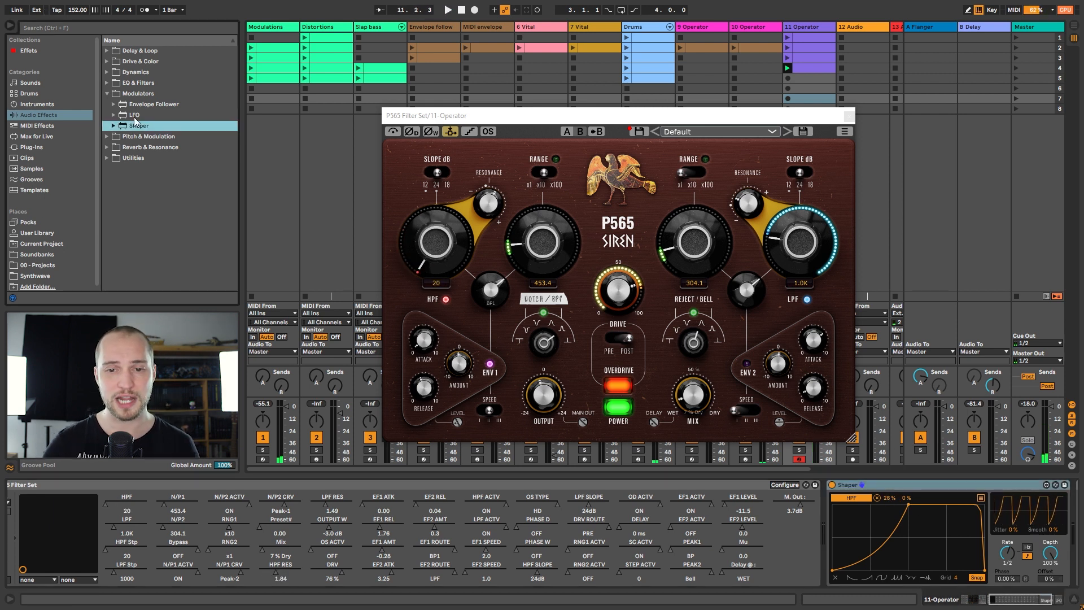
Step: Add another Shaper after the filter, map it to PEAK1 and audition the result
{"action": "left_click_drag", "start_coordinate": [564, 312], "coordinate": [823, 529]}
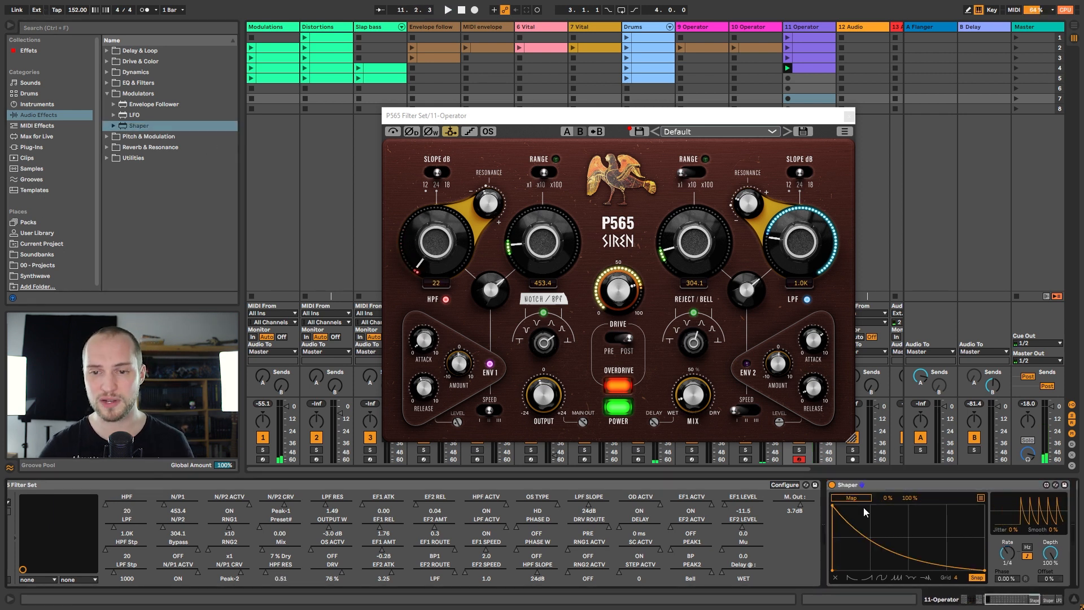
{"action": "left_click", "coordinate": [847, 499]}
{"action": "left_click", "coordinate": [695, 544]}
{"action": "key", "text": "space"}
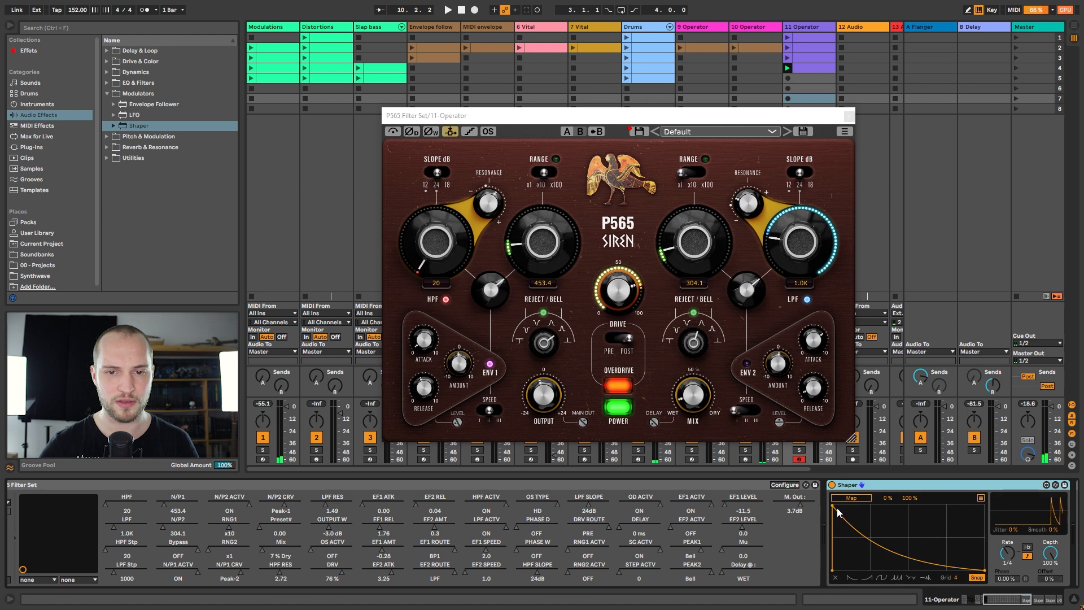
Step: Reshape the newest Shaper into a bent rise held at full level, map it to OUTPUT W and raise the curve's starting point
{"action": "left_click", "coordinate": [903, 506]}
{"action": "left_click_drag", "start_coordinate": [932, 545], "coordinate": [932, 509]}
{"action": "left_click", "coordinate": [833, 507], "text": "shift"}
{"action": "left_click_drag", "start_coordinate": [879, 542], "coordinate": [881, 558]}
{"action": "left_click", "coordinate": [851, 498]}
{"action": "left_click", "coordinate": [342, 519]}
{"action": "left_click_drag", "start_coordinate": [833, 570], "coordinate": [831, 539]}
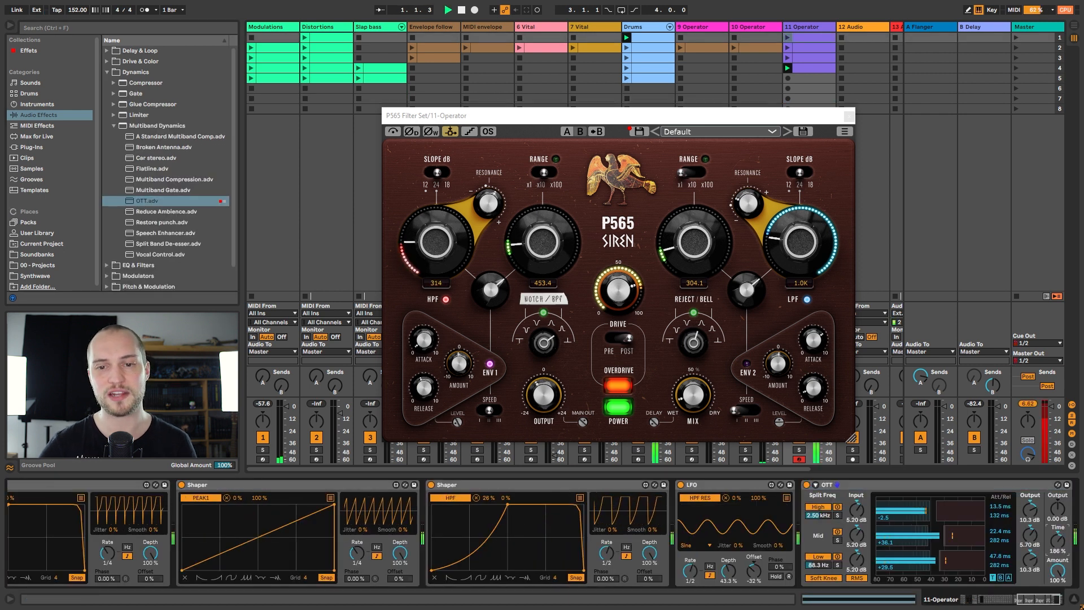
Step: During playback, lower the OTT amount and the upper limit of the Envelope Follower's LPF RES mapping
{"action": "left_click_drag", "start_coordinate": [1058, 571], "coordinate": [1058, 590]}
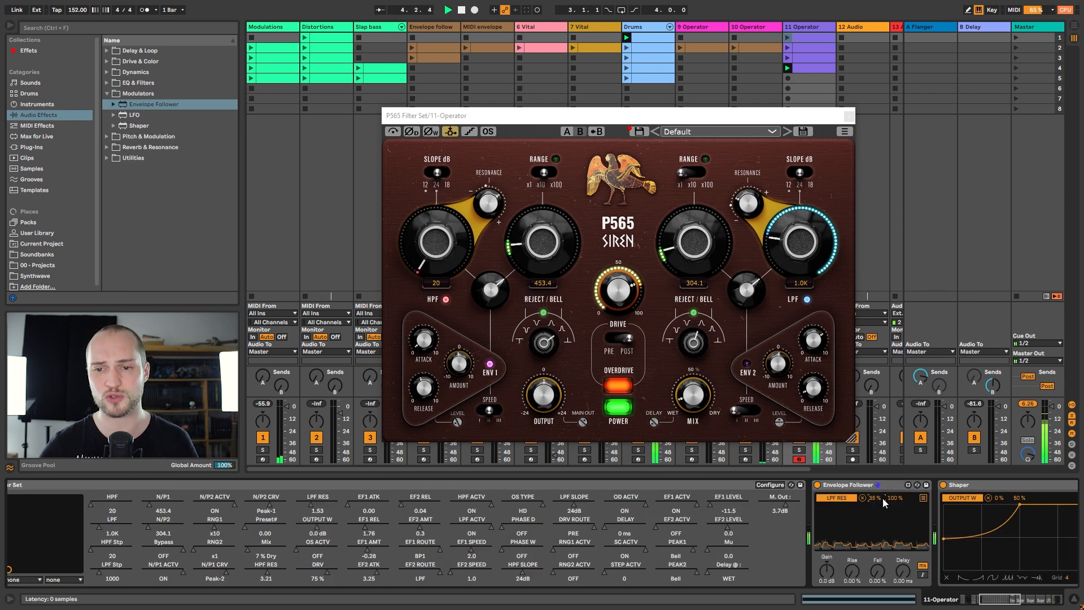
{"action": "left_click_drag", "start_coordinate": [895, 498], "coordinate": [895, 503]}
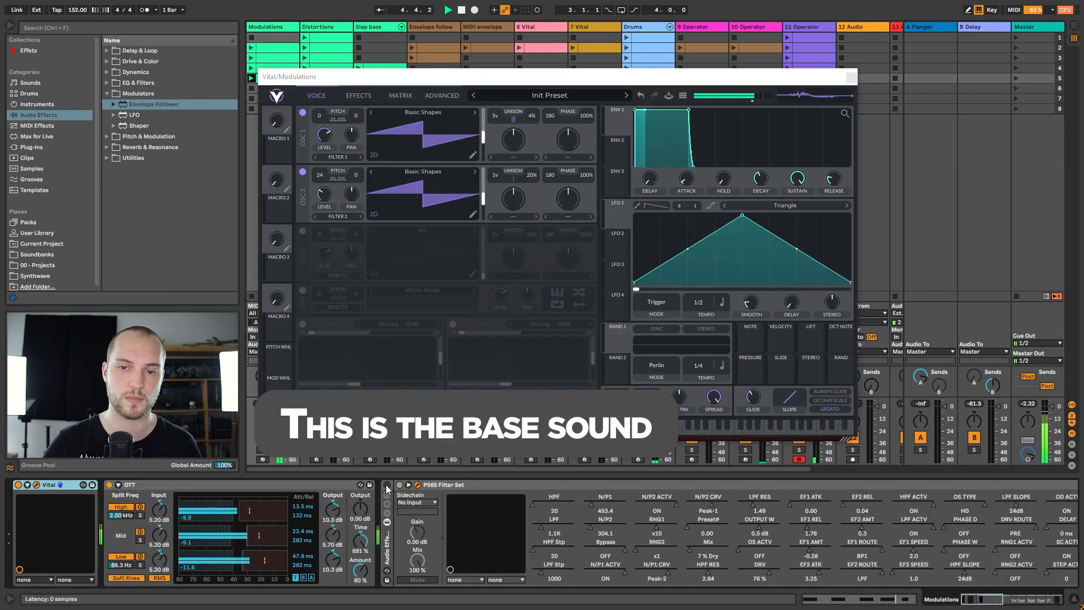
Step: Turn on the Modulations track's effect rack and audition its scene 2 and scene 5 clips with the scene 2 drums
{"action": "left_click", "coordinate": [388, 485]}
{"action": "left_click_drag", "start_coordinate": [510, 78], "coordinate": [524, 112]}
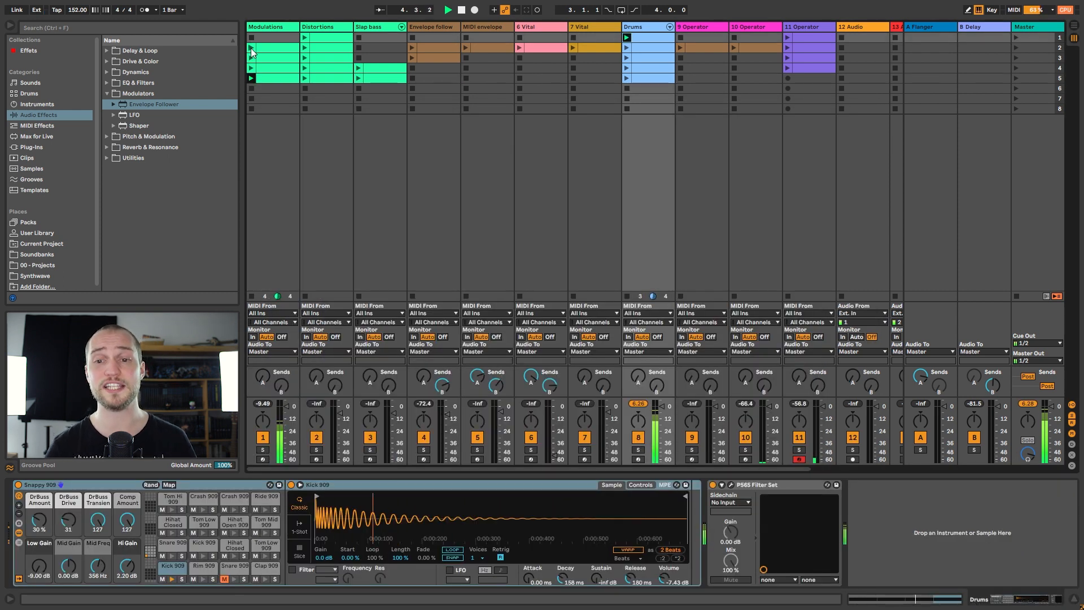
{"action": "left_click", "coordinate": [251, 48]}
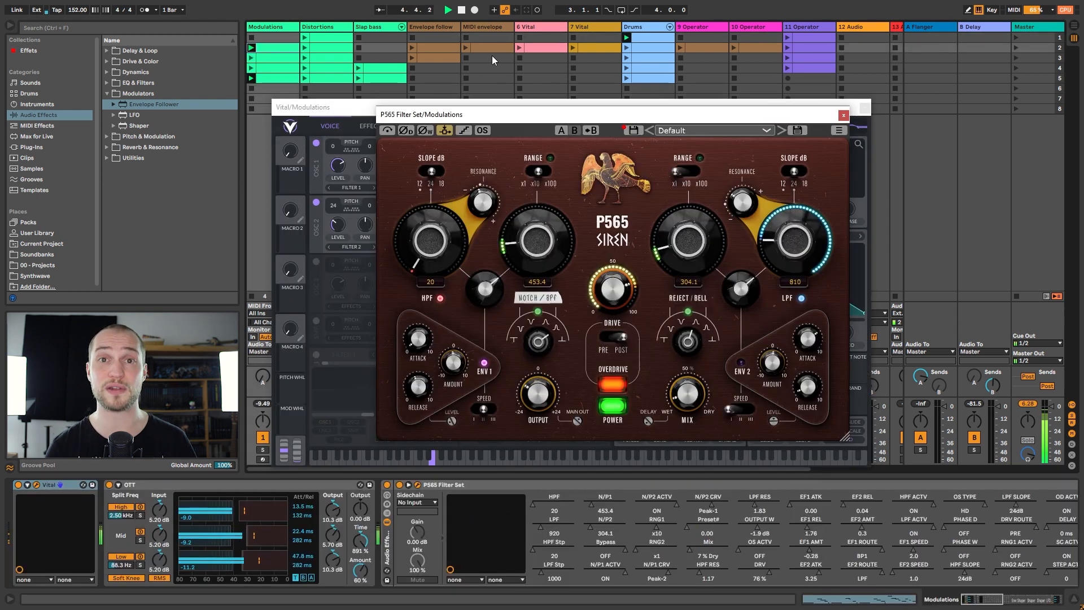
{"action": "left_click", "coordinate": [627, 48]}
{"action": "left_click", "coordinate": [250, 77]}
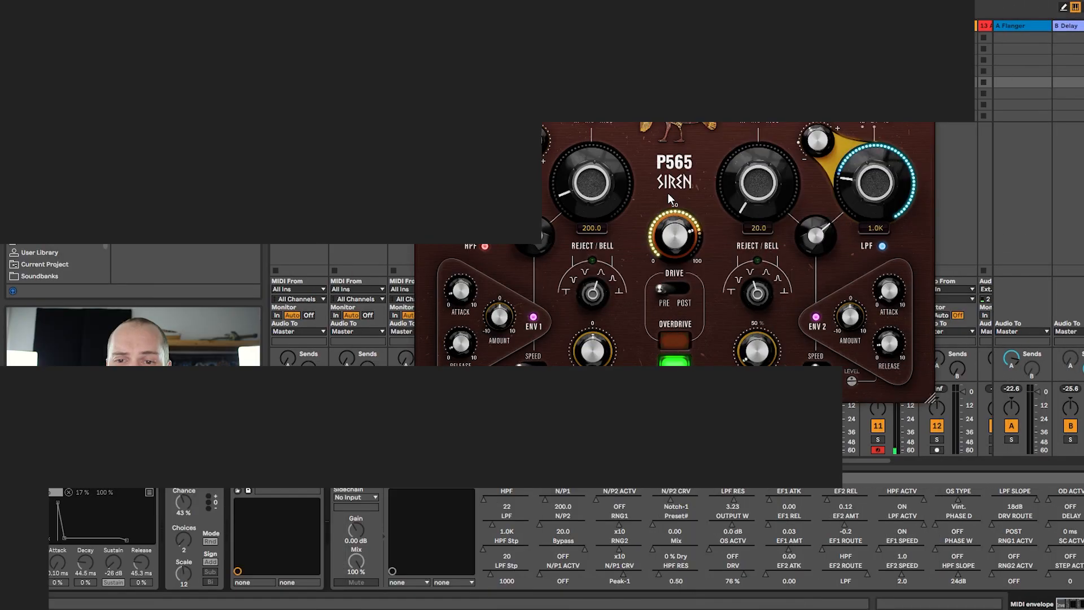
Step: Inspect the Vital patch on the MIDI envelope track, close it and enable the filter plugin's ENV 2 for comparison
{"action": "left_click", "coordinate": [256, 477]}
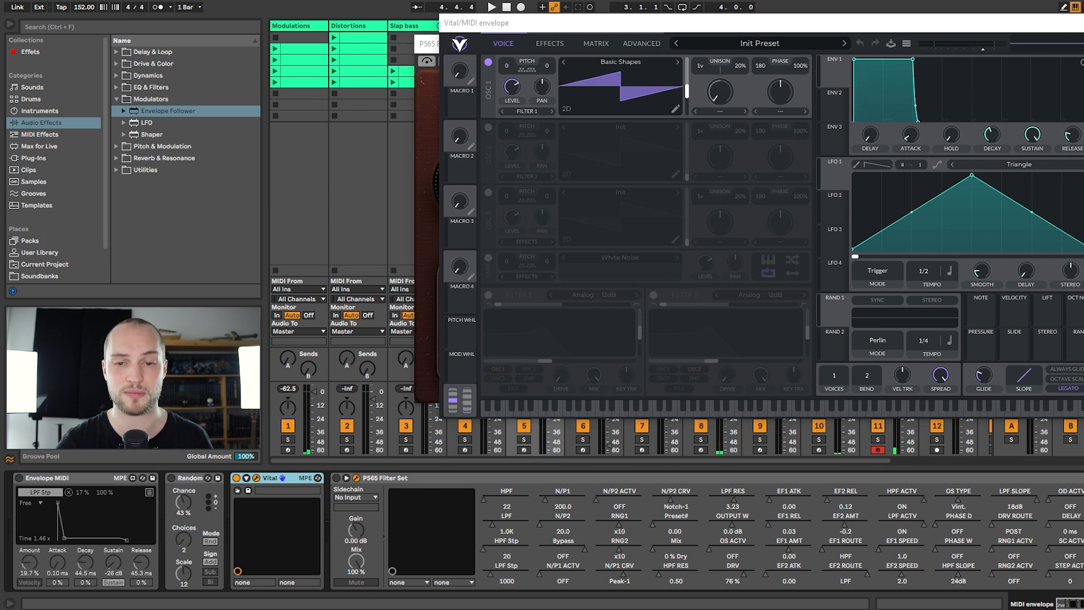
{"action": "left_click", "coordinate": [280, 479]}
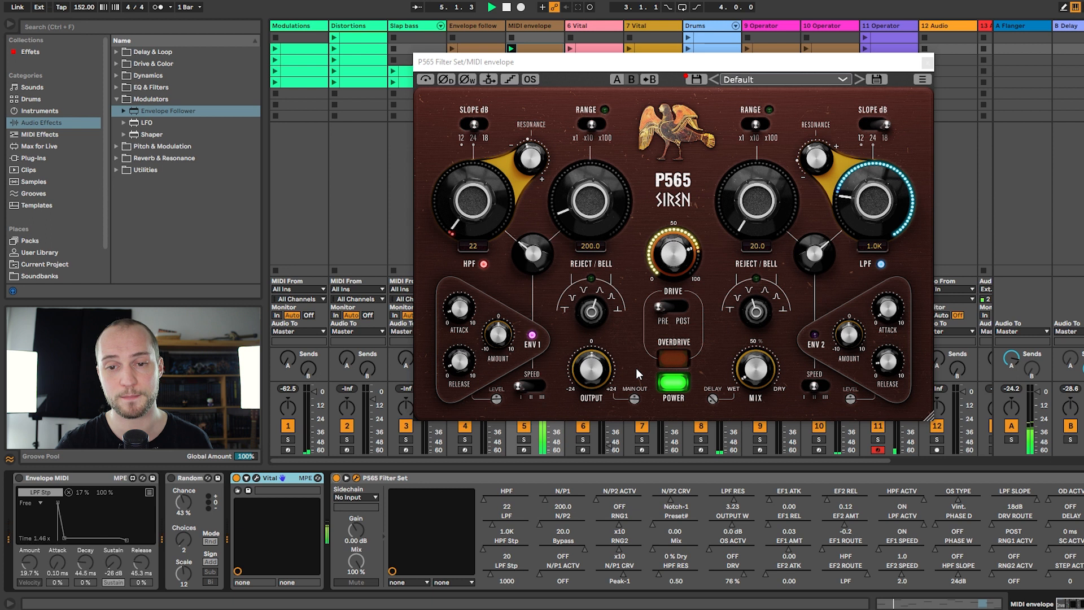
{"action": "left_click", "coordinate": [814, 336]}
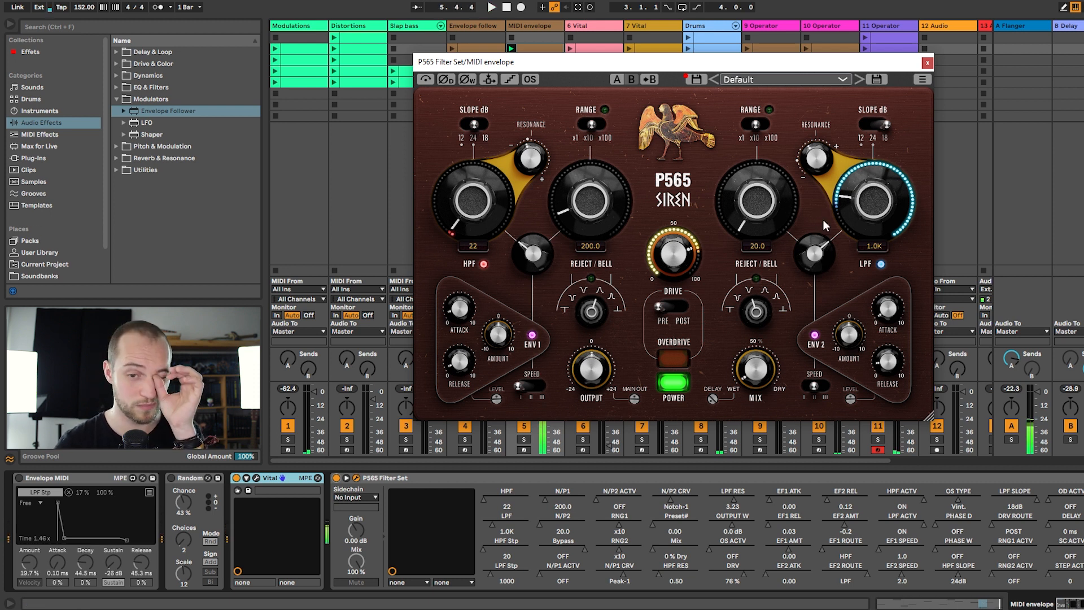
Step: Audition ENV 2 at speed III with attack and release at 10, and undo those changes
{"action": "left_click", "coordinate": [828, 387]}
{"action": "left_click_drag", "start_coordinate": [889, 309], "coordinate": [887, 71]}
{"action": "left_click_drag", "start_coordinate": [890, 358], "coordinate": [888, 141]}
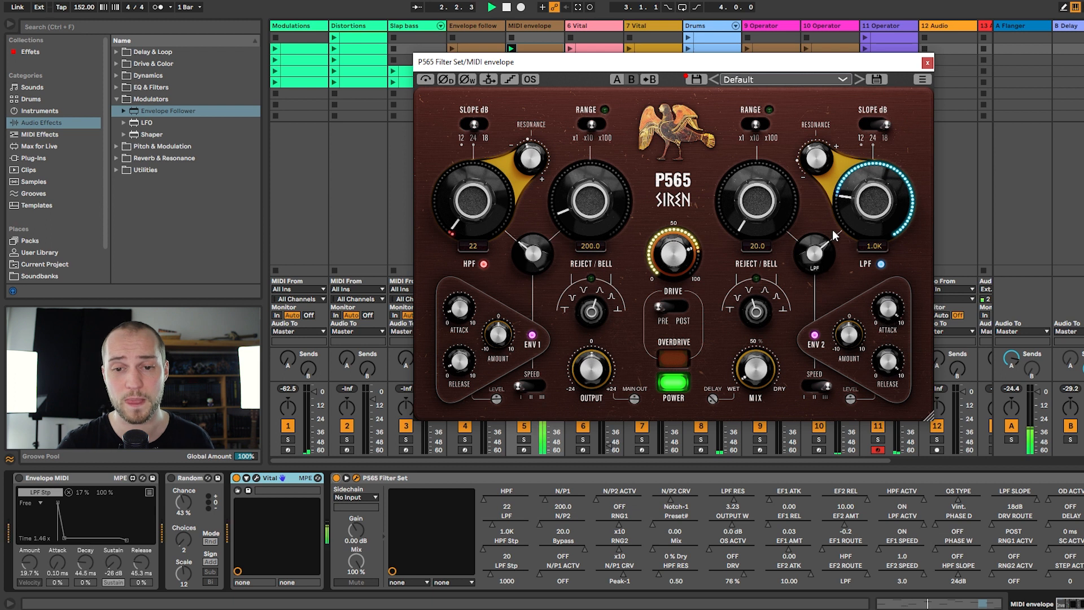
{"action": "key", "text": "space"}
{"action": "key", "text": "ctrl+z"}
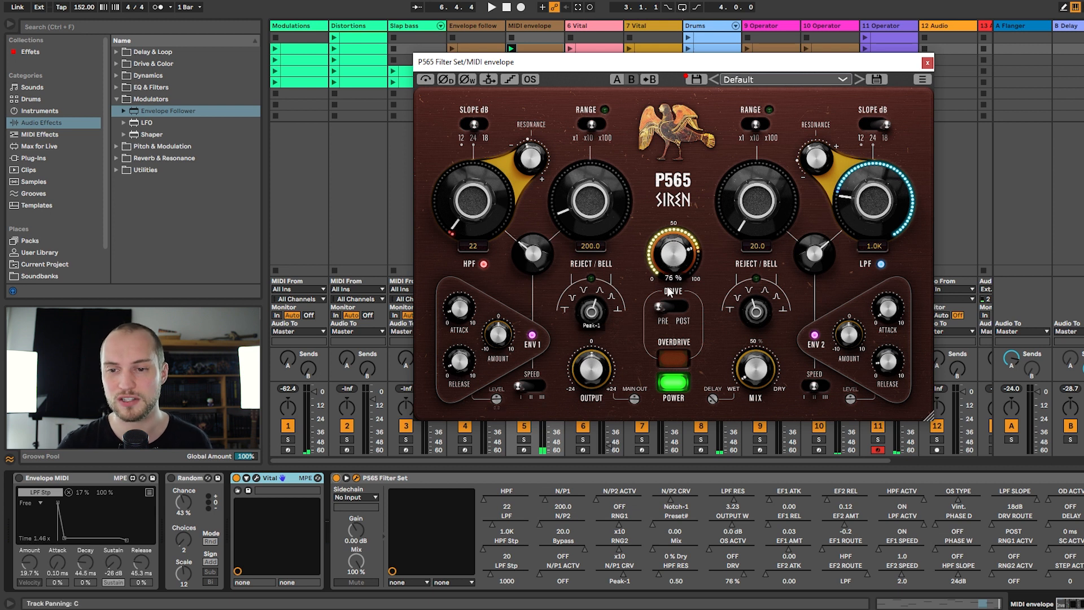
Step: Locate Envelope MIDI among the browser's MIDI effects and select that device on the MIDI envelope track
{"action": "left_click", "coordinate": [40, 134]}
{"action": "left_click", "coordinate": [156, 76]}
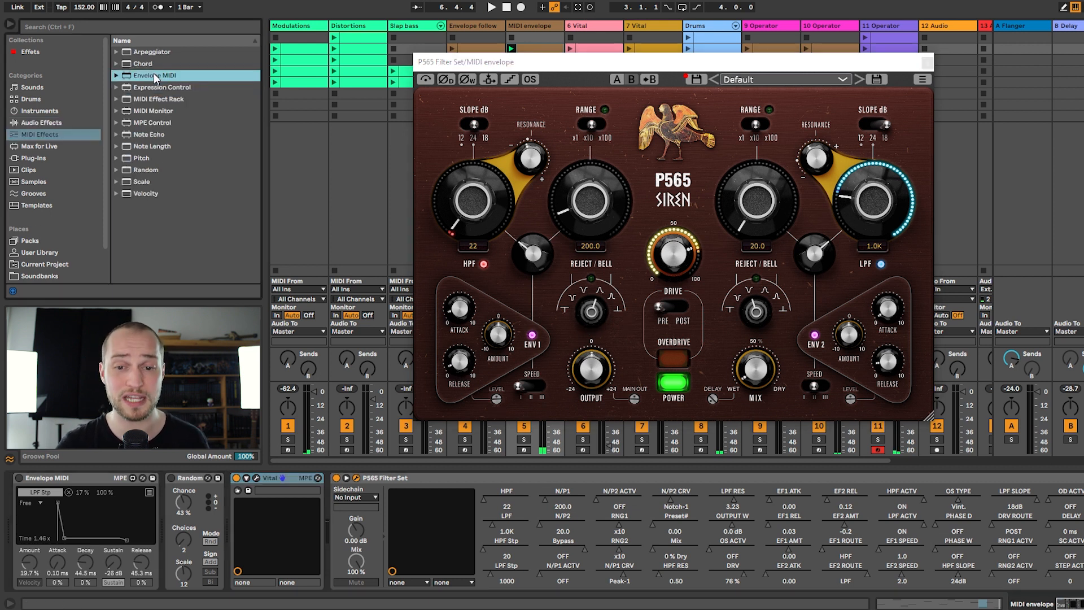
{"action": "left_click", "coordinate": [76, 477]}
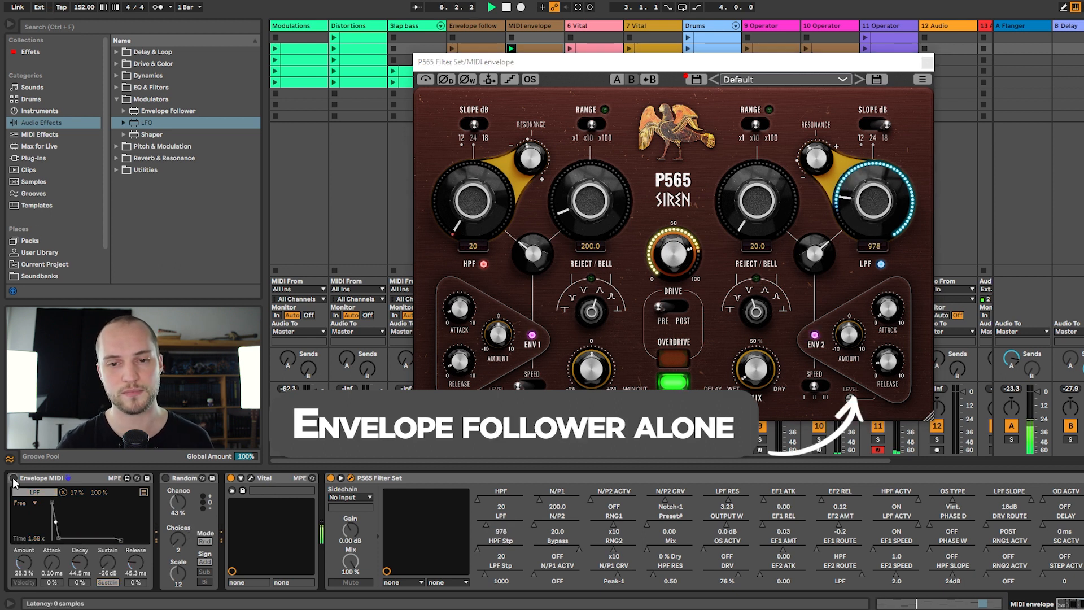
Step: Turn on the Envelope MIDI device alongside ENV 2, and switch ENV 2 off to audition Envelope MIDI alone
{"action": "left_click", "coordinate": [13, 478]}
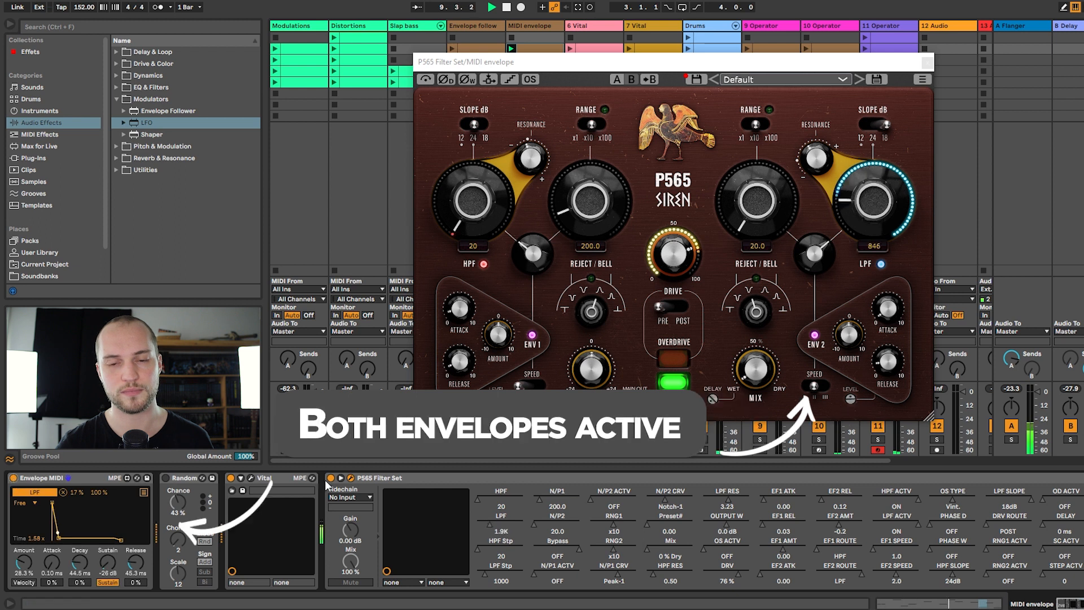
{"action": "left_click", "coordinate": [815, 335]}
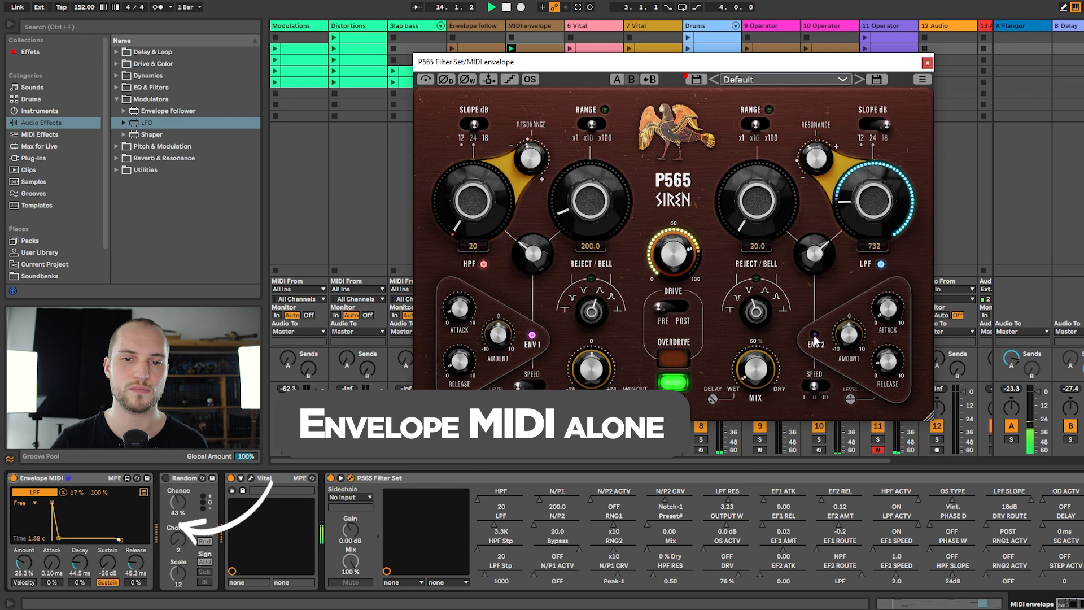
Step: Switch ENV 2 back on and add an LFO device before the filter plugin on the MIDI envelope track
{"action": "left_click", "coordinate": [815, 335]}
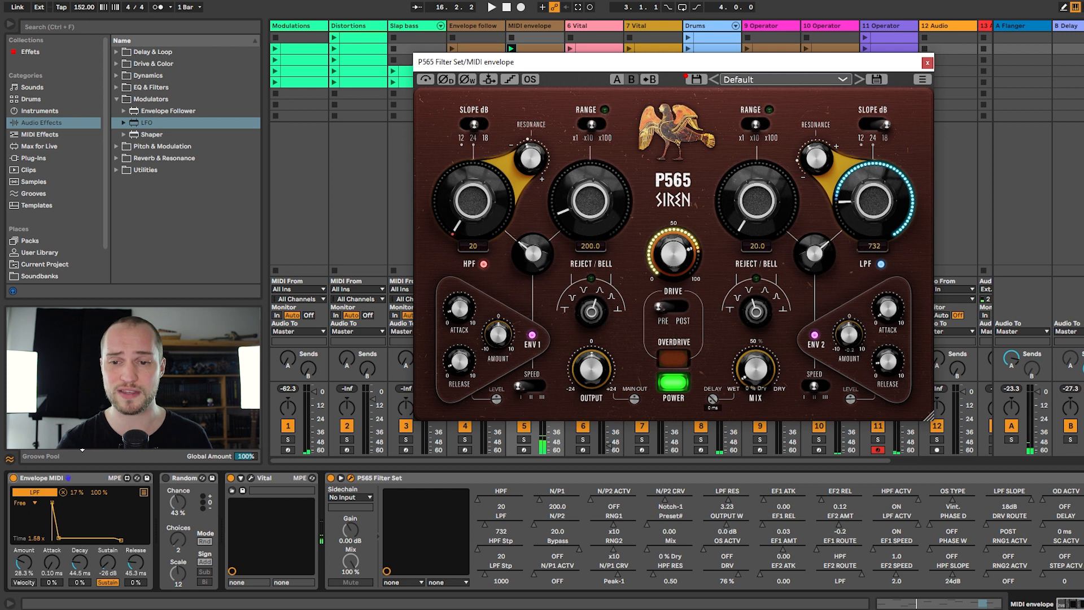
{"action": "left_click_drag", "start_coordinate": [143, 123], "coordinate": [297, 512]}
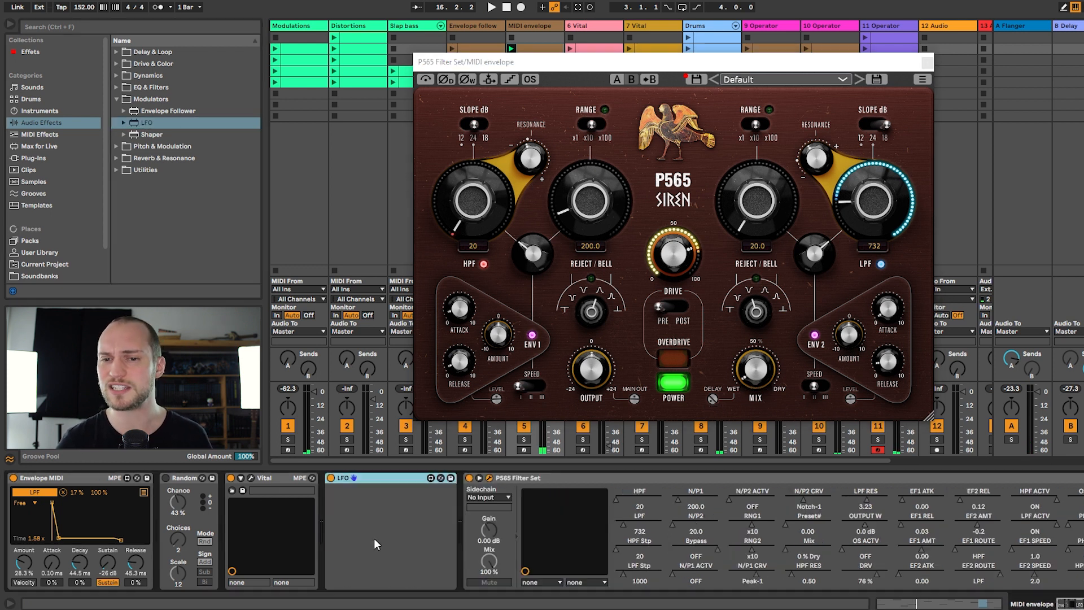
{"action": "left_click", "coordinate": [346, 494]}
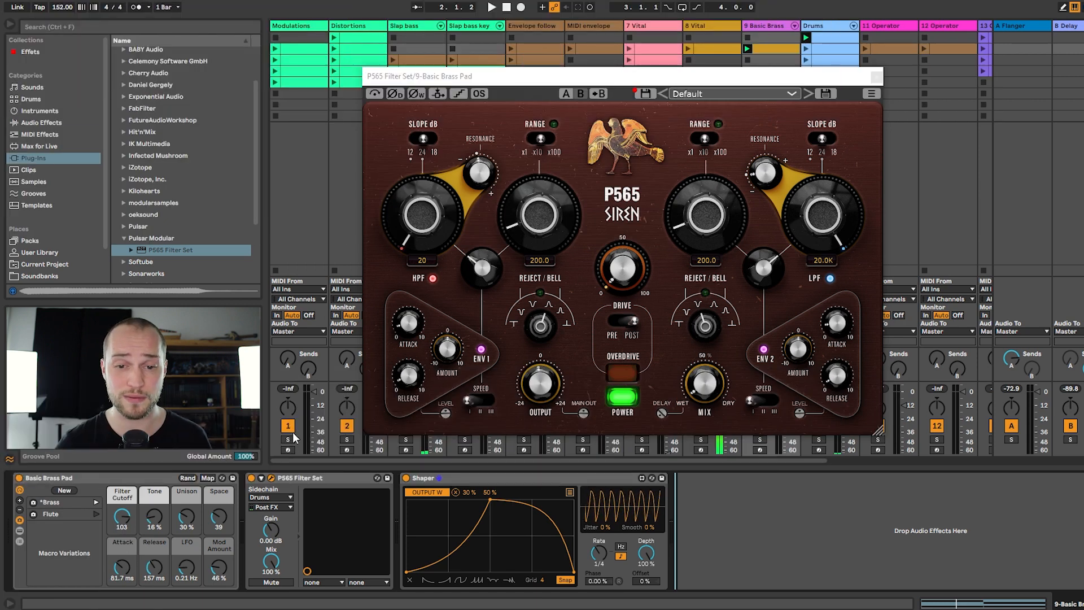
Step: Audition the filter on the Basic Brass Pad track and choose Drums as its sidechain source
{"action": "key", "text": "space"}
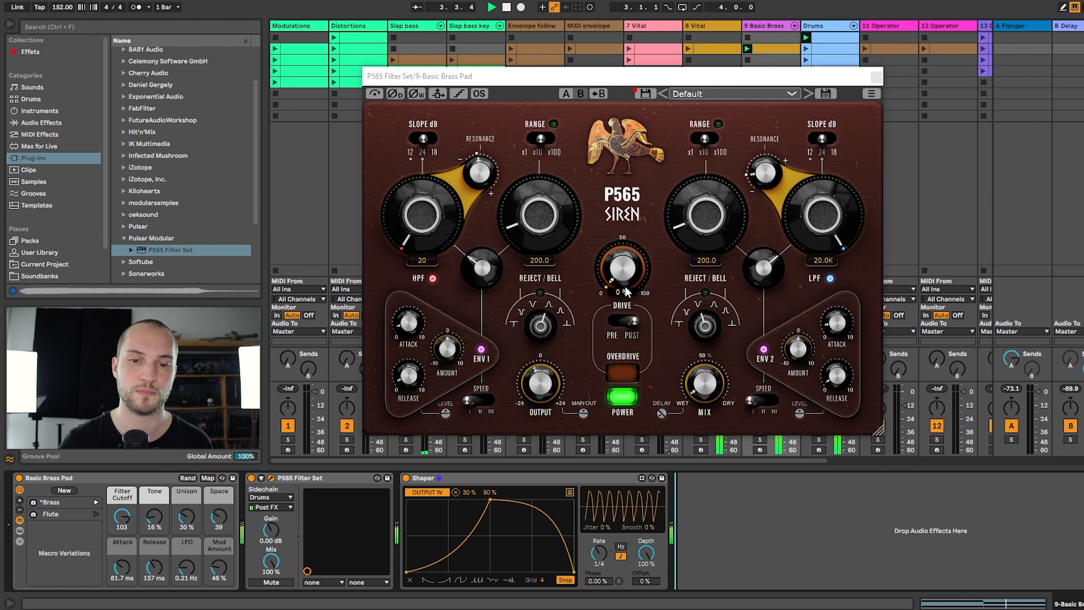
{"action": "key", "text": "space"}
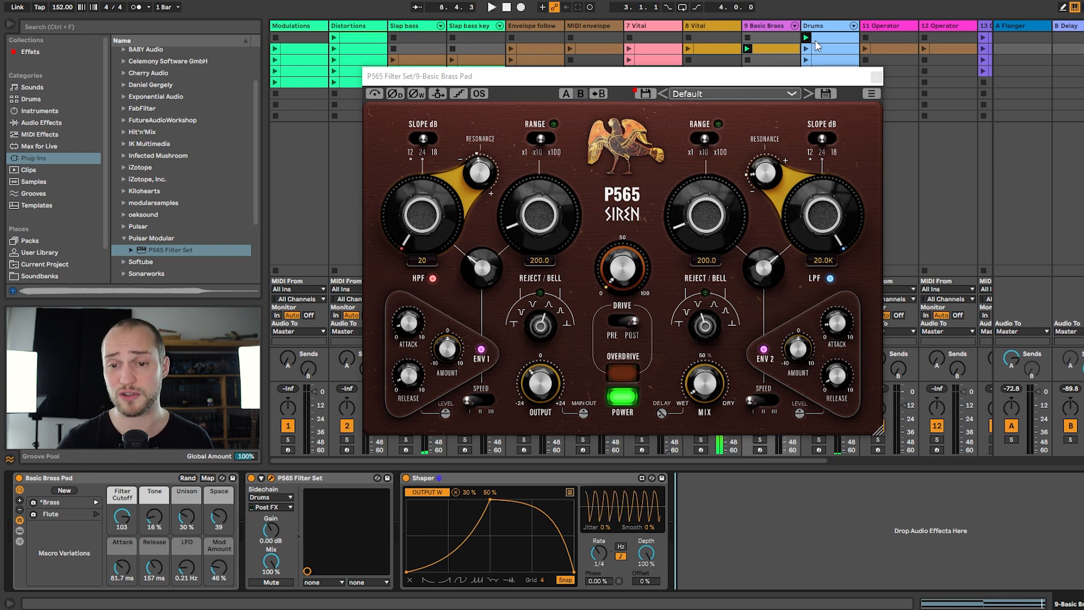
{"action": "left_click", "coordinate": [271, 497]}
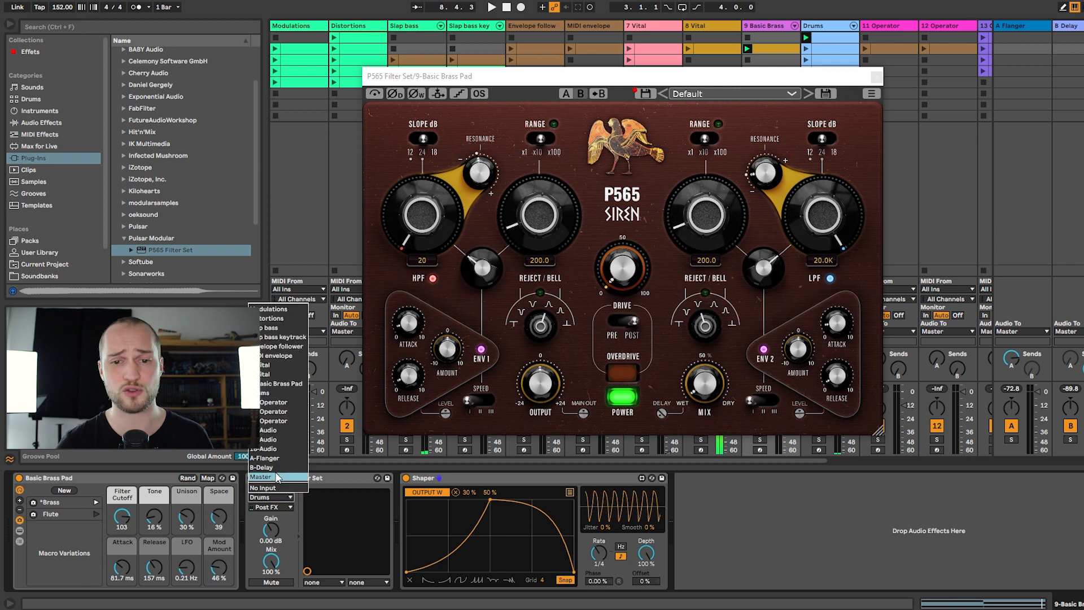
{"action": "left_click", "coordinate": [276, 393]}
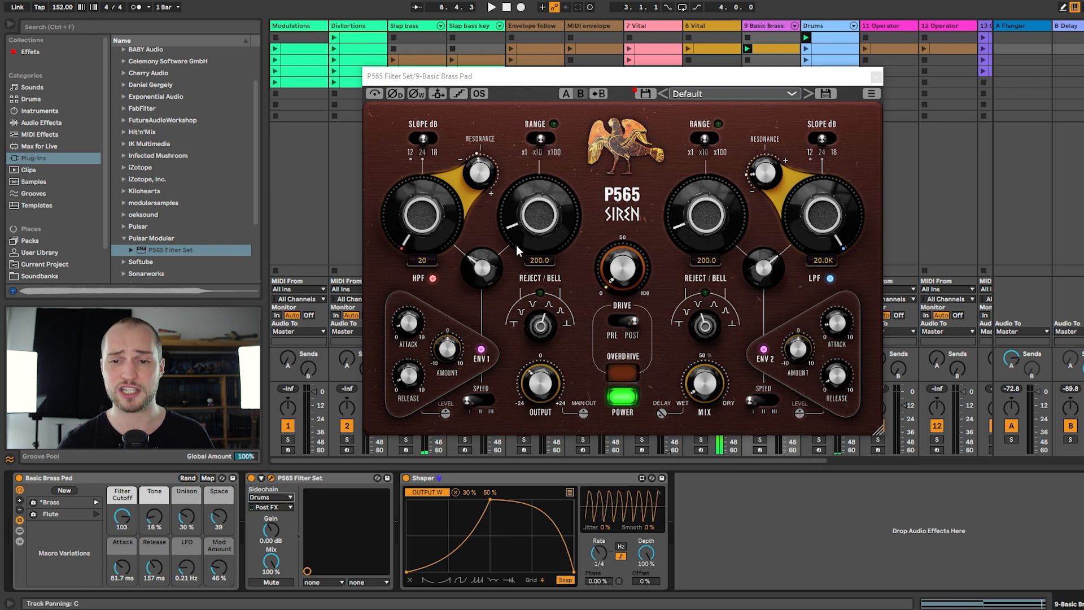
Step: Turn on the plugin's external sidechain and tune ENV 2's attack and release and ENV 1's speed around playback
{"action": "left_click", "coordinate": [438, 94]}
{"action": "key", "text": "space"}
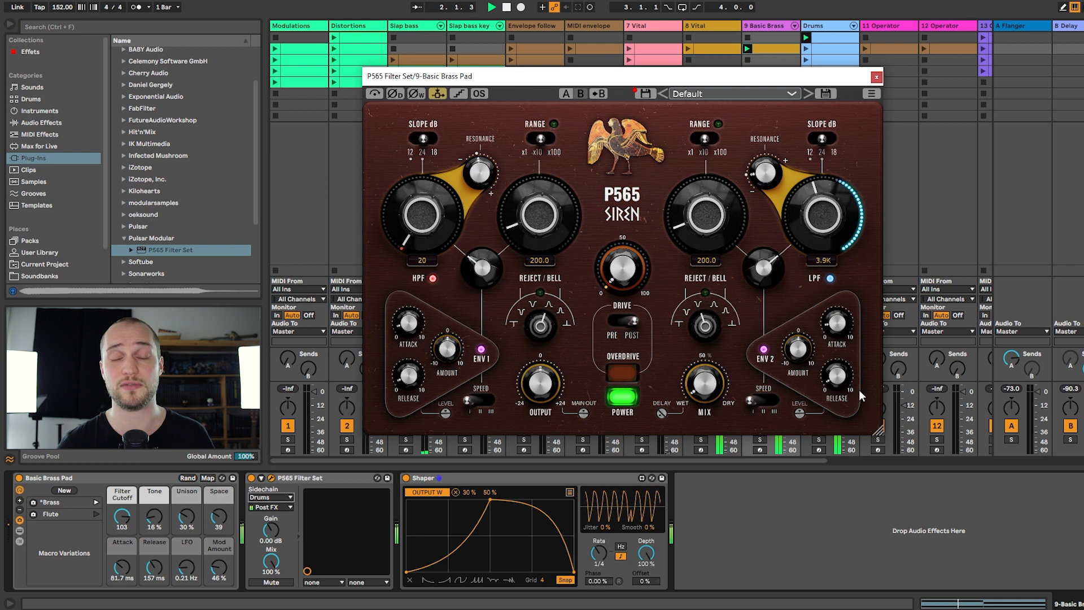
{"action": "mouse_move", "coordinate": [836, 319]}
{"action": "left_mouse_down"}
{"action": "mouse_move", "coordinate": [836, 306]}
{"action": "mouse_move", "coordinate": [835, 324]}
{"action": "left_mouse_up"}
{"action": "left_click_drag", "start_coordinate": [833, 368], "coordinate": [847, 263]}
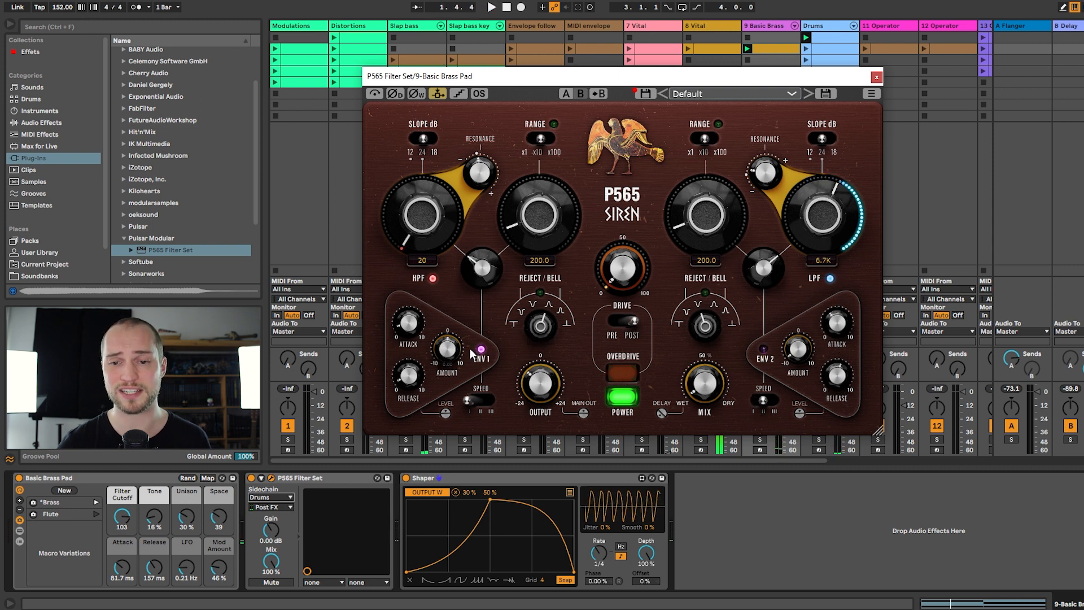
{"action": "left_click", "coordinate": [477, 398]}
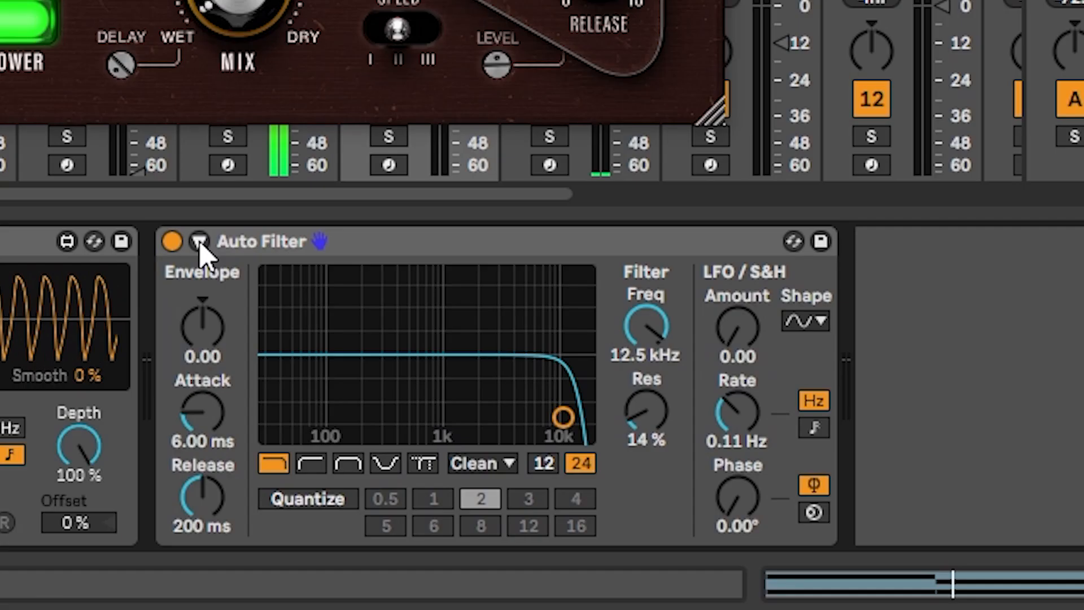
Step: Reveal Auto Filter's sidechain section and switch its sidechain on
{"action": "left_click", "coordinate": [199, 241]}
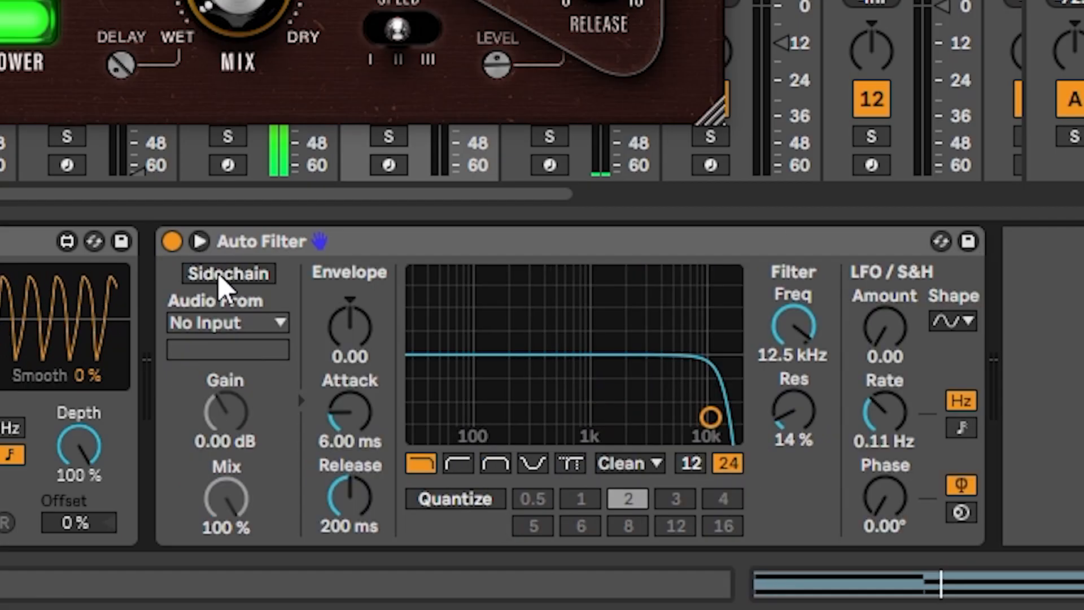
{"action": "left_click", "coordinate": [240, 275]}
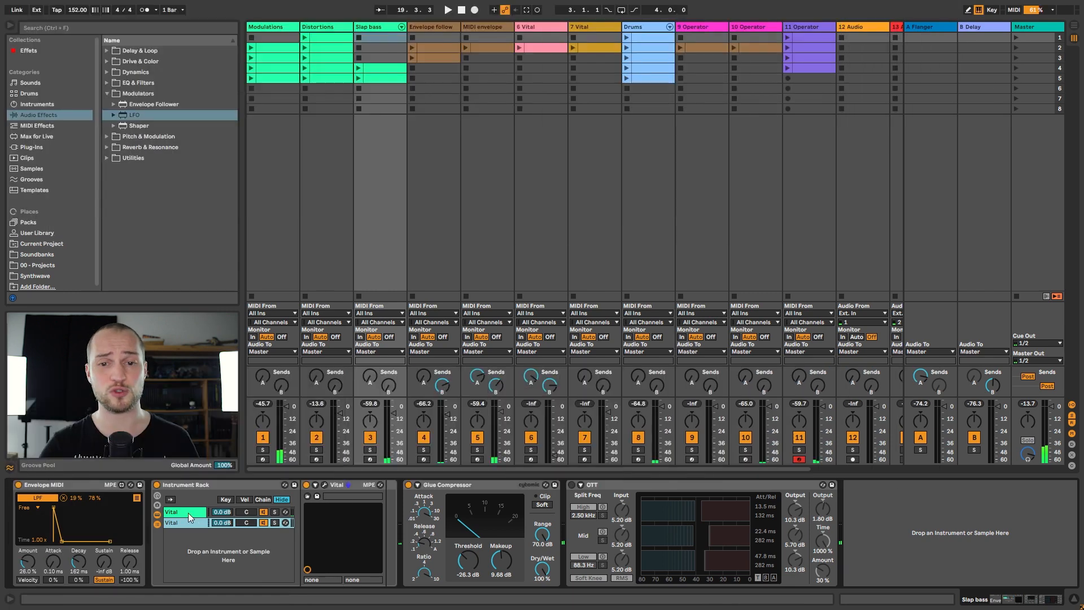
Step: Compare the devices in the two Vital chains of the Slap bass instrument rack and open the first chain's Vital patch
{"action": "left_click", "coordinate": [188, 513]}
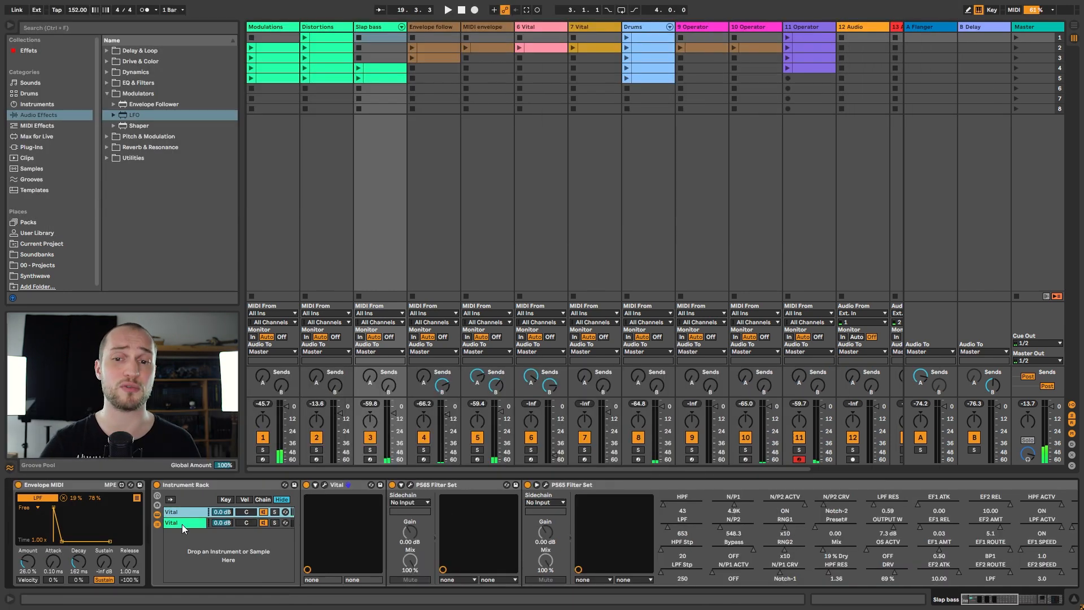
{"action": "left_click", "coordinate": [181, 523]}
{"action": "left_click", "coordinate": [185, 513]}
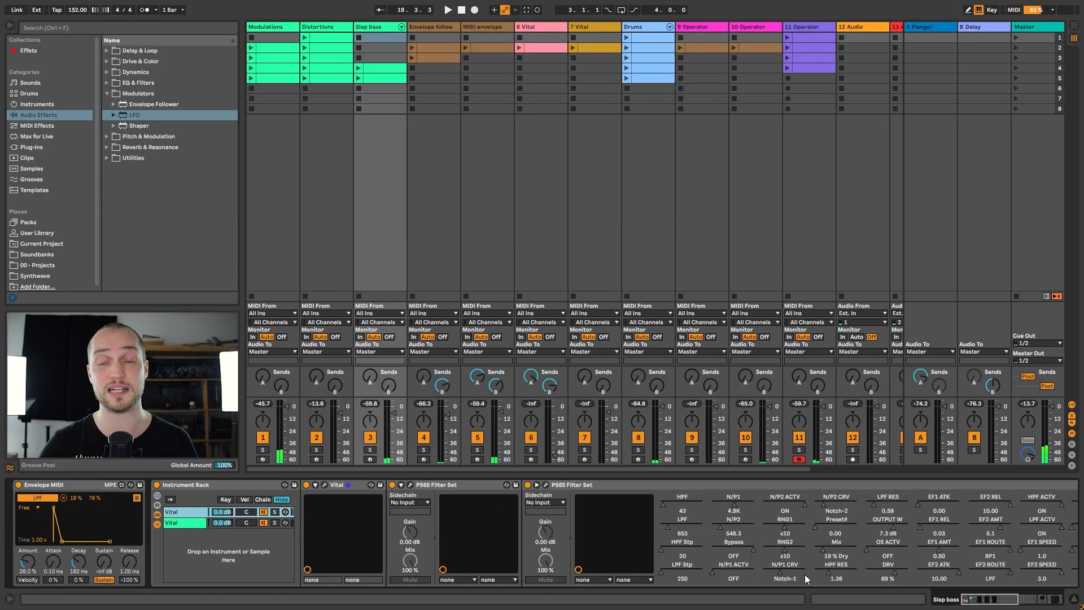
{"action": "left_click_drag", "start_coordinate": [983, 599], "coordinate": [991, 599]}
{"action": "left_click", "coordinate": [392, 485]}
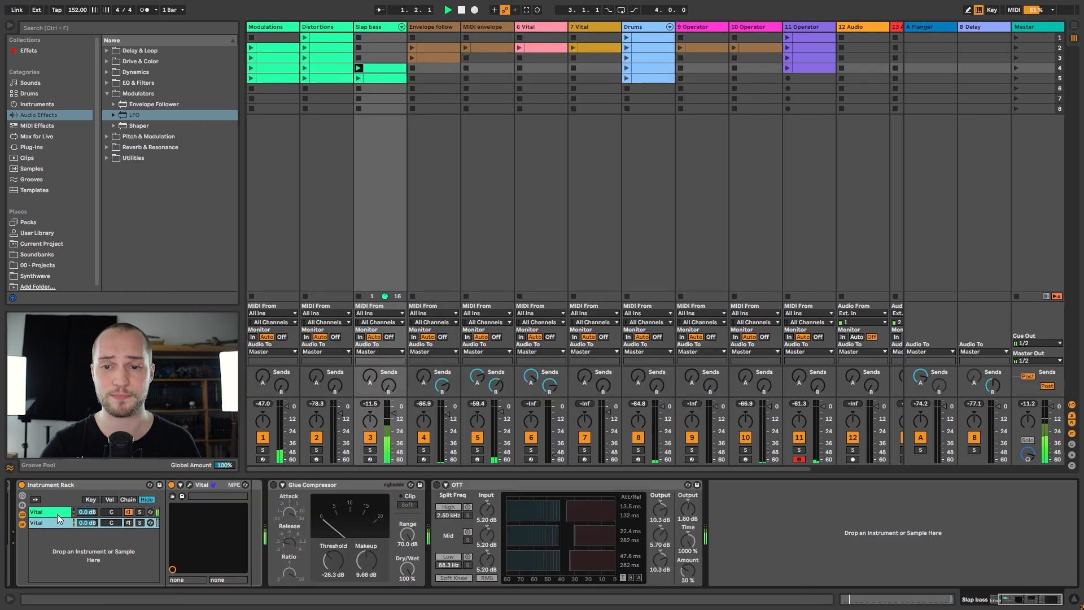
{"action": "left_click", "coordinate": [57, 514]}
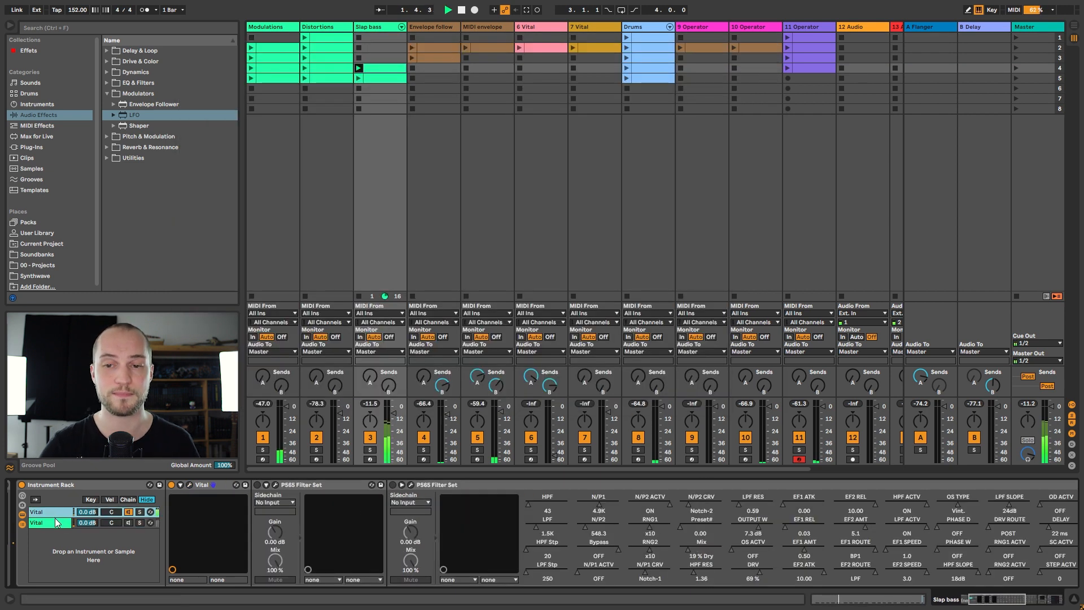
{"action": "left_click", "coordinate": [190, 485]}
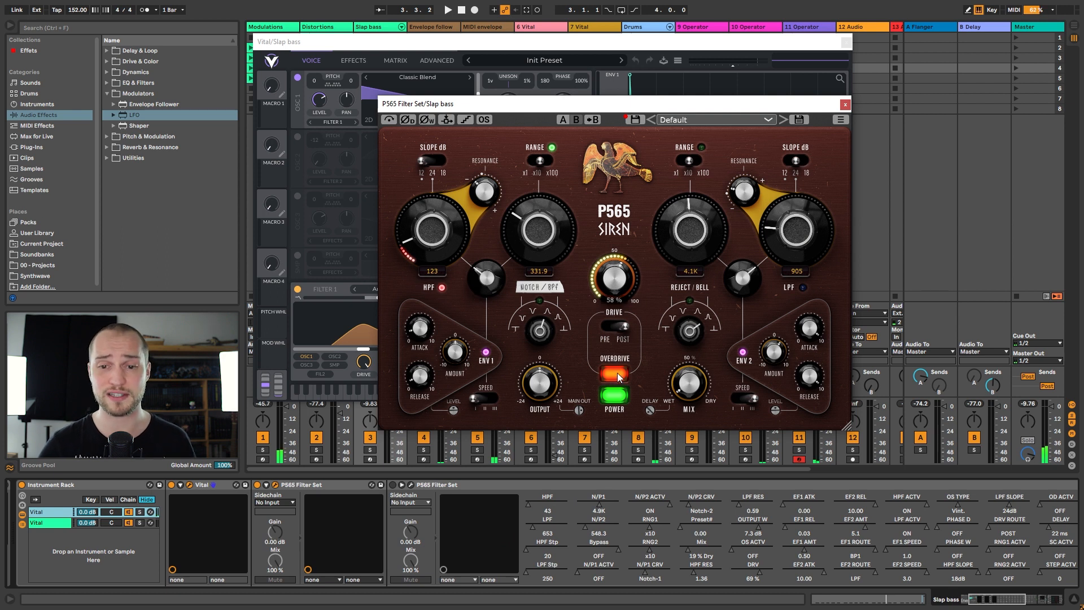
Step: Audition the first P565 filter on the Slap bass with its notch band, and open the second P565 instance
{"action": "key", "text": "space"}
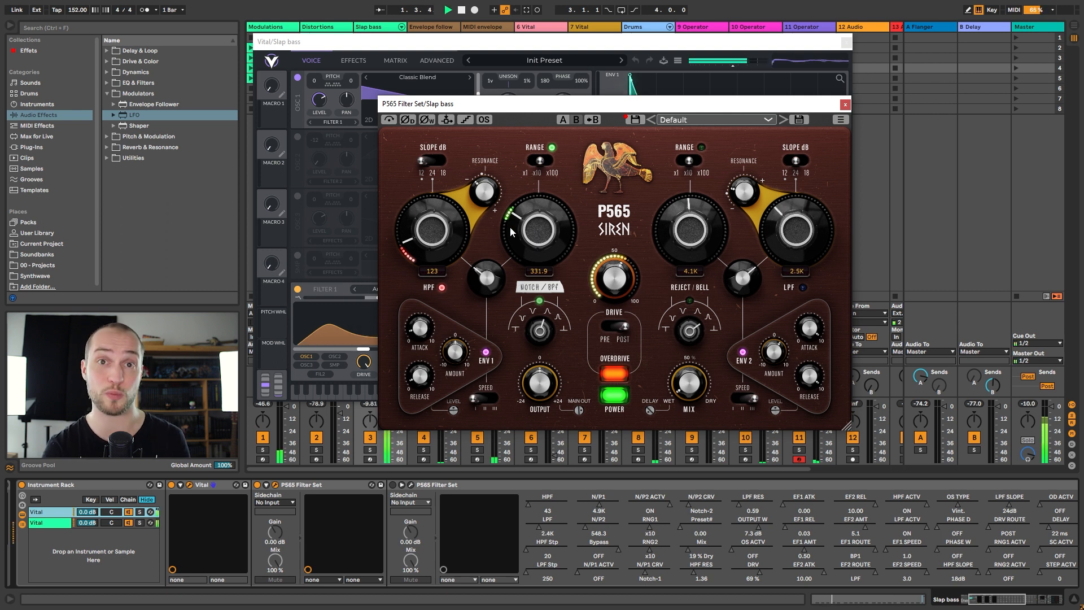
{"action": "left_click_drag", "start_coordinate": [511, 232], "coordinate": [539, 210]}
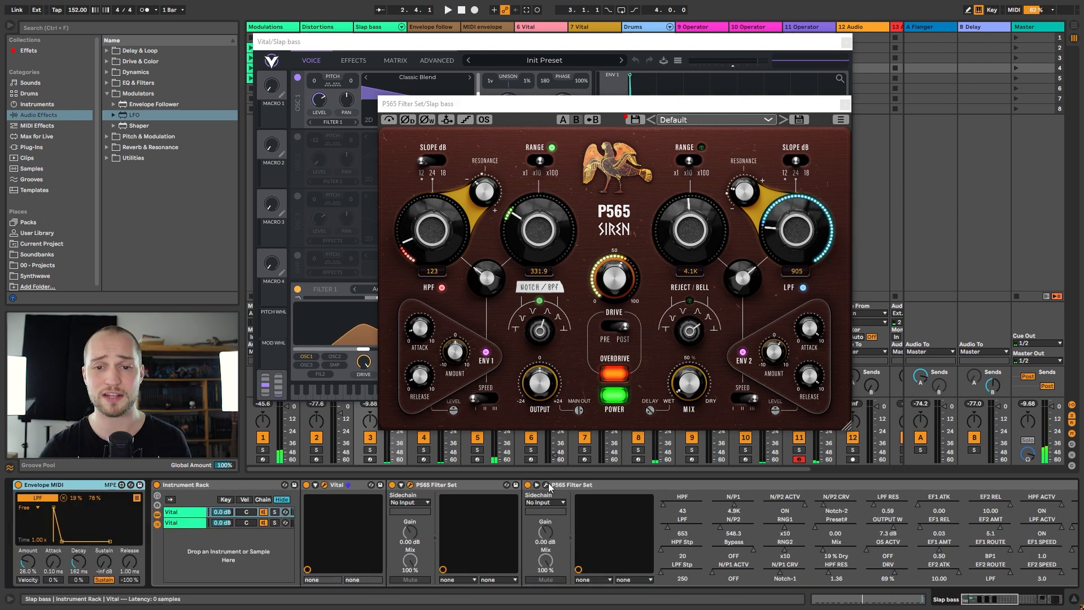
{"action": "left_click", "coordinate": [546, 485]}
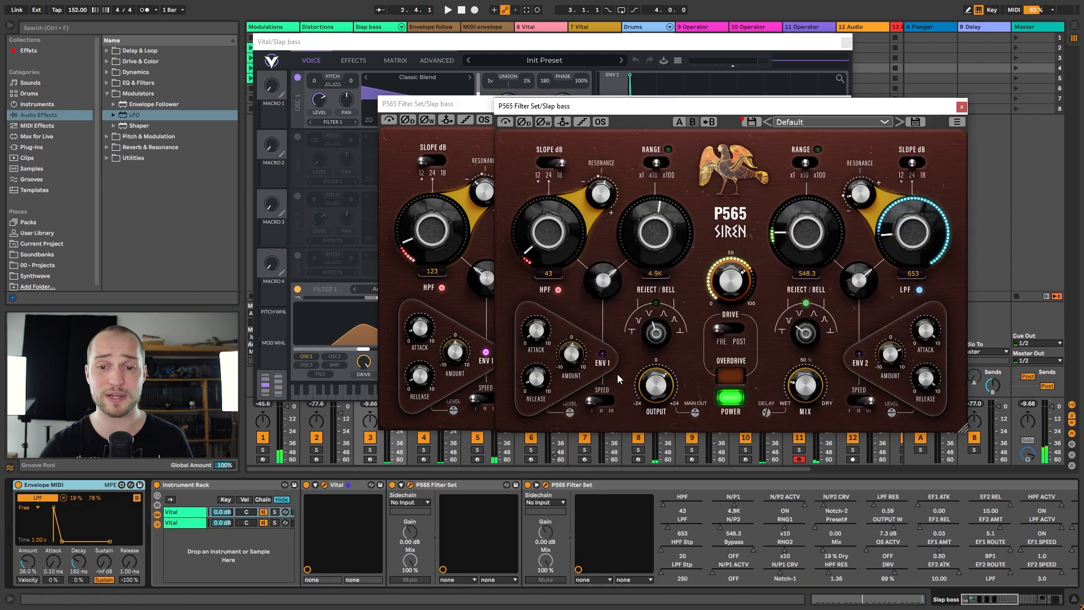
Step: Audition the second P565 with its low-pass filter off, and switch the filter back on during playback
{"action": "left_click", "coordinate": [919, 290]}
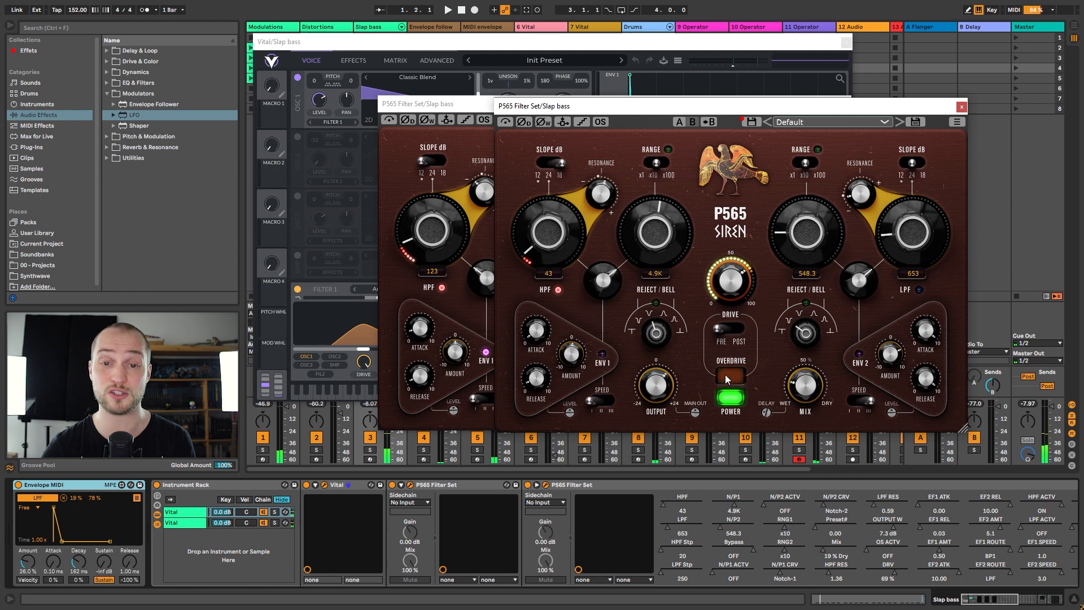
{"action": "key", "text": "space"}
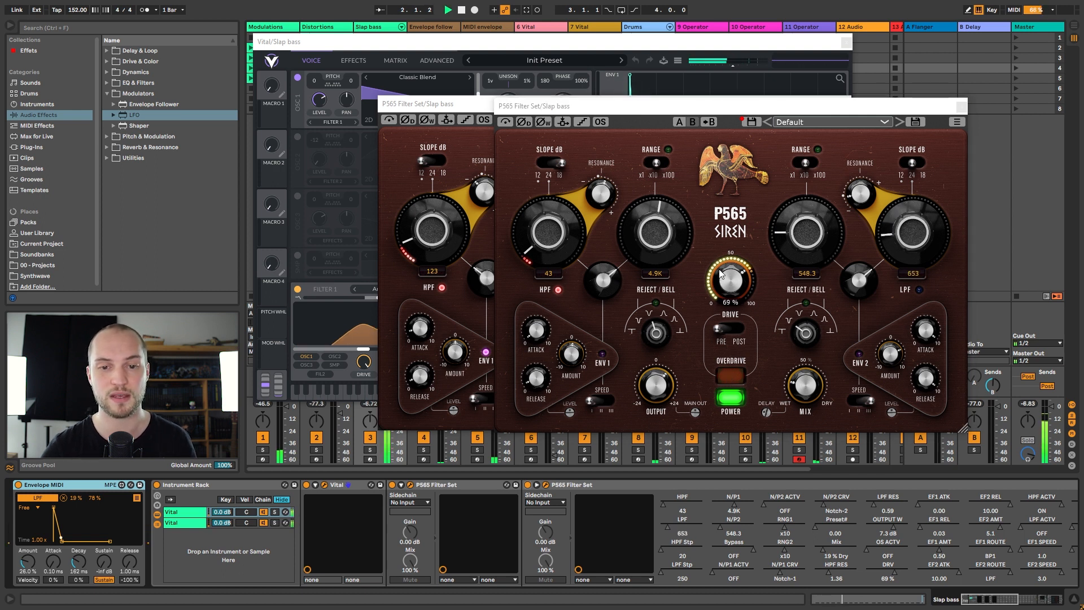
{"action": "left_click", "coordinate": [919, 290]}
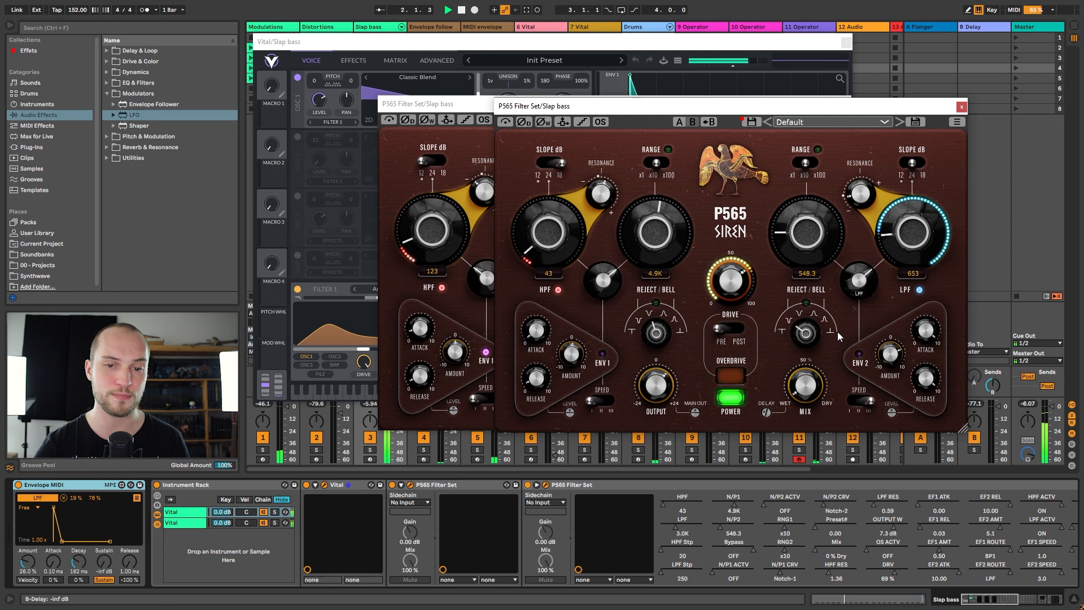
Step: Try the second P565's mix at 30% dry and a lower setting, and raise it to 38% dry during playback
{"action": "left_click_drag", "start_coordinate": [806, 381], "coordinate": [803, 354]}
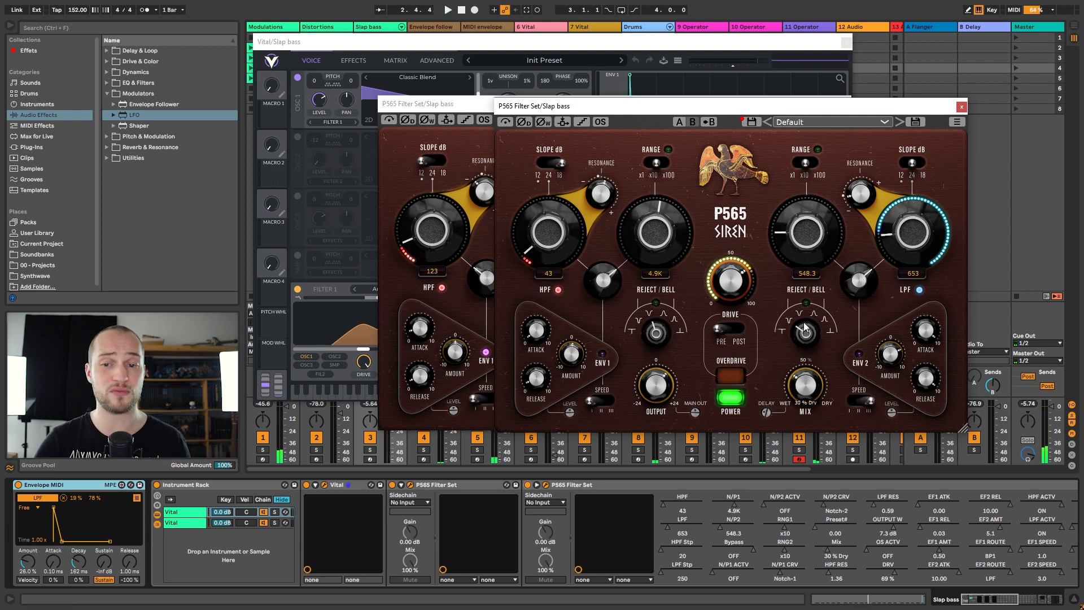
{"action": "left_click_drag", "start_coordinate": [804, 317], "coordinate": [795, 375]}
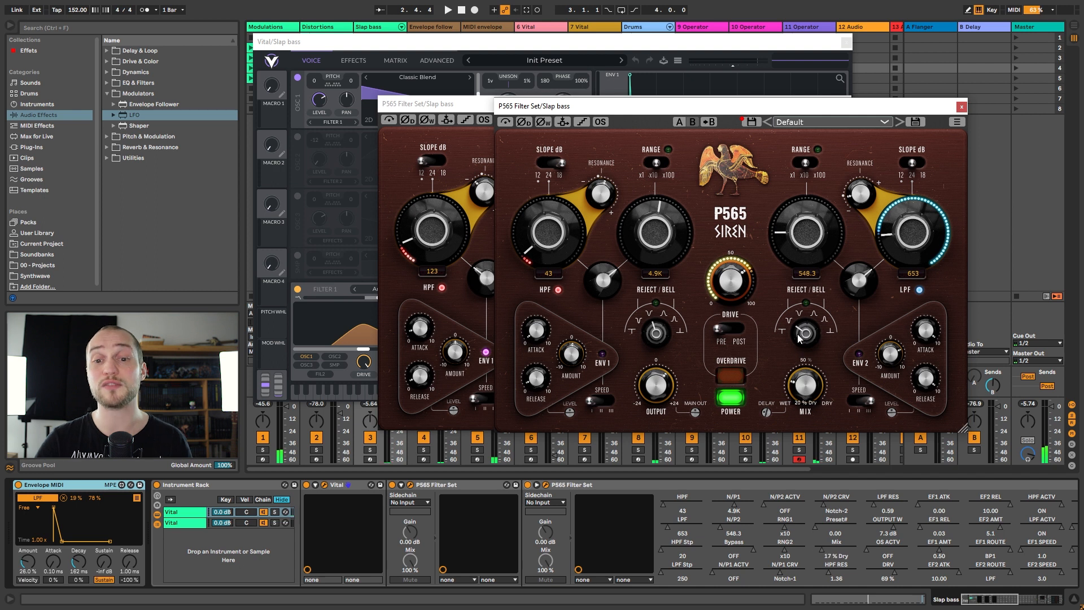
{"action": "key", "text": "space"}
{"action": "left_click_drag", "start_coordinate": [811, 397], "coordinate": [802, 352]}
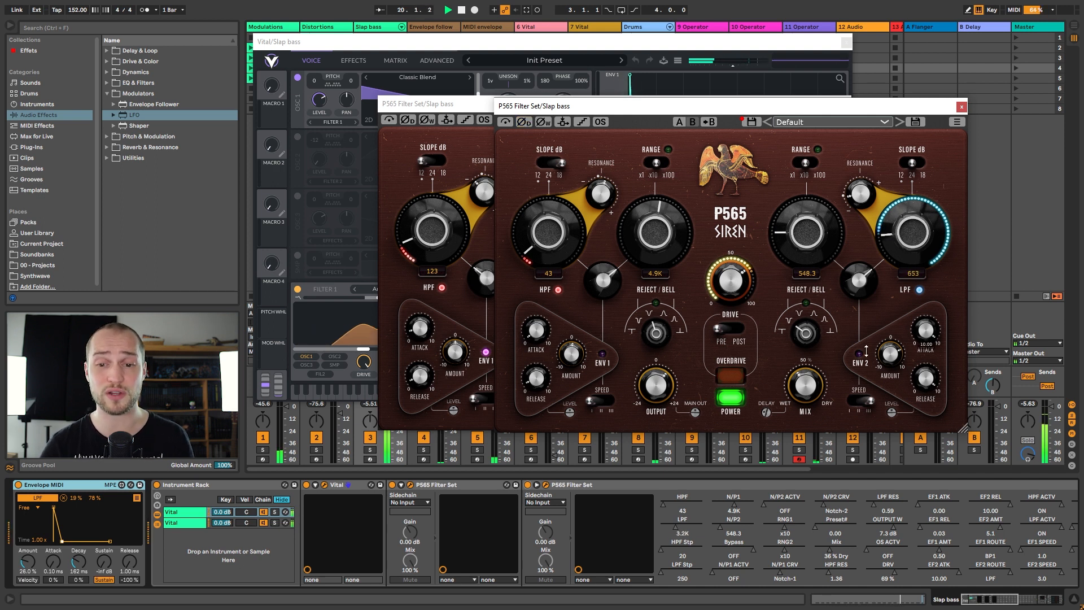
Step: Bring up the Slap bass Vital patch for the comparison without the filter plugin and move its window upward
{"action": "scroll", "coordinate": [653, 510], "scroll_direction": "right", "scroll_amount": 5}
{"action": "left_click", "coordinate": [587, 485]}
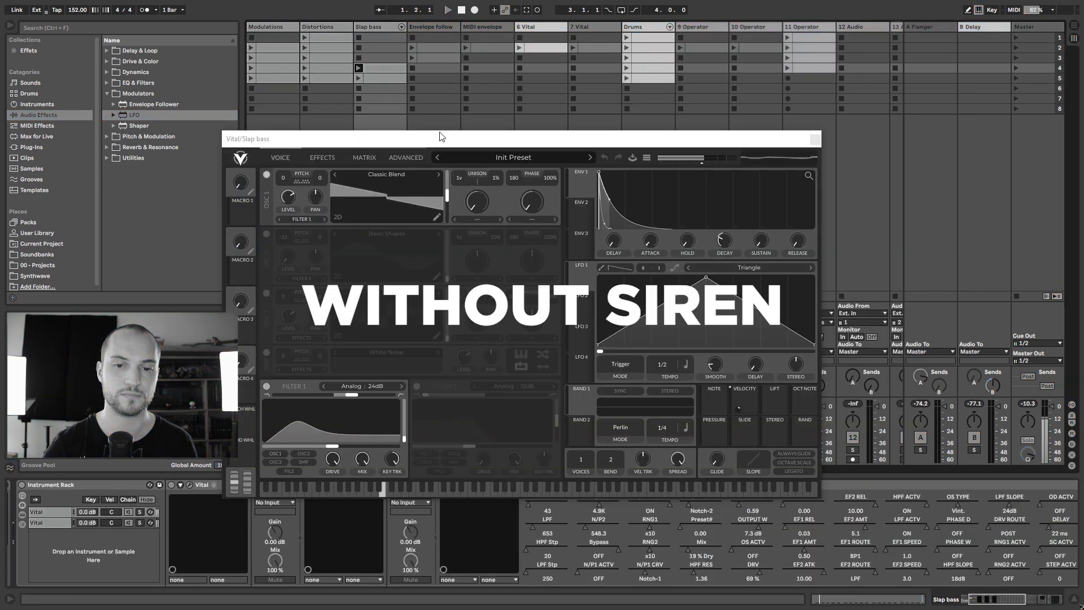
{"action": "left_click_drag", "start_coordinate": [437, 136], "coordinate": [464, 56]}
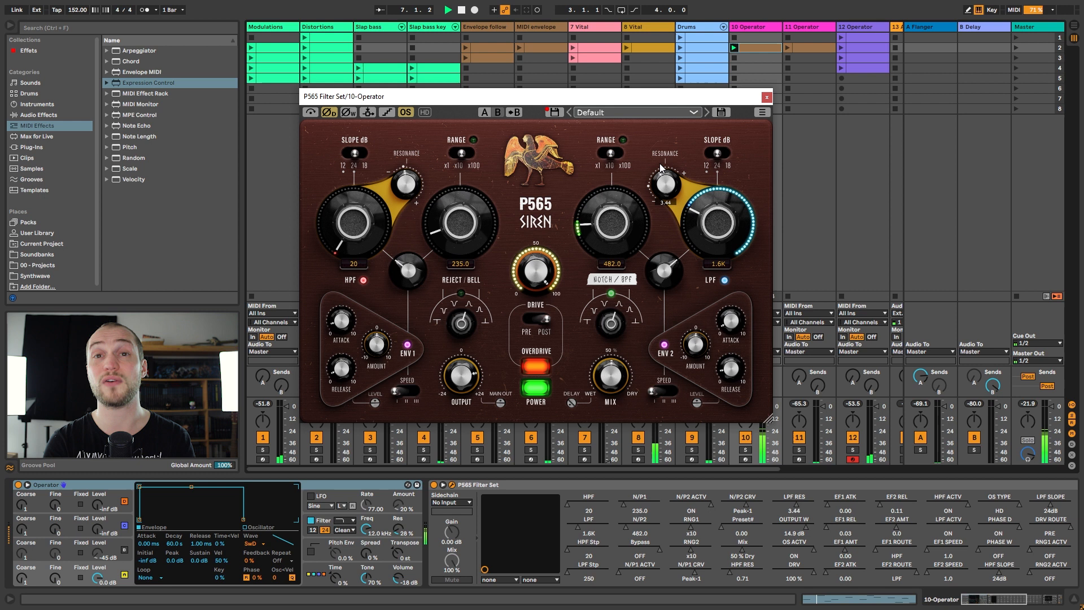
Step: Insert the Expression Control MIDI effect before Operator on the 10-Operator track
{"action": "left_click_drag", "start_coordinate": [578, 102], "coordinate": [628, 106]}
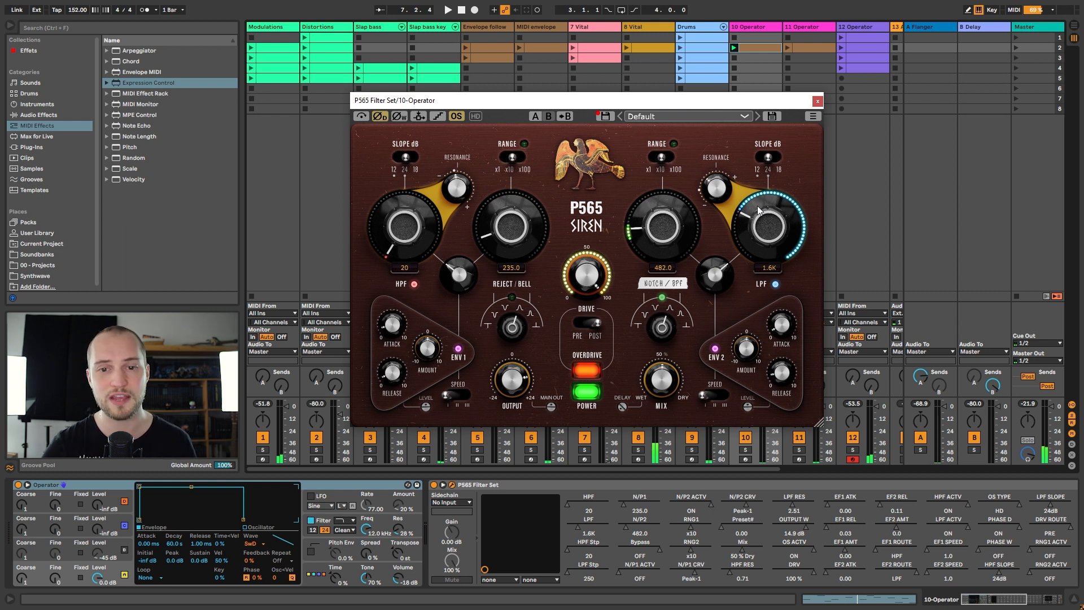
{"action": "left_click", "coordinate": [150, 89]}
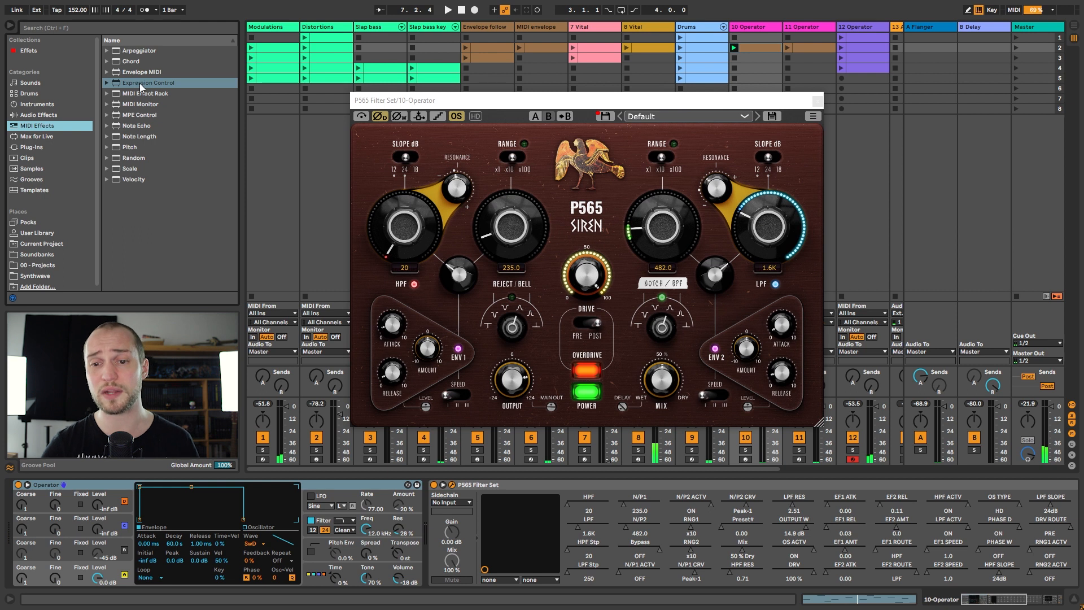
{"action": "left_click_drag", "start_coordinate": [149, 89], "coordinate": [20, 503]}
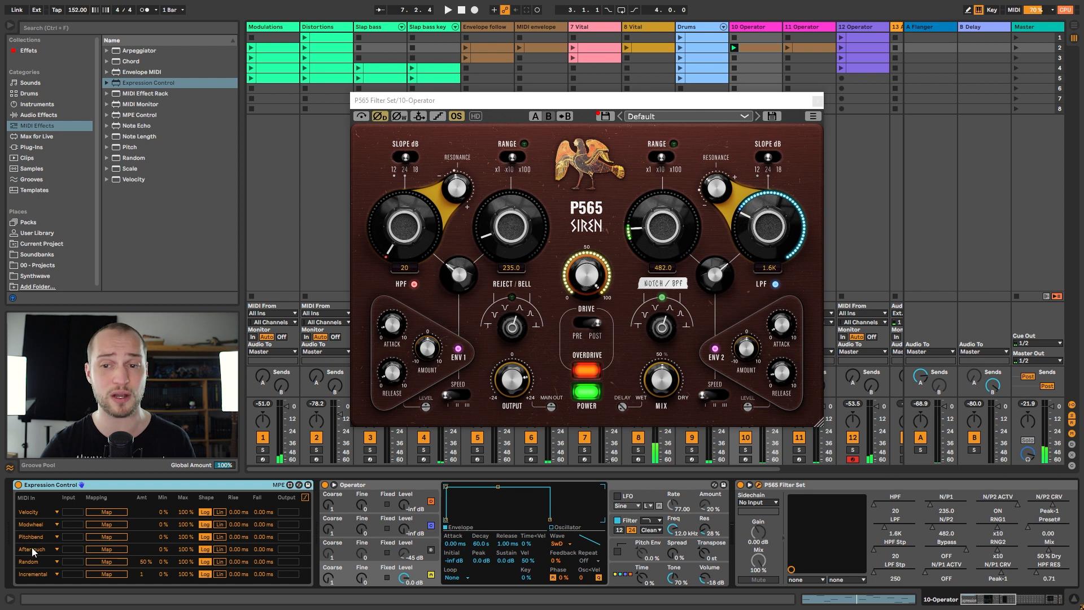
Step: Set Expression Control's first source to Keytrack, map it to the plugin's LPF frequency and limit its maximum to 50%
{"action": "left_click", "coordinate": [44, 513]}
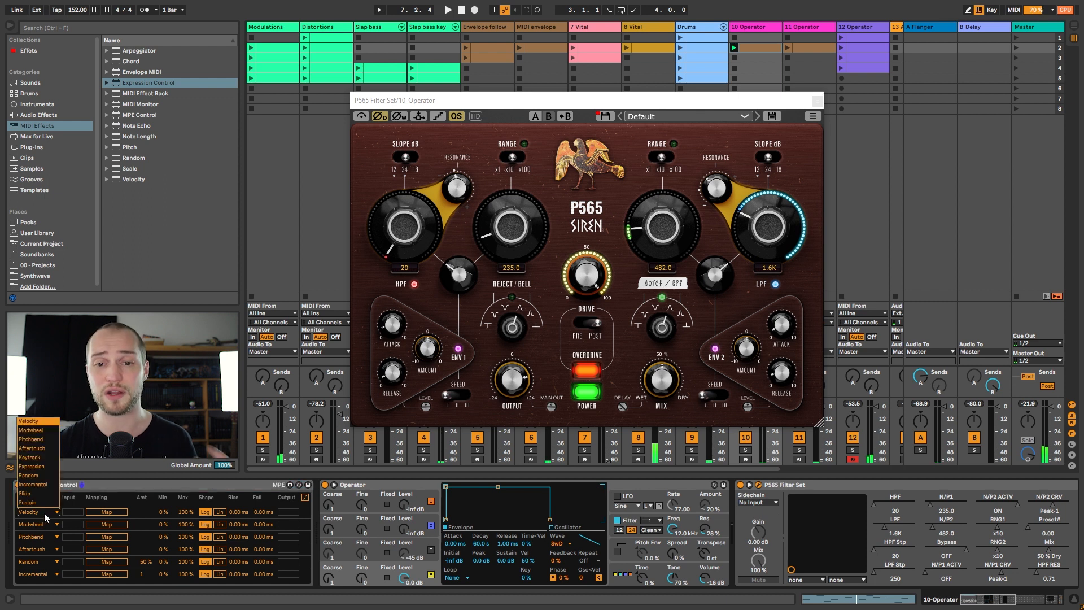
{"action": "left_click", "coordinate": [32, 456]}
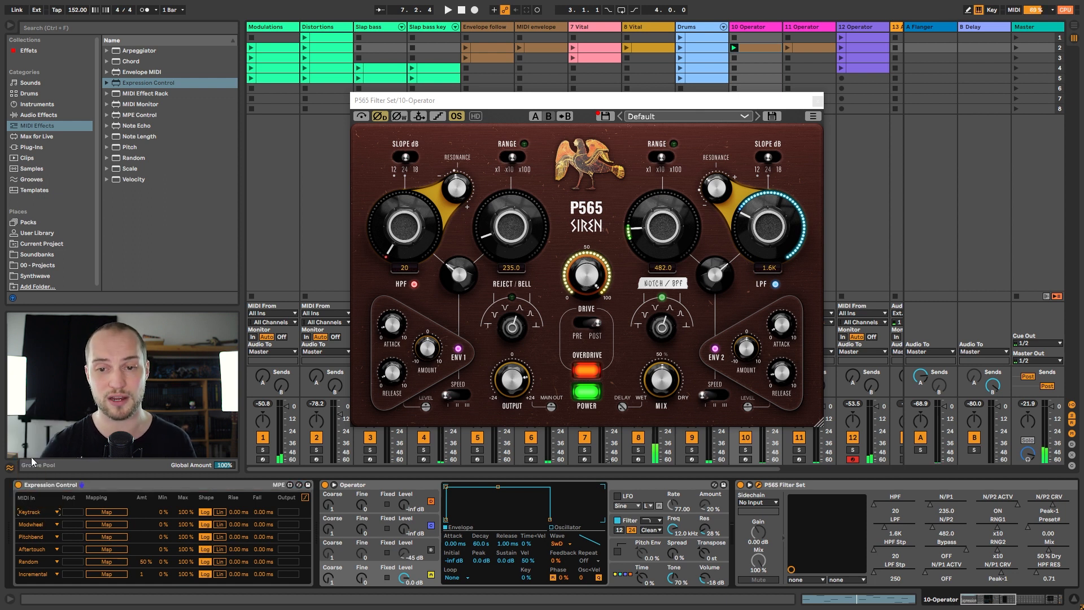
{"action": "left_click", "coordinate": [895, 520]}
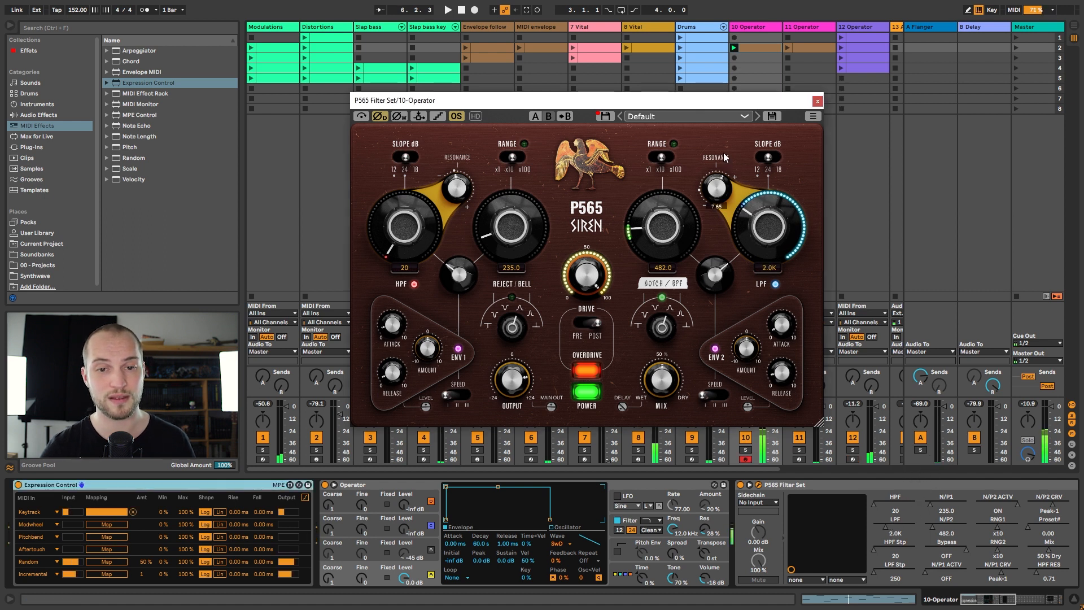
{"action": "left_click_drag", "start_coordinate": [186, 512], "coordinate": [186, 540]}
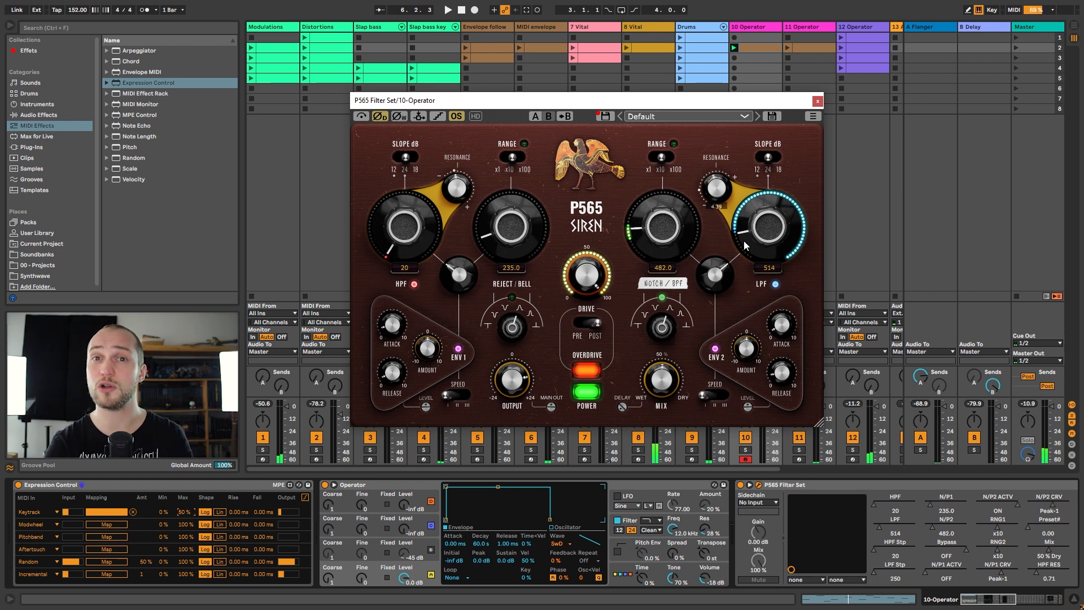
Step: Insert Pitch MIDI effects before and after Expression Control on the 10-Operator track and set them to -24 st and +24 st
{"action": "left_click", "coordinate": [55, 130]}
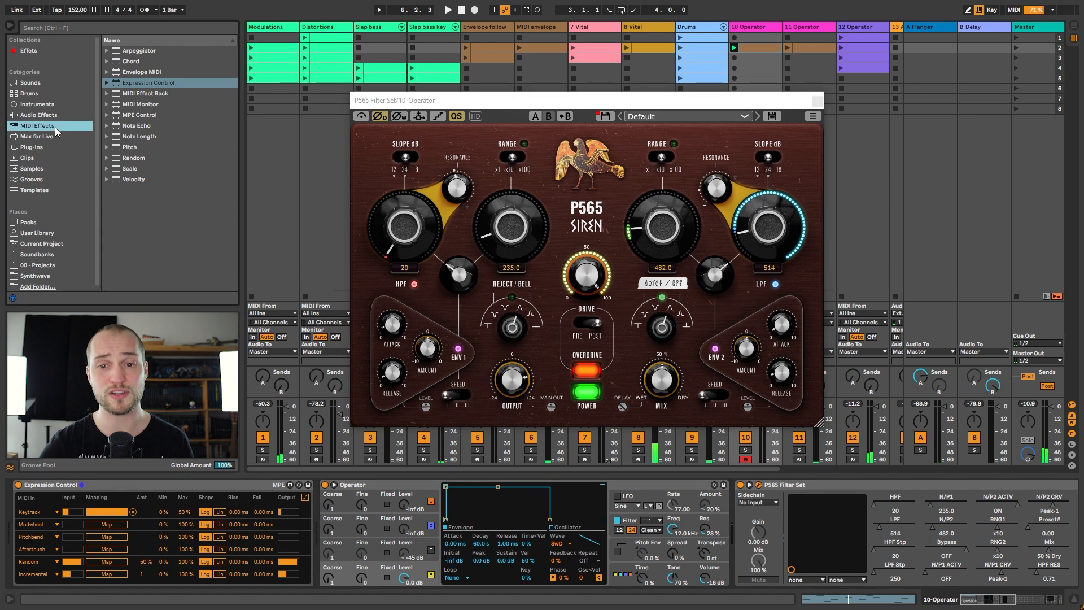
{"action": "left_click_drag", "start_coordinate": [133, 147], "coordinate": [314, 519]}
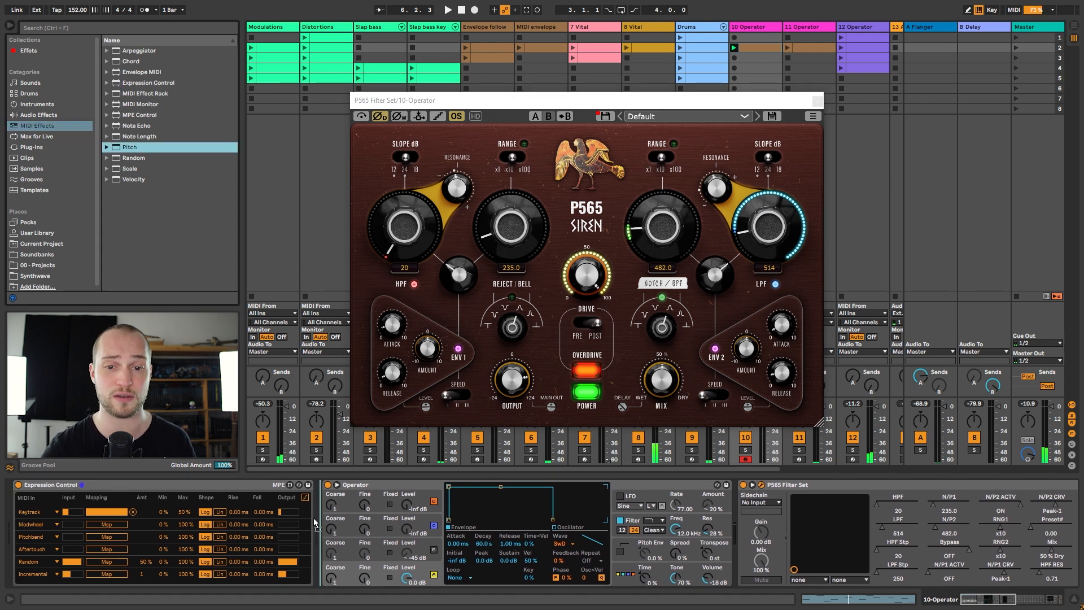
{"action": "left_click_drag", "start_coordinate": [35, 518], "coordinate": [35, 533]}
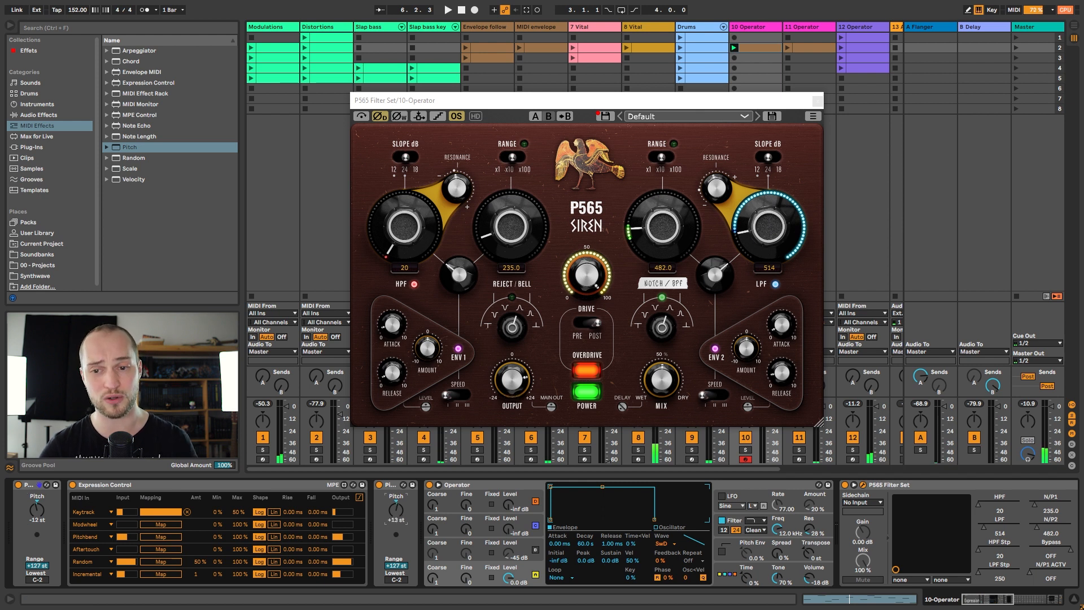
{"action": "left_click_drag", "start_coordinate": [398, 511], "coordinate": [398, 514]}
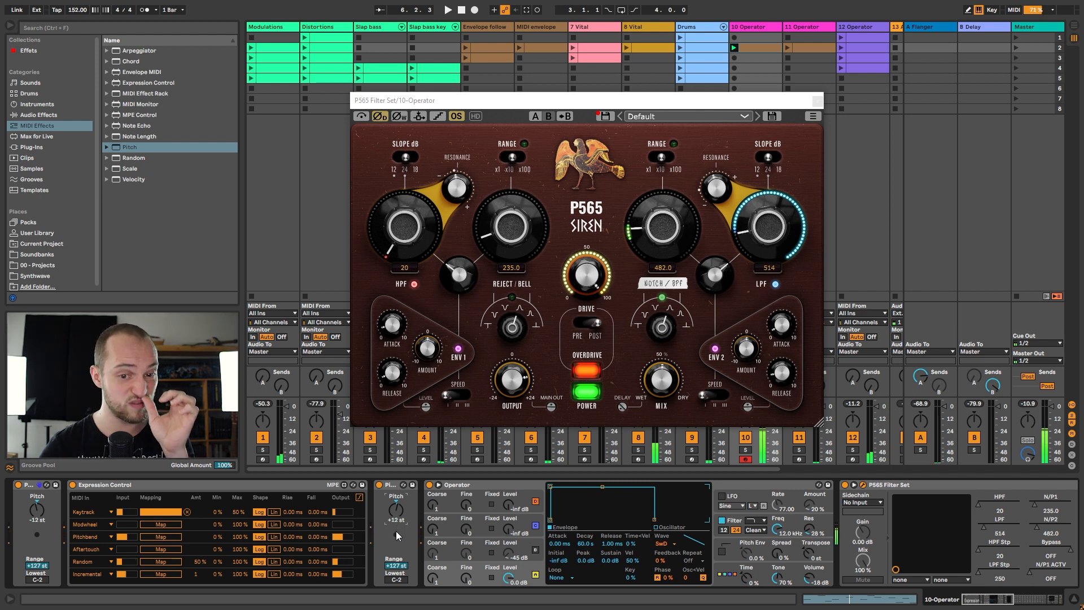
{"action": "left_click", "coordinate": [36, 510]}
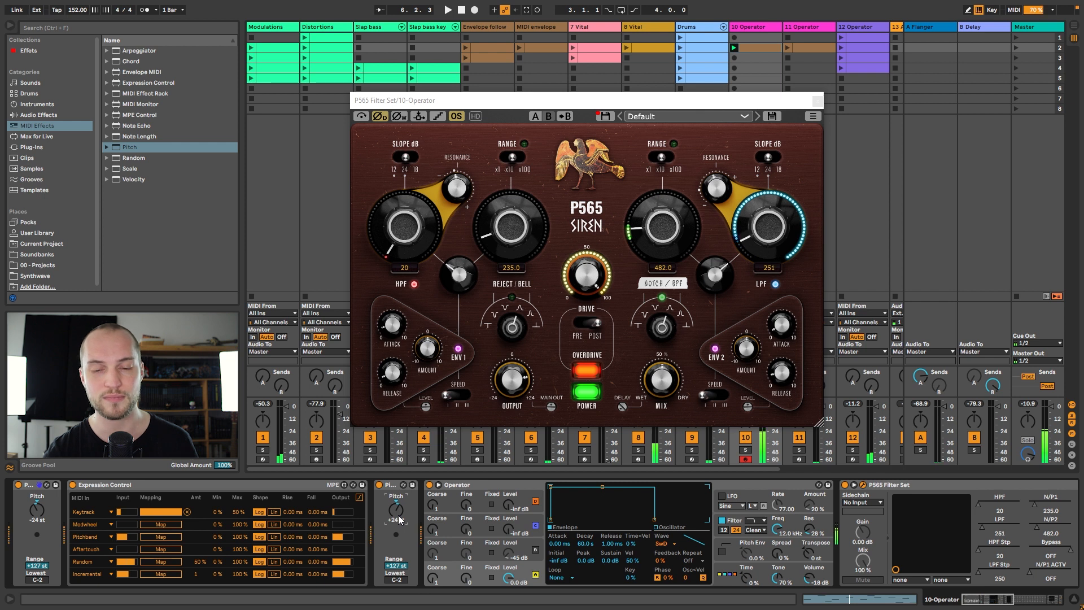
Step: Group both Pitch effects and Expression Control into a MIDI Effect Rack
{"action": "left_click", "coordinate": [393, 486]}
{"action": "left_click", "coordinate": [35, 486], "text": "shift"}
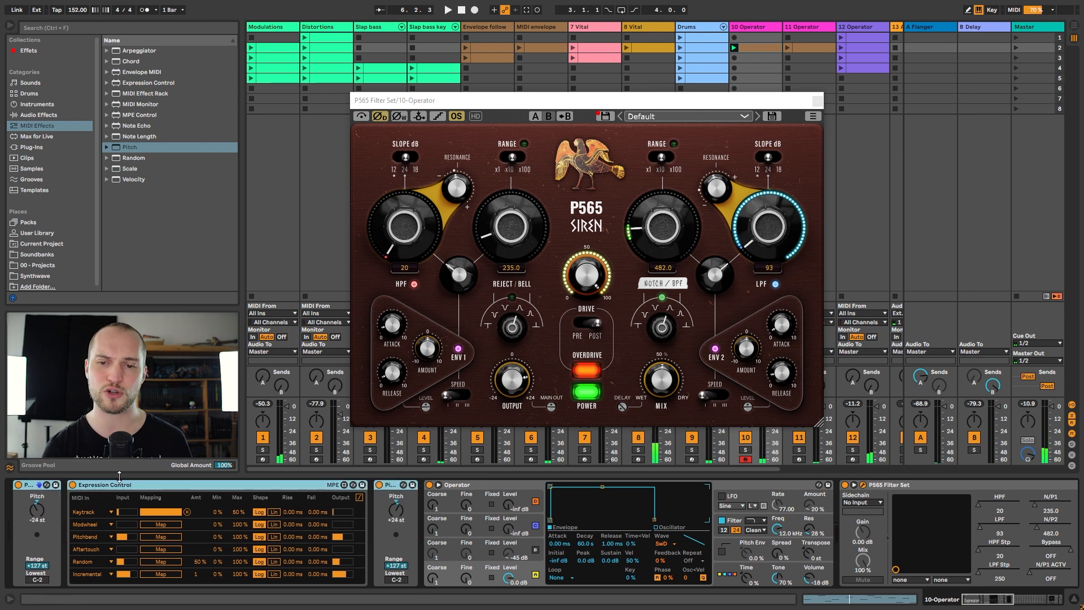
{"action": "key", "text": "ctrl+g"}
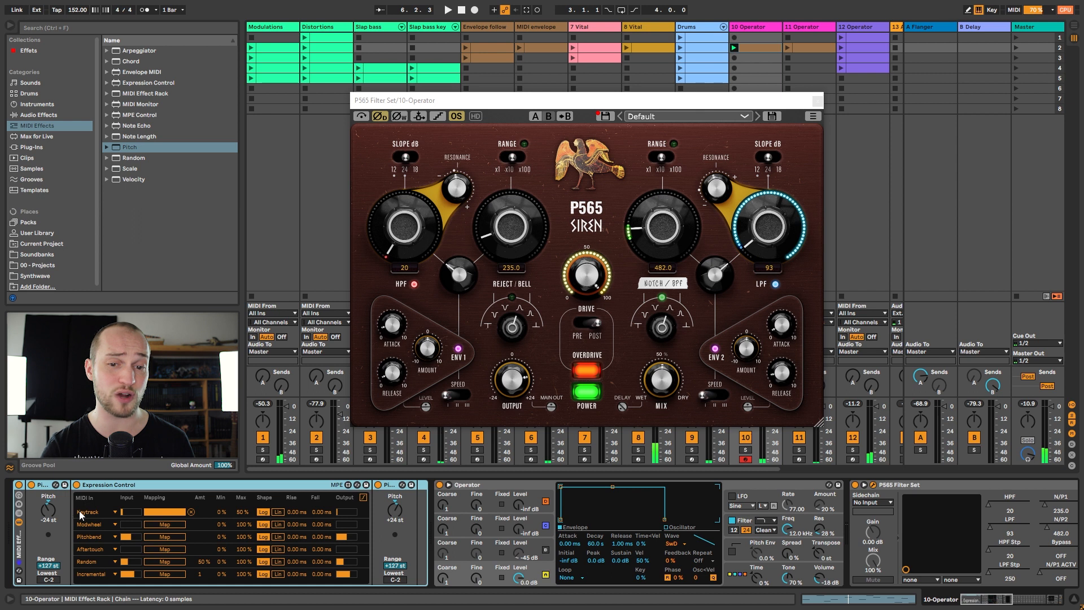
Step: Show the rack's macros and map the pitch amounts of both Pitch effects to Macro 1
{"action": "left_click", "coordinate": [19, 495]}
{"action": "left_click", "coordinate": [61, 485]}
{"action": "left_click", "coordinate": [110, 511]}
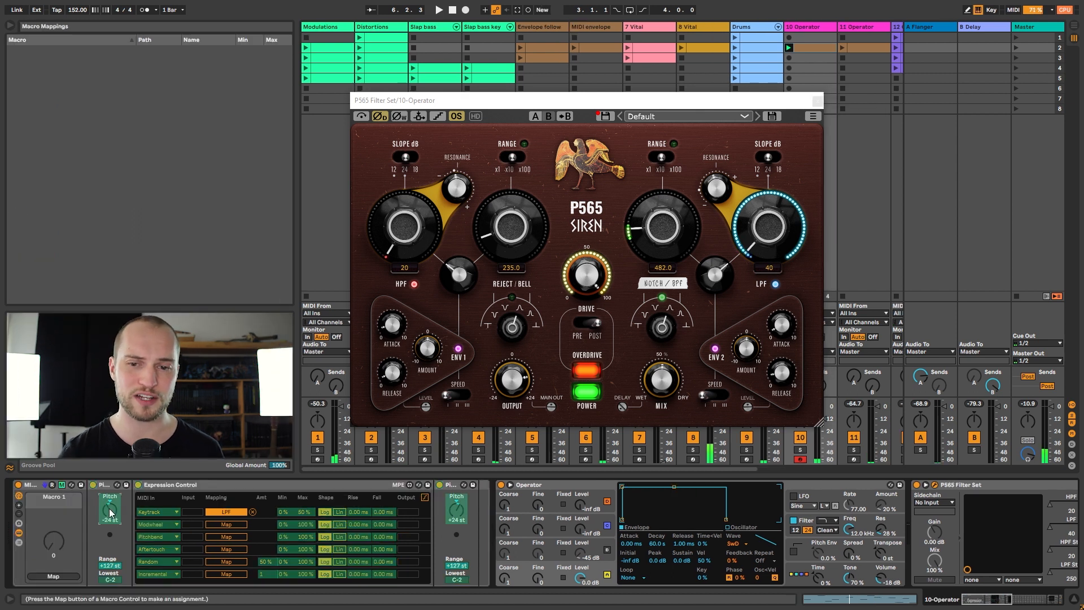
{"action": "left_click", "coordinate": [53, 576]}
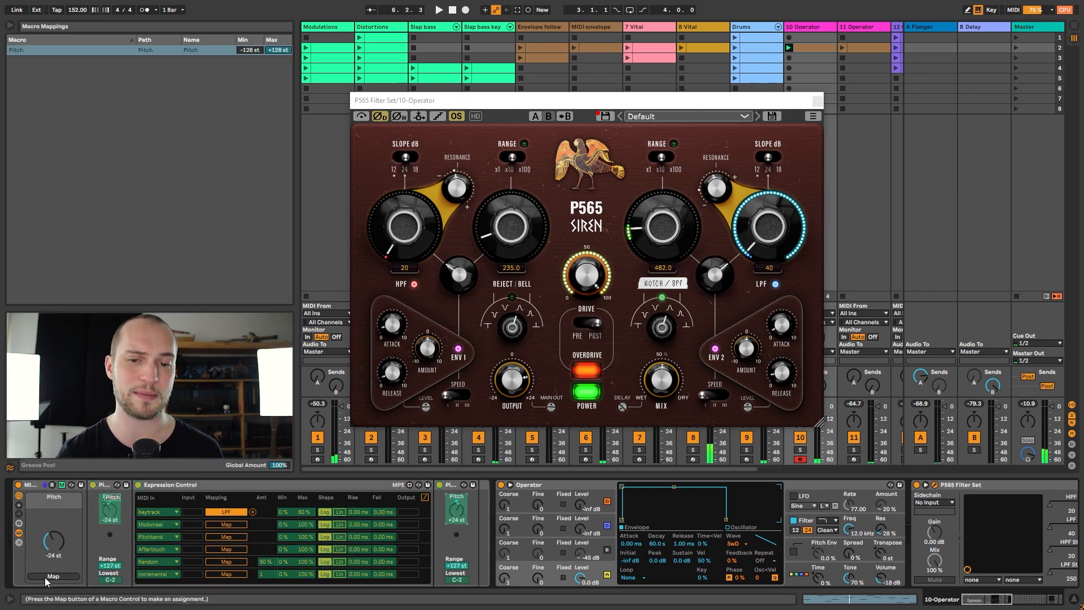
{"action": "left_click", "coordinate": [48, 577]}
Step: Limit the macro's first Pitch mapping to -24 to 12 st, set the second mapping's minimum to 24 st and adjust its maximum
{"action": "left_click", "coordinate": [247, 51]}
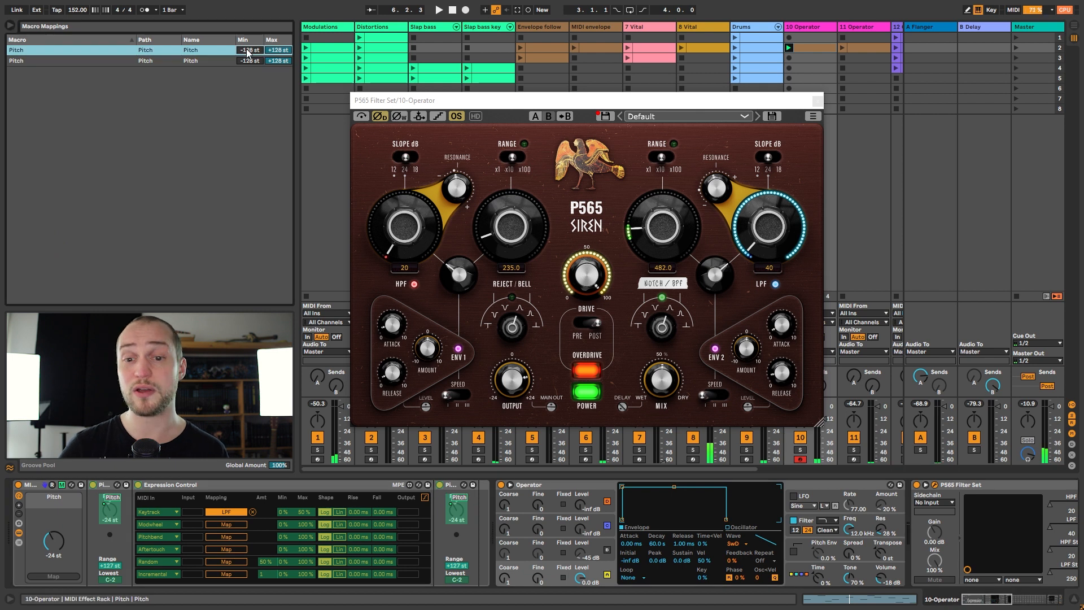
{"action": "type", "text": "-24"}
{"action": "key", "text": "Return"}
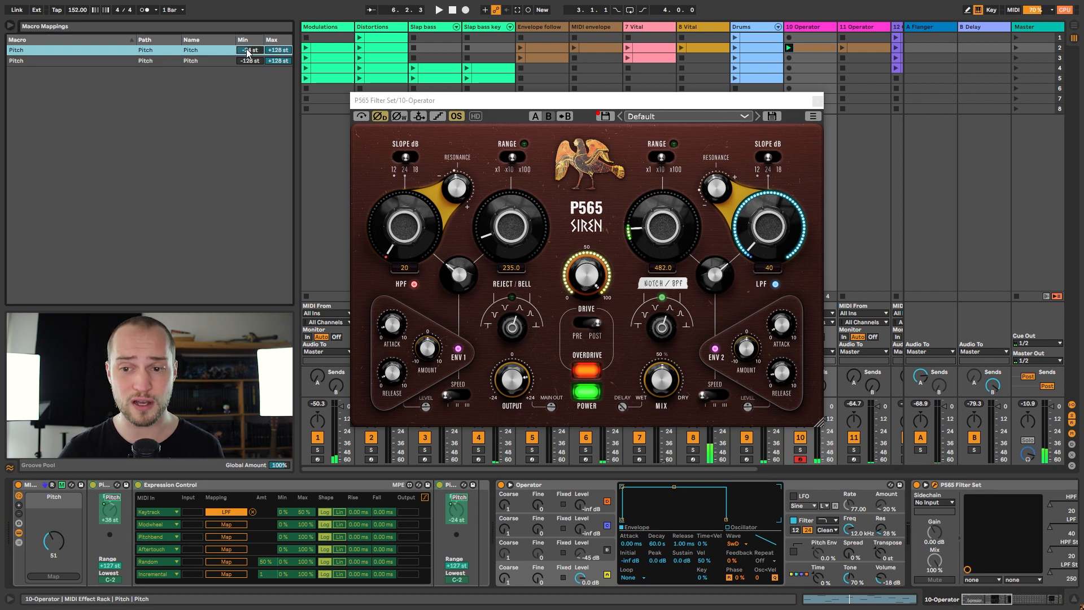
{"action": "left_click", "coordinate": [278, 49]}
{"action": "type", "text": "12"}
{"action": "key", "text": "Return"}
{"action": "left_click", "coordinate": [247, 61]}
{"action": "type", "text": "24"}
{"action": "key", "text": "Return"}
{"action": "left_click", "coordinate": [279, 61]}
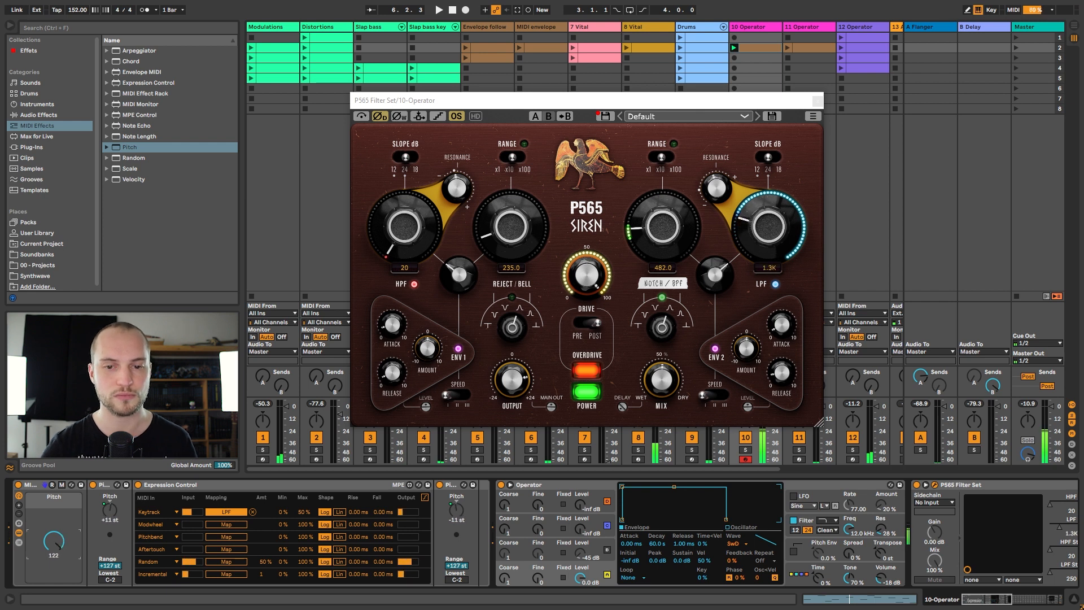
Step: Arm the Slap bass keytrack track and raise its Instrument Rack's Pitch macro during playback
{"action": "left_click", "coordinate": [419, 466]}
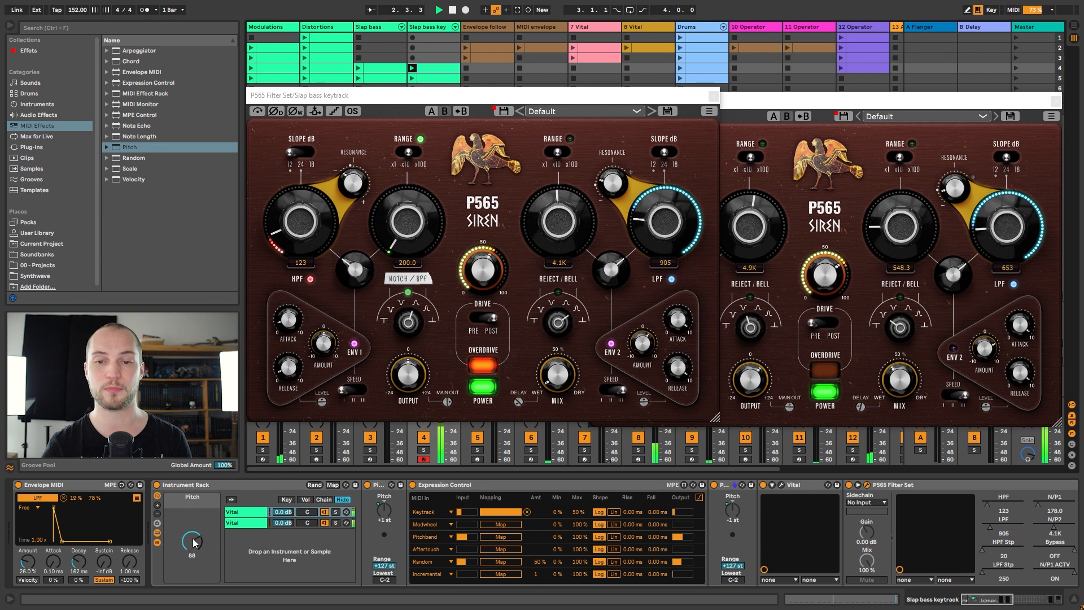
{"action": "left_click_drag", "start_coordinate": [193, 542], "coordinate": [193, 519]}
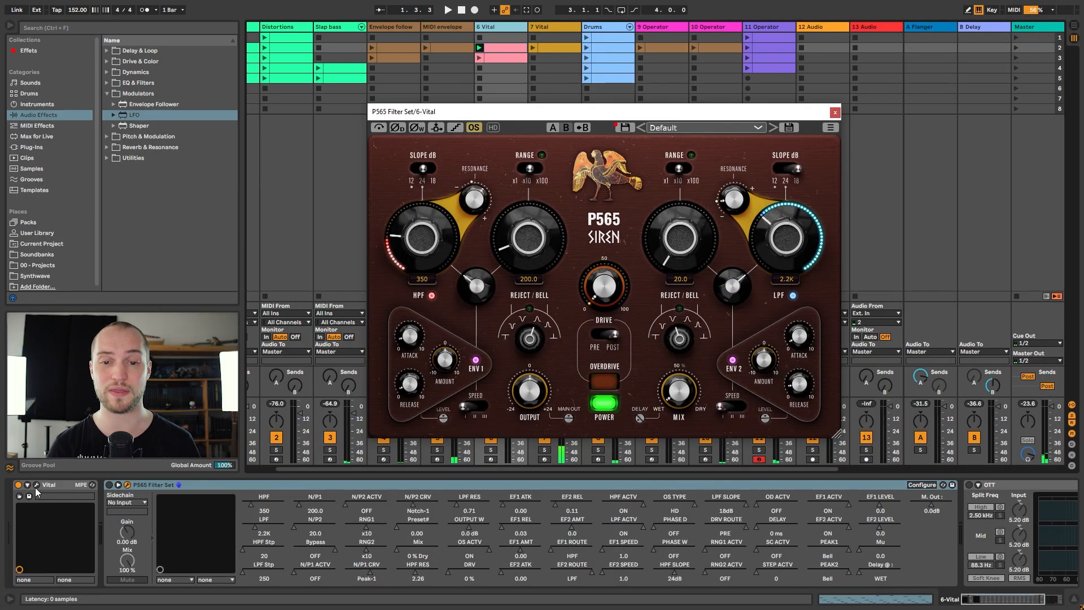
Step: Bring up the Vital patch on the 6-Vital track, reposition its window and play the clip through the P565
{"action": "left_click", "coordinate": [35, 486]}
{"action": "left_click_drag", "start_coordinate": [645, 144], "coordinate": [575, 125]}
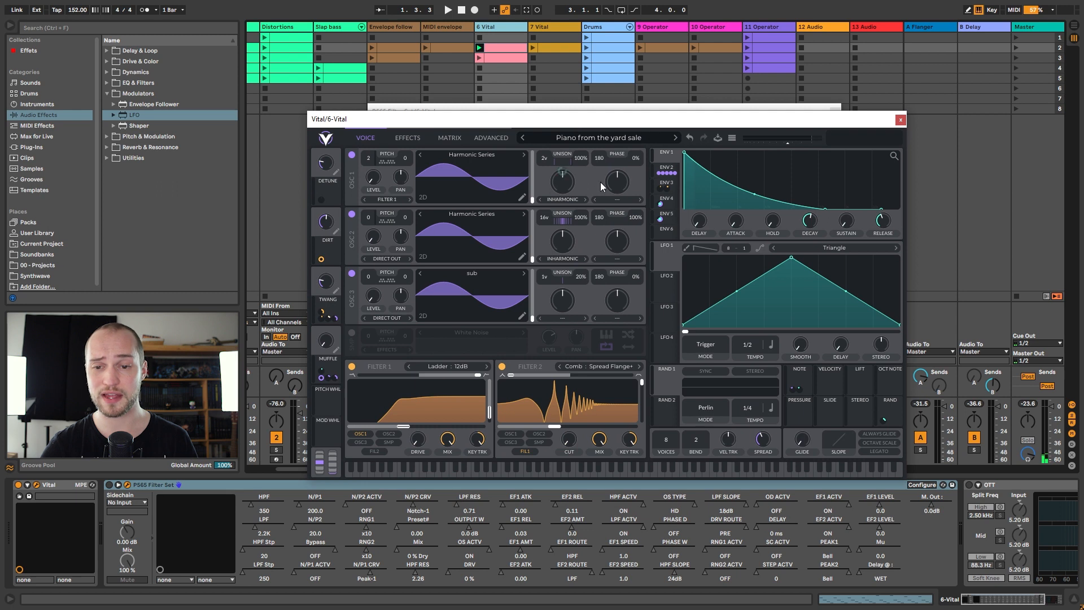
{"action": "key", "text": "space"}
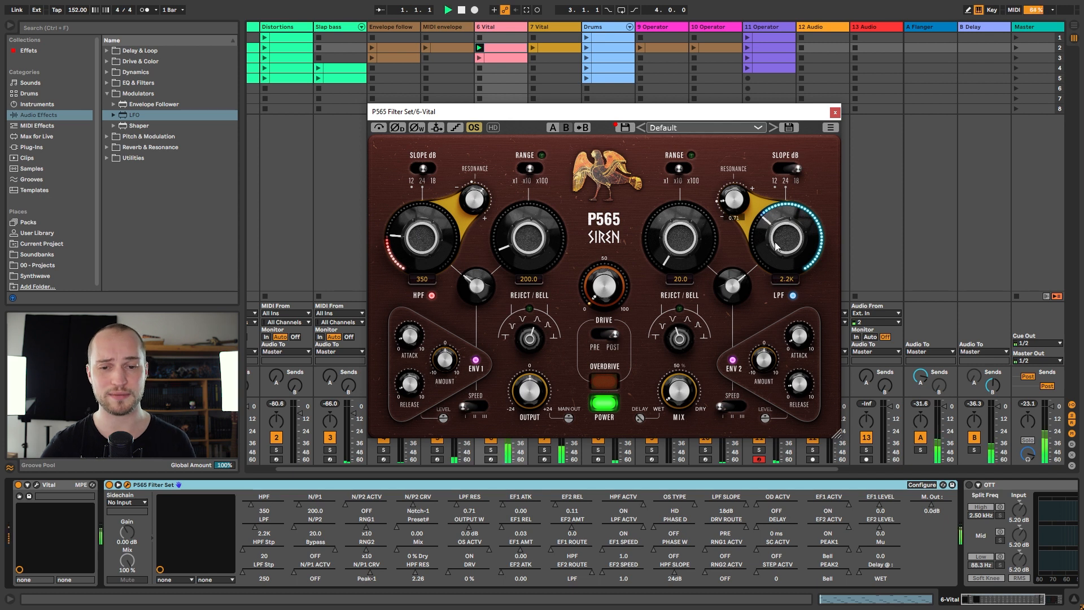
{"action": "key", "text": "space"}
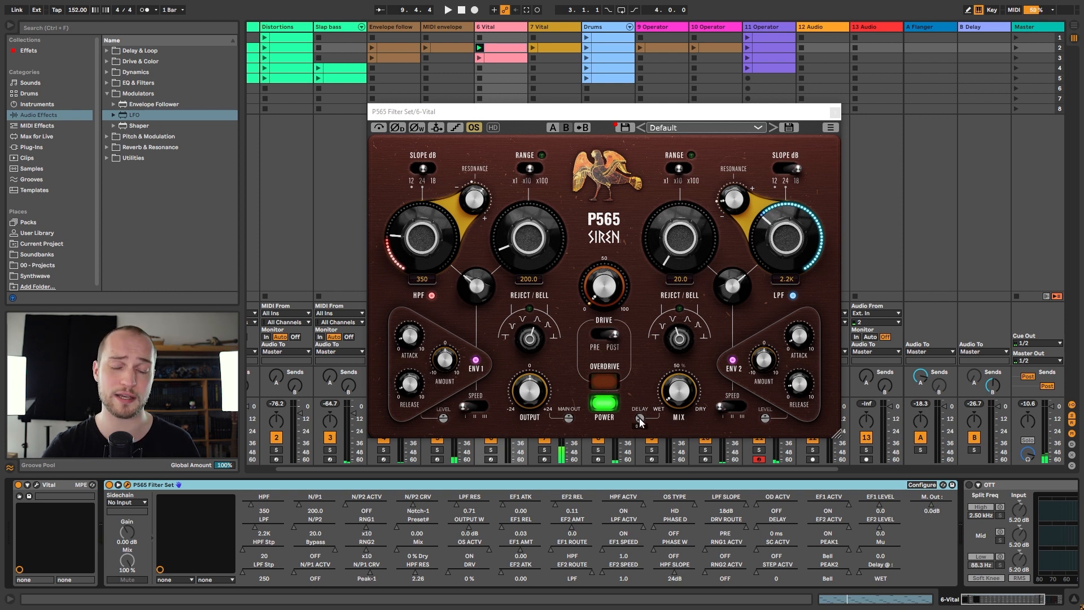
Step: Try the P565's Delay control by hand during playback on the 6-Vital track and check its mix setting
{"action": "key", "text": "space"}
{"action": "left_click_drag", "start_coordinate": [640, 418], "coordinate": [640, 414]}
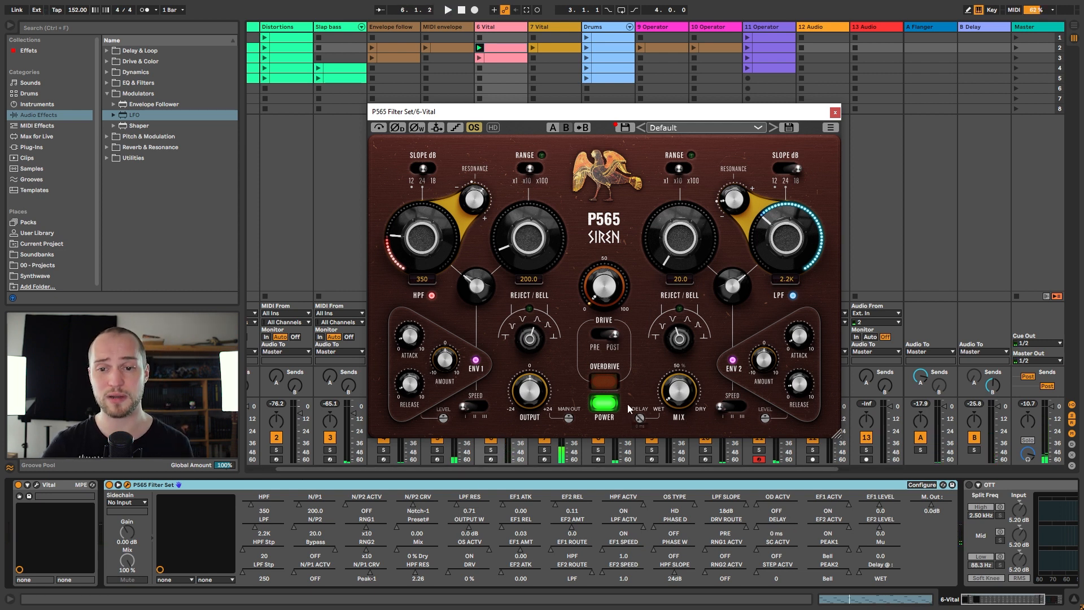
{"action": "mouse_move", "coordinate": [682, 388]}
Step: Insert an LFO before the P565 on the 6-Vital track, map it to the plugin's Delay and start playback
{"action": "left_click_drag", "start_coordinate": [115, 116], "coordinate": [110, 514]}
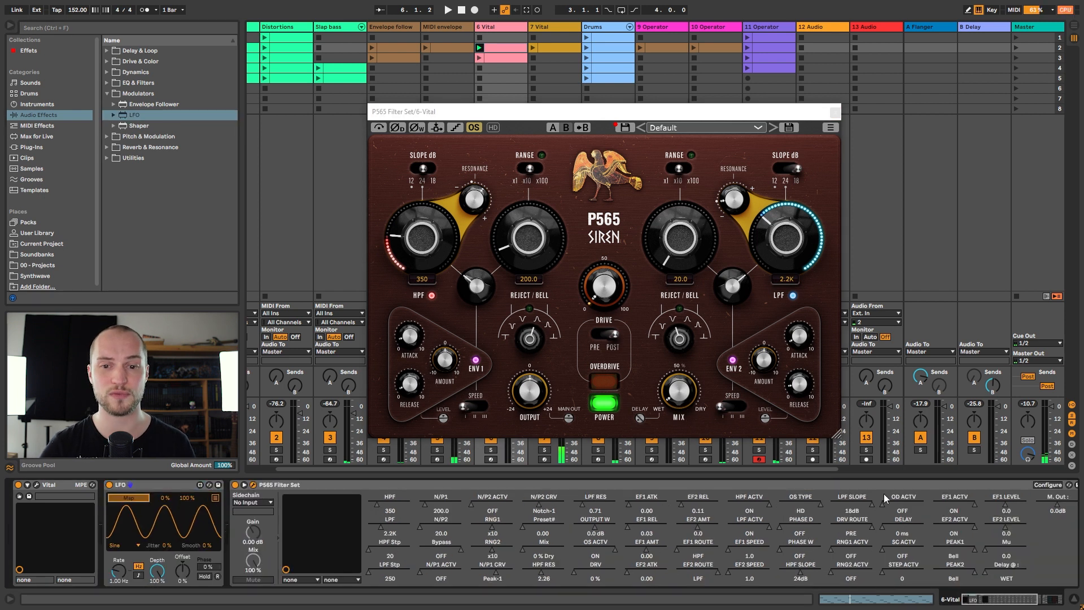
{"action": "left_click", "coordinate": [904, 525]}
{"action": "key", "text": "space"}
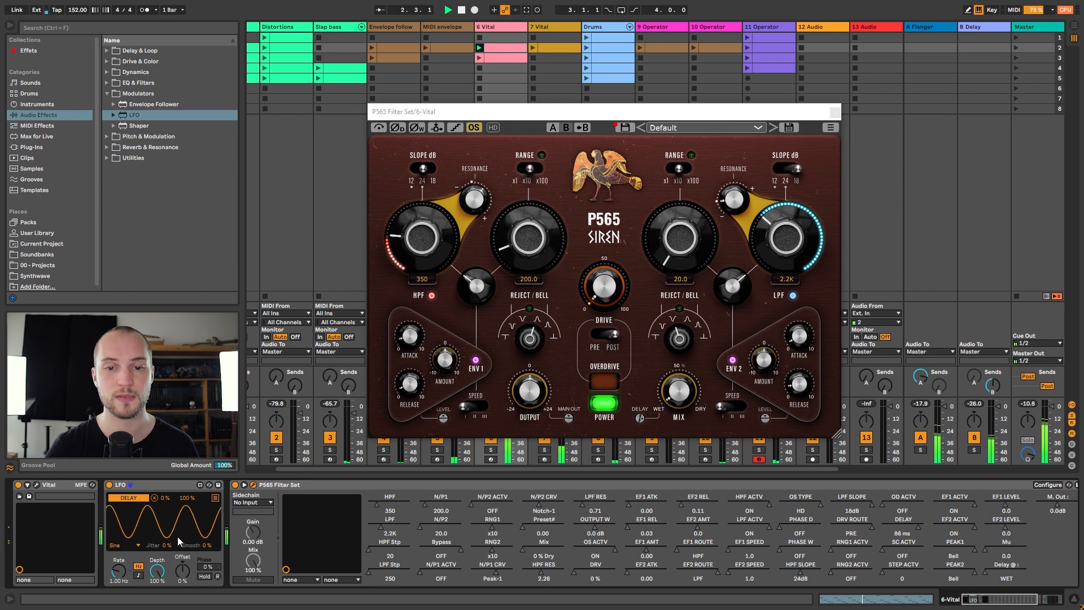
Step: Try LFO delay modulation at 0.07 Hz with 18.7% depth and at 40 Hz with up to 100% depth
{"action": "left_click_drag", "start_coordinate": [157, 571], "coordinate": [157, 598]}
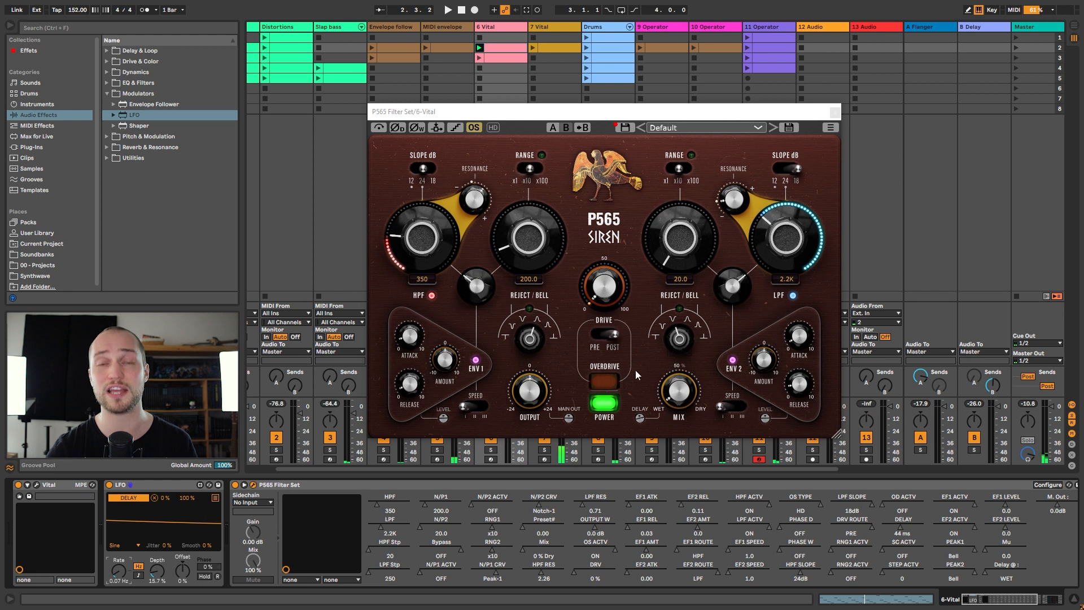
{"action": "key", "text": "space"}
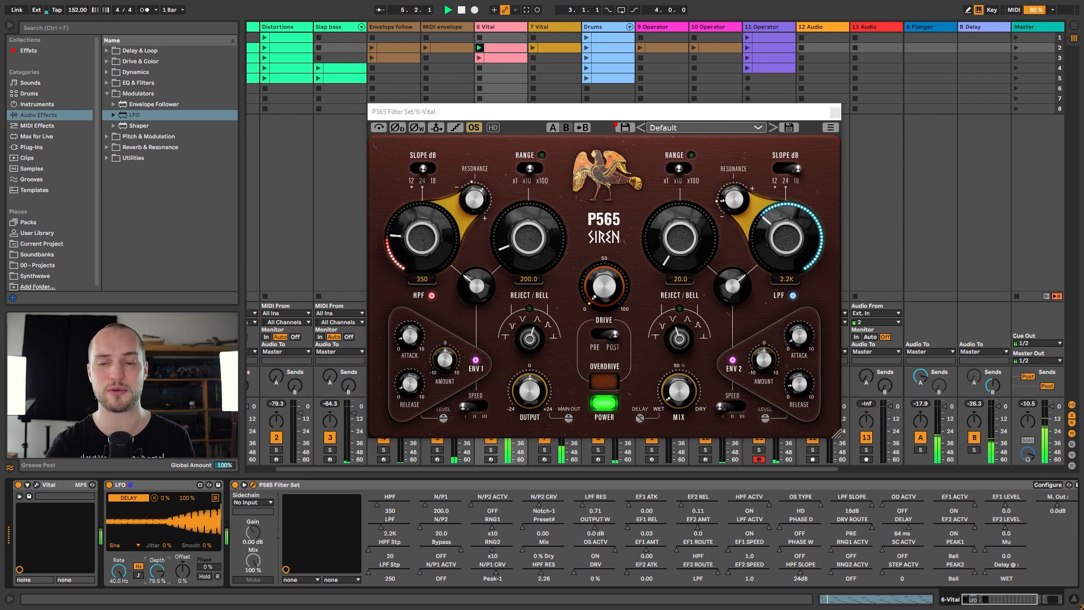
{"action": "left_click_drag", "start_coordinate": [157, 571], "coordinate": [150, 574]}
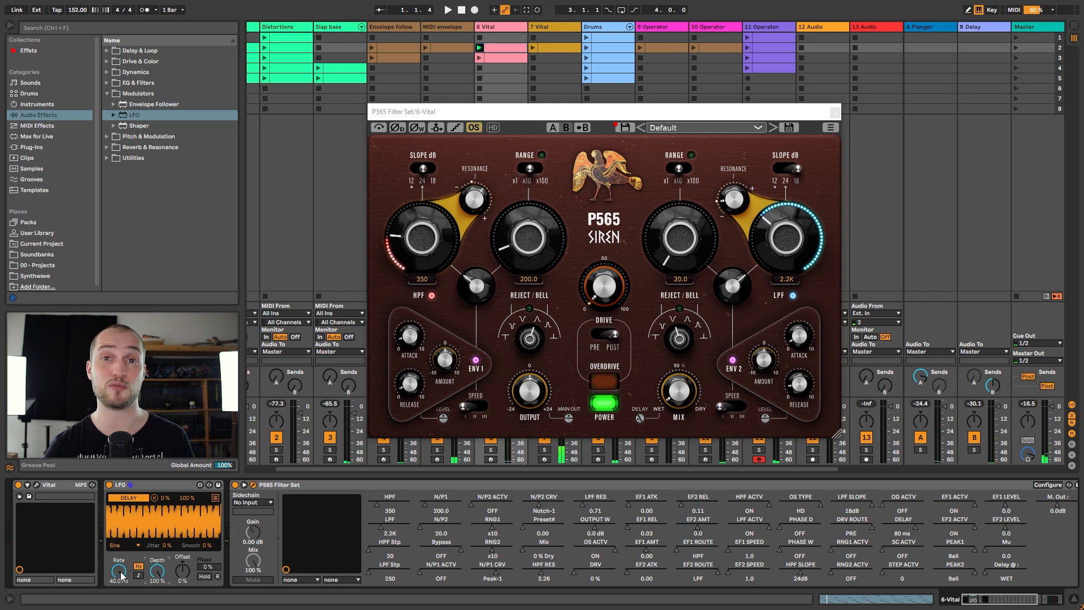
{"action": "left_click_drag", "start_coordinate": [157, 573], "coordinate": [157, 582]}
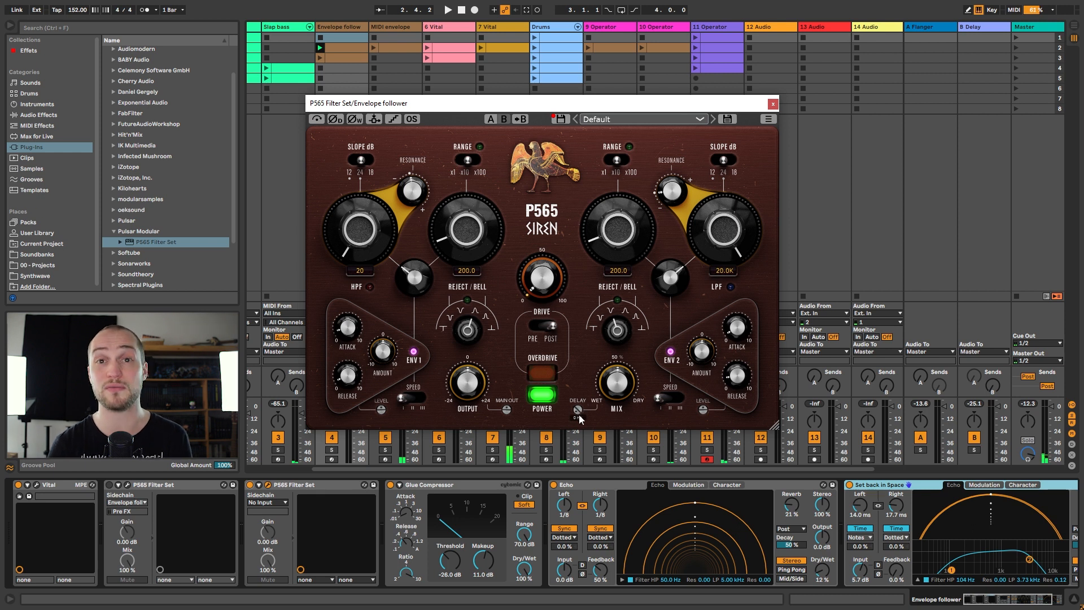
Step: Play the Envelope follower track and sweep the P565's Delay by hand
{"action": "key", "text": "space"}
{"action": "left_click_drag", "start_coordinate": [583, 422], "coordinate": [581, 387]}
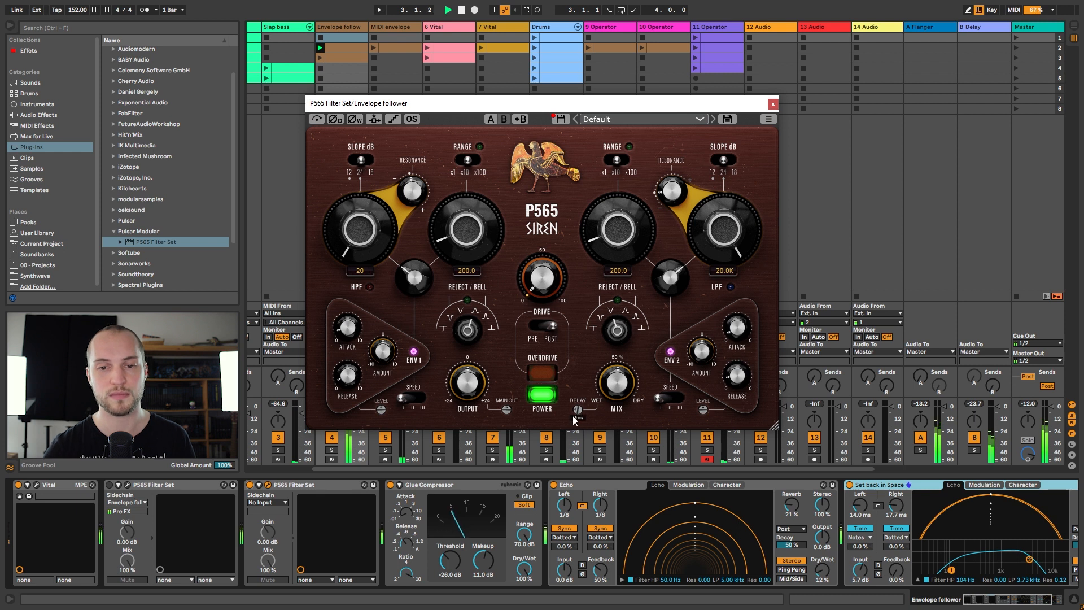
Step: Insert an LFO before the second P565 on the Envelope follower track and map it to the plugin's Delay
{"action": "scroll", "coordinate": [580, 421], "scroll_direction": "up", "scroll_amount": 4}
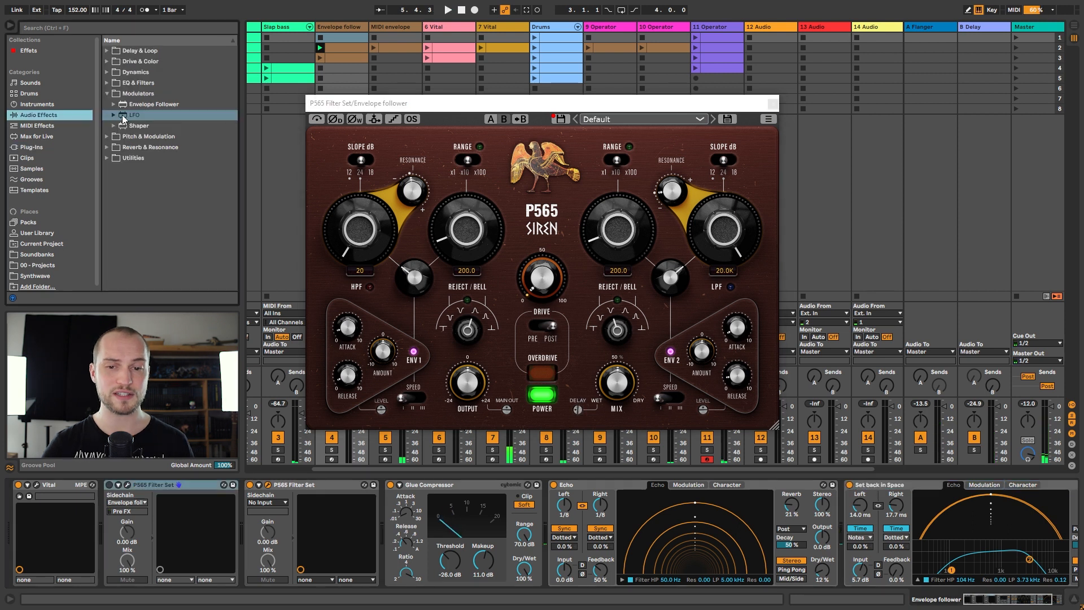
{"action": "left_click_drag", "start_coordinate": [121, 116], "coordinate": [233, 506]}
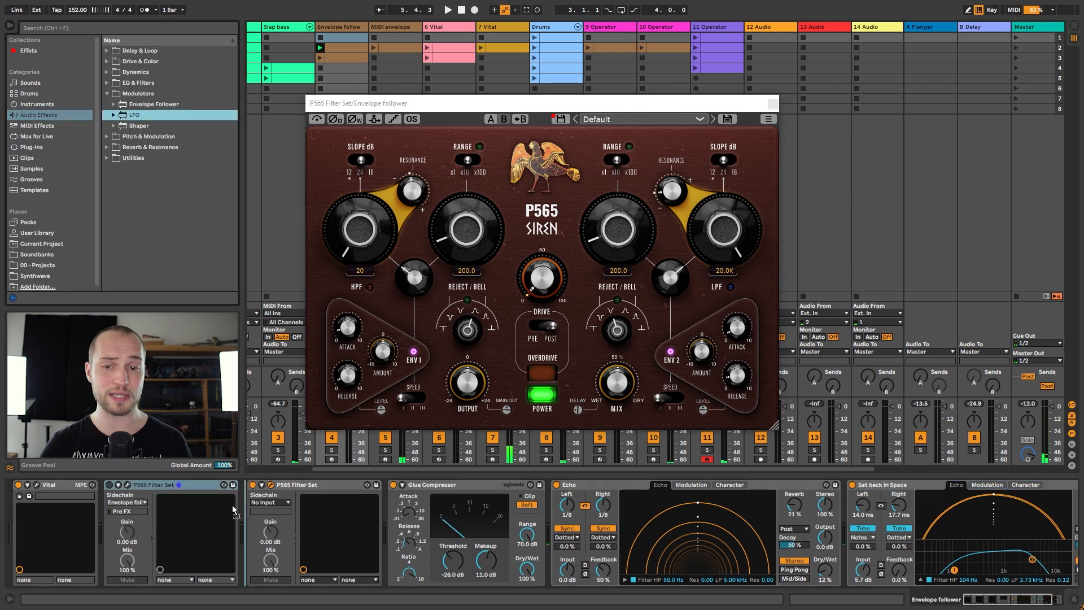
{"action": "left_click_drag", "start_coordinate": [285, 475], "coordinate": [285, 475]}
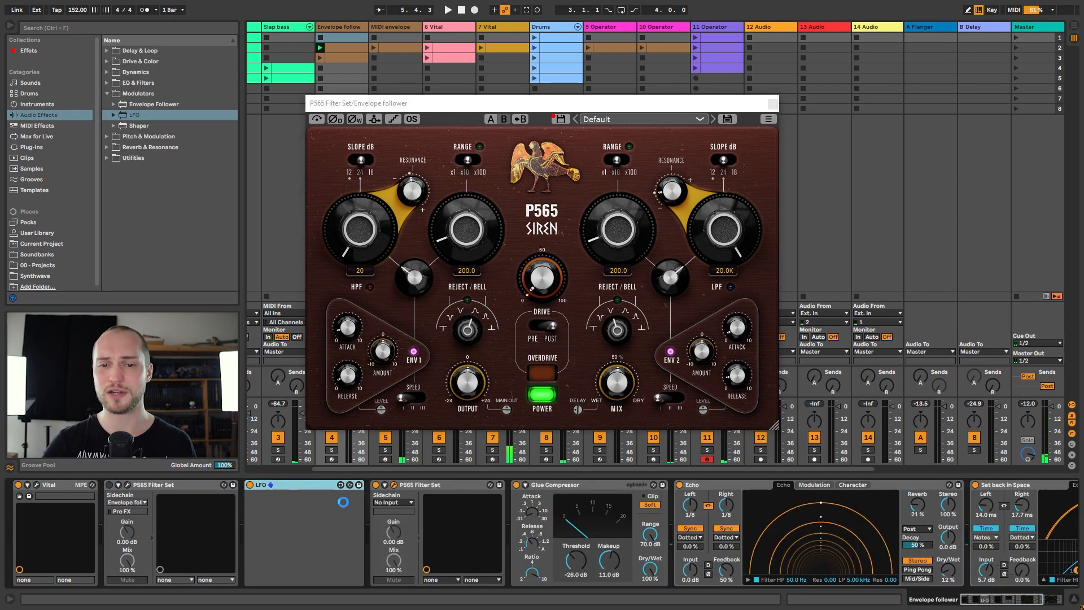
{"action": "left_click", "coordinate": [280, 498]}
{"action": "left_click", "coordinate": [887, 526]}
Step: Limit the LFO's Delay mapping to 5–15%, audition the modulation and readjust the mapping's maximum
{"action": "left_click_drag", "start_coordinate": [171, 498], "coordinate": [171, 496]}
{"action": "left_click_drag", "start_coordinate": [192, 498], "coordinate": [186, 548]}
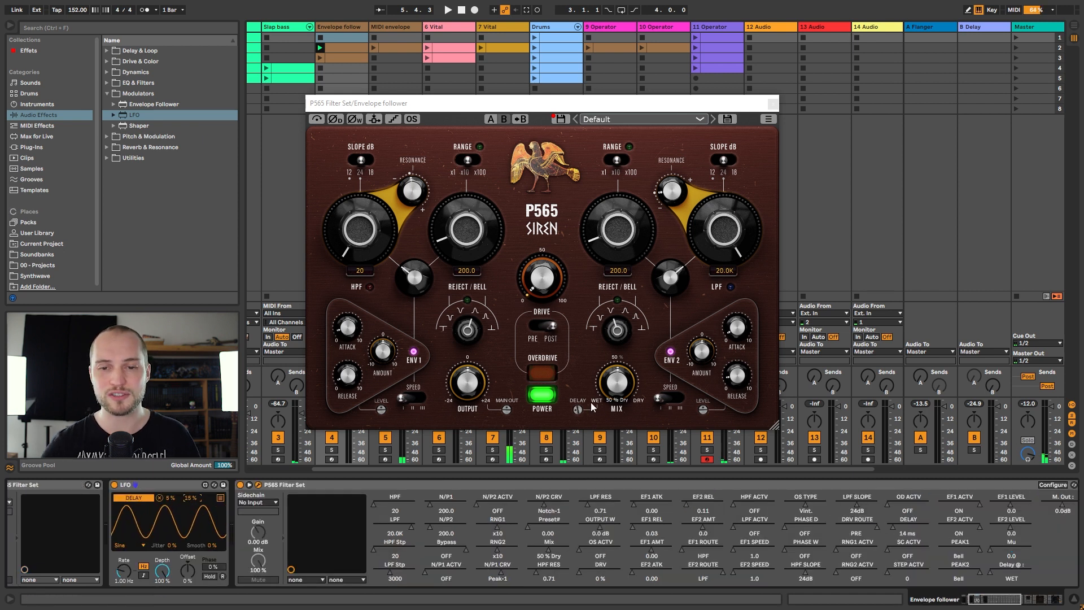
{"action": "mouse_move", "coordinate": [580, 407]}
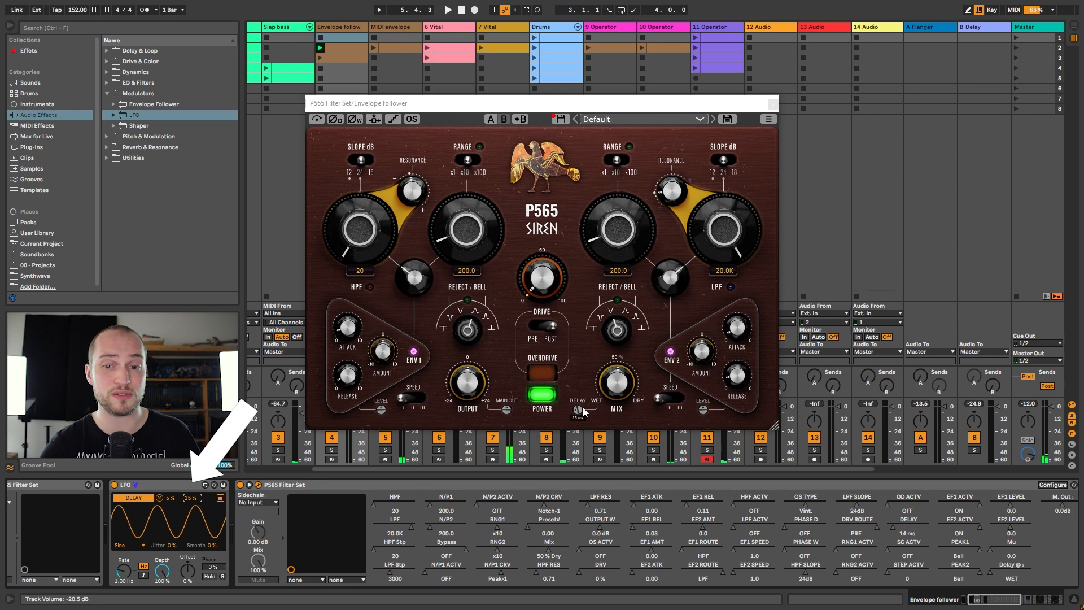
{"action": "left_click_drag", "start_coordinate": [583, 408], "coordinate": [573, 397]}
{"action": "key", "text": "space"}
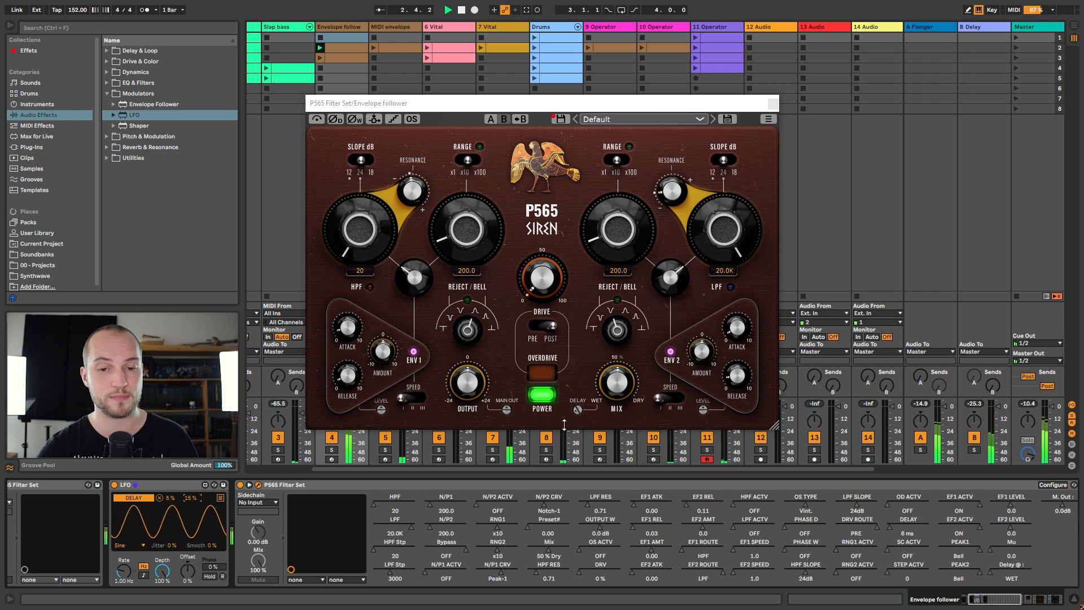
{"action": "left_click_drag", "start_coordinate": [190, 498], "coordinate": [171, 481]}
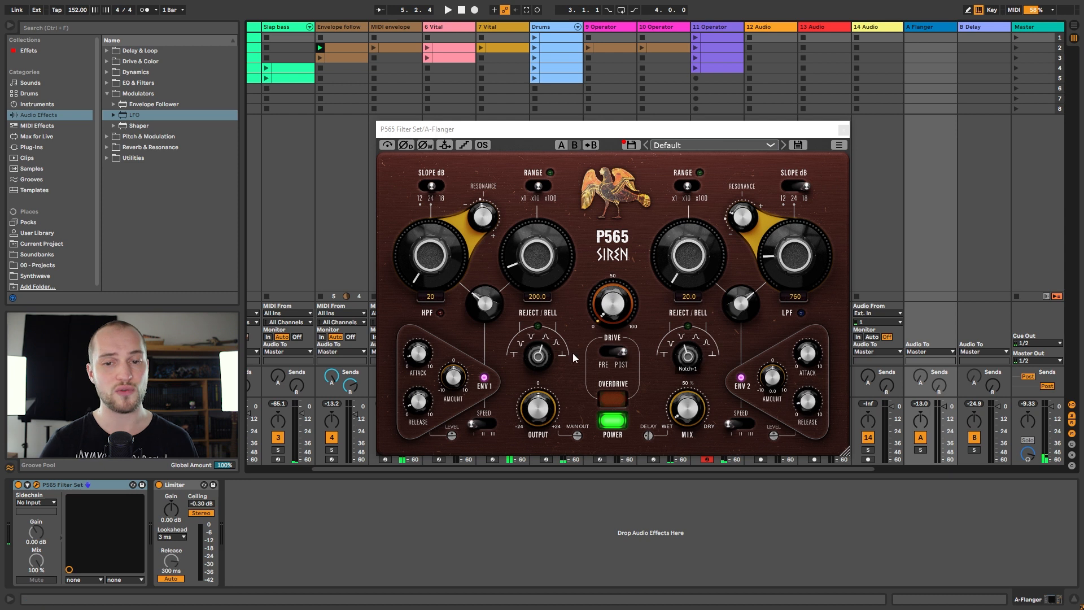
Step: Enable the A-Flanger return's send to itself, adjust it between -16.5 dB and -31 dB and play the result
{"action": "right_click", "coordinate": [921, 382]}
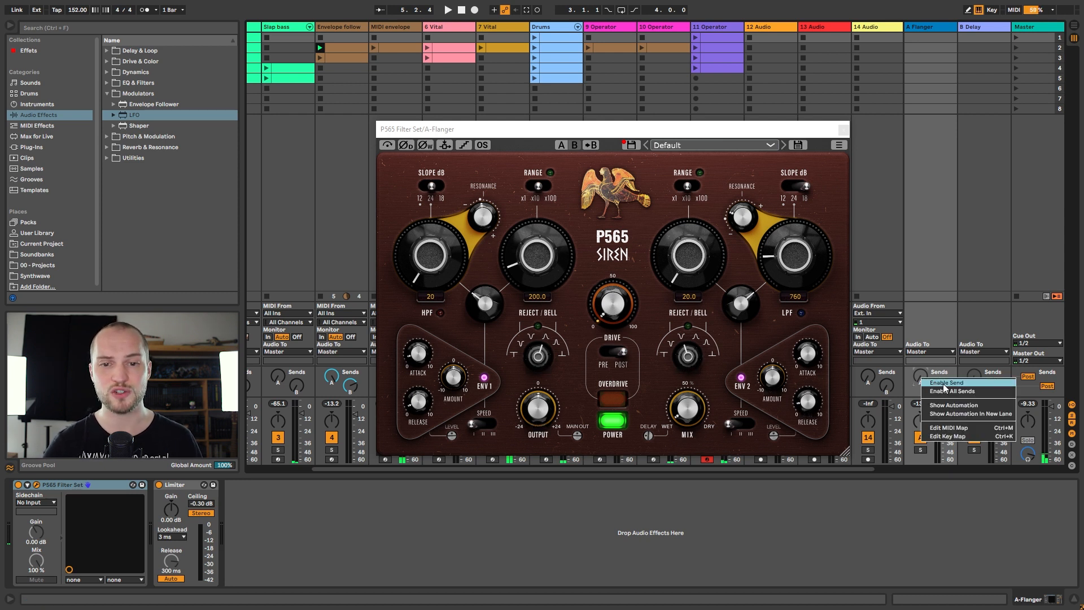
{"action": "left_click", "coordinate": [943, 383]}
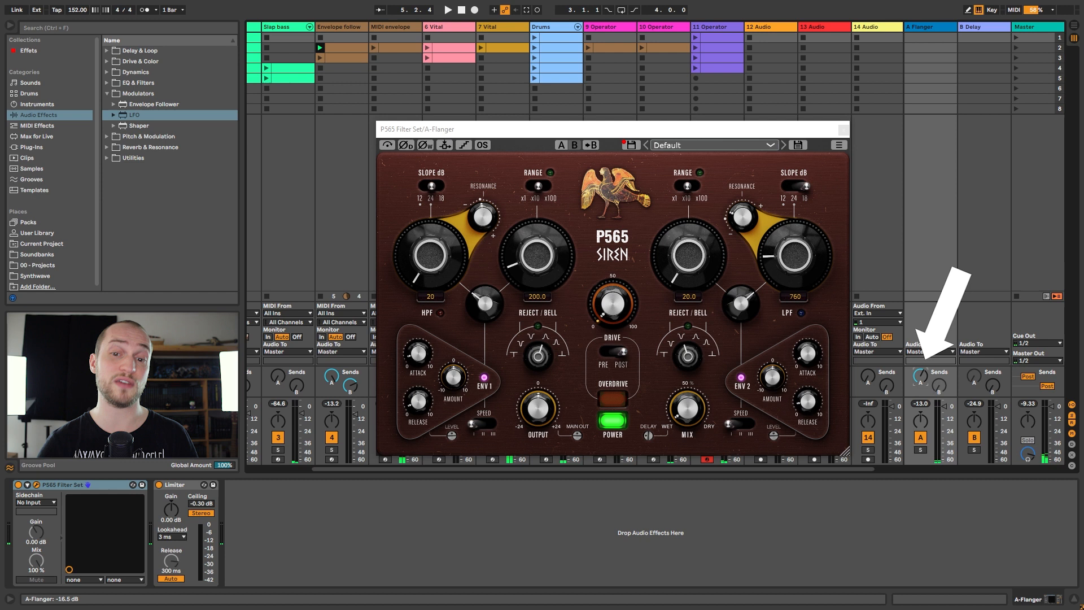
{"action": "key", "text": "space"}
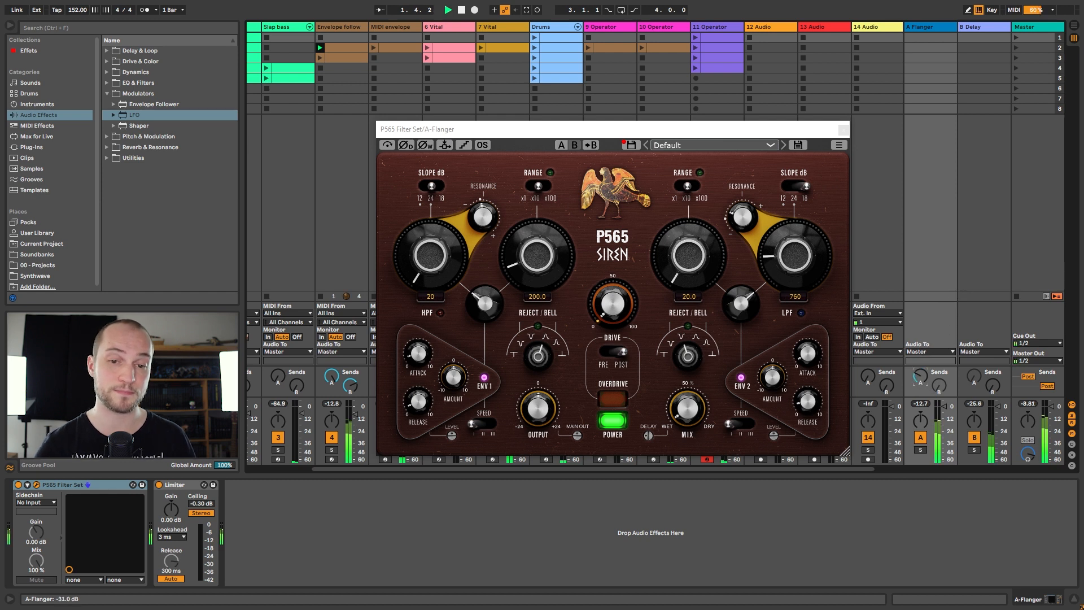
Step: Set the A-Flanger return's send to itself to -14.3 dB and insert an LFO before its P565
{"action": "left_click", "coordinate": [649, 436]}
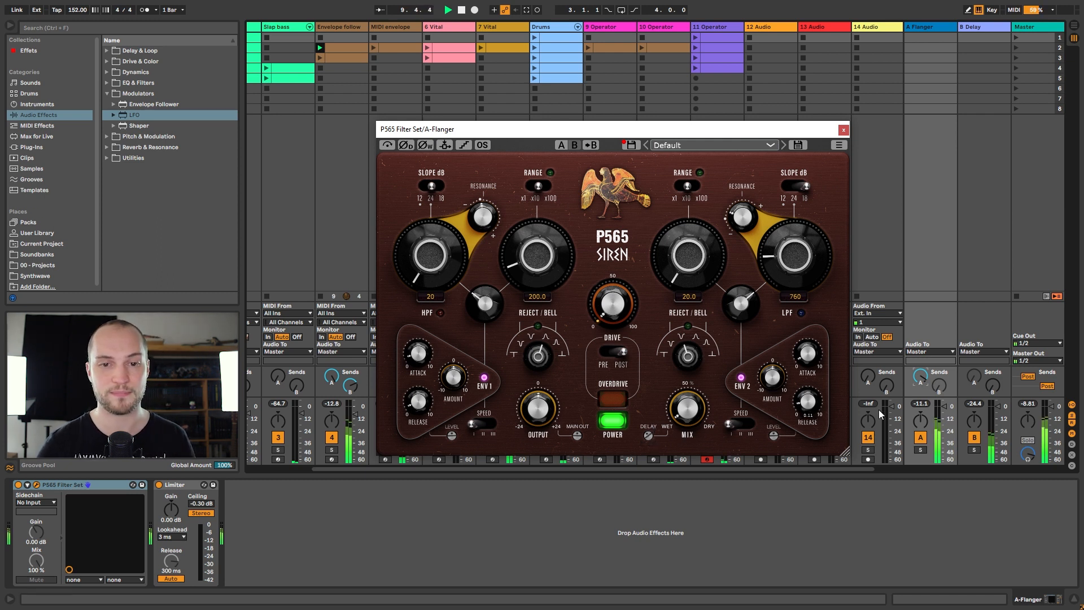
{"action": "left_click", "coordinate": [920, 377]}
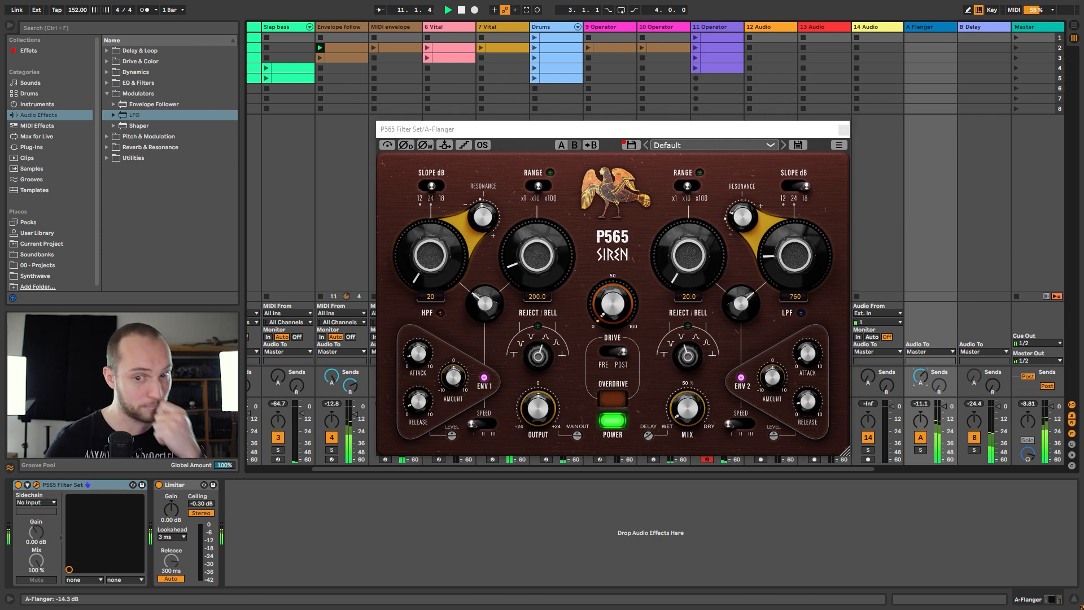
{"action": "left_click_drag", "start_coordinate": [134, 114], "coordinate": [34, 511]}
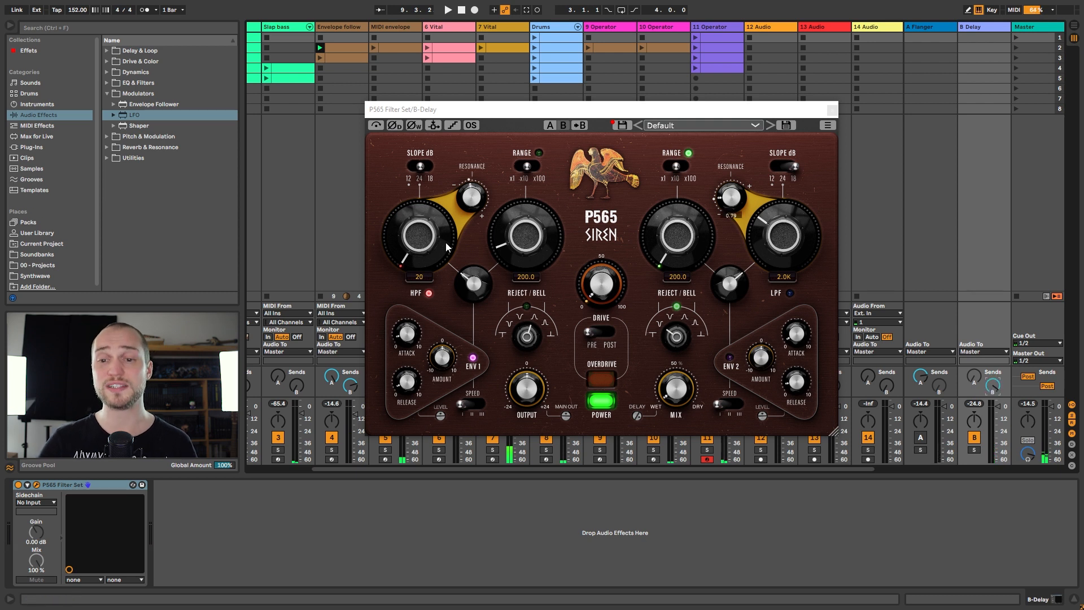
Step: Enable the low-pass filter in the B-Delay return's P565 and raise its Drive
{"action": "left_click", "coordinate": [654, 382]}
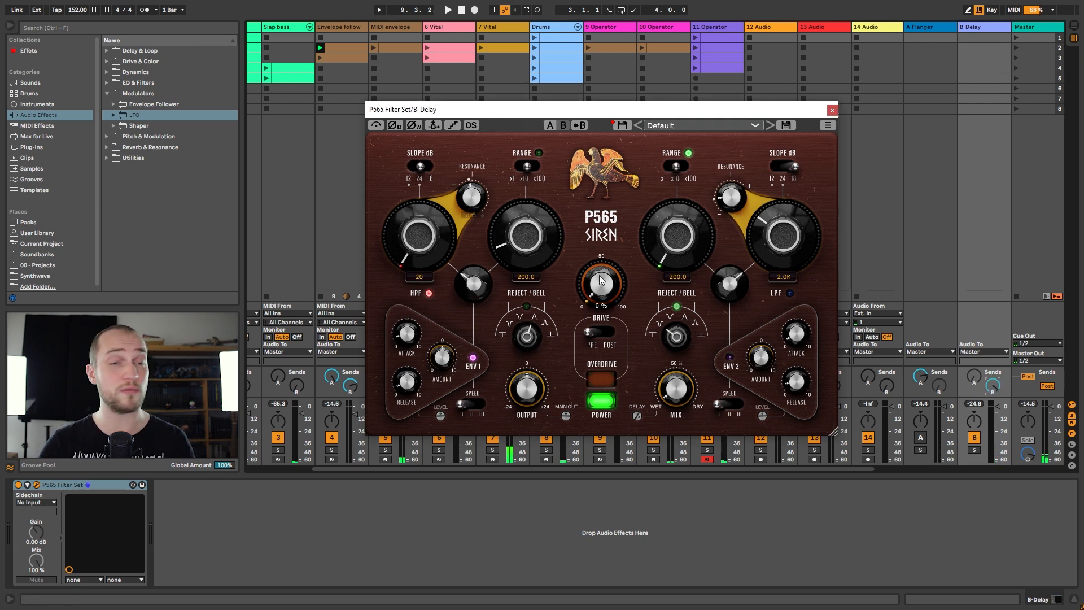
{"action": "left_click", "coordinate": [789, 295]}
{"action": "mouse_move", "coordinate": [605, 287]}
{"action": "left_mouse_down"}
{"action": "mouse_move", "coordinate": [630, 170]}
{"action": "mouse_move", "coordinate": [600, 290]}
{"action": "left_mouse_up"}
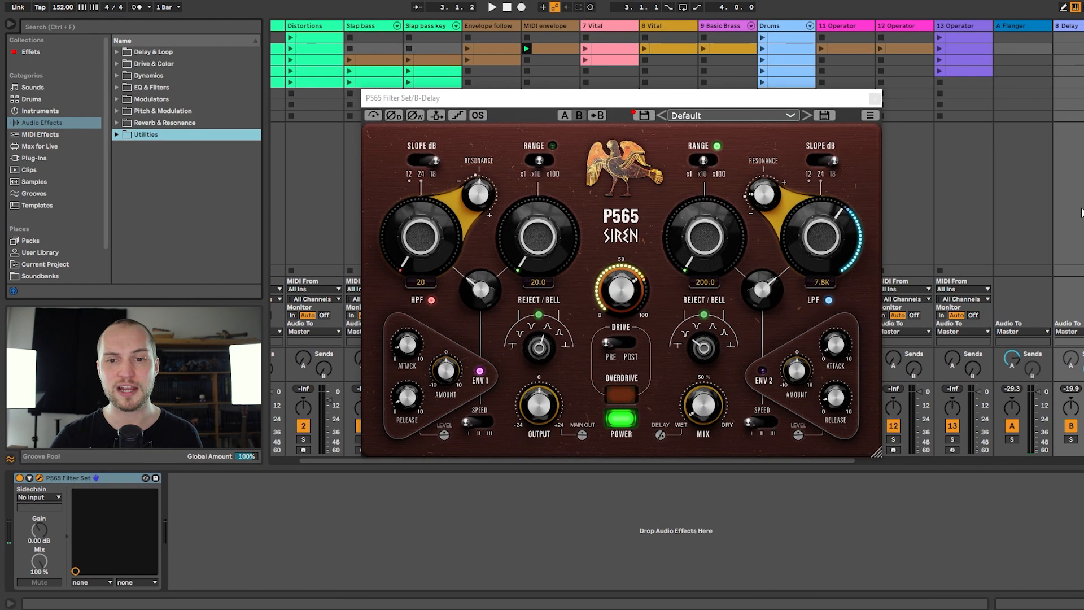
Step: Add a Limiter after the P565 on the B-Delay return and start playback
{"action": "left_click", "coordinate": [117, 75]}
{"action": "left_click_drag", "start_coordinate": [148, 124], "coordinate": [253, 505]}
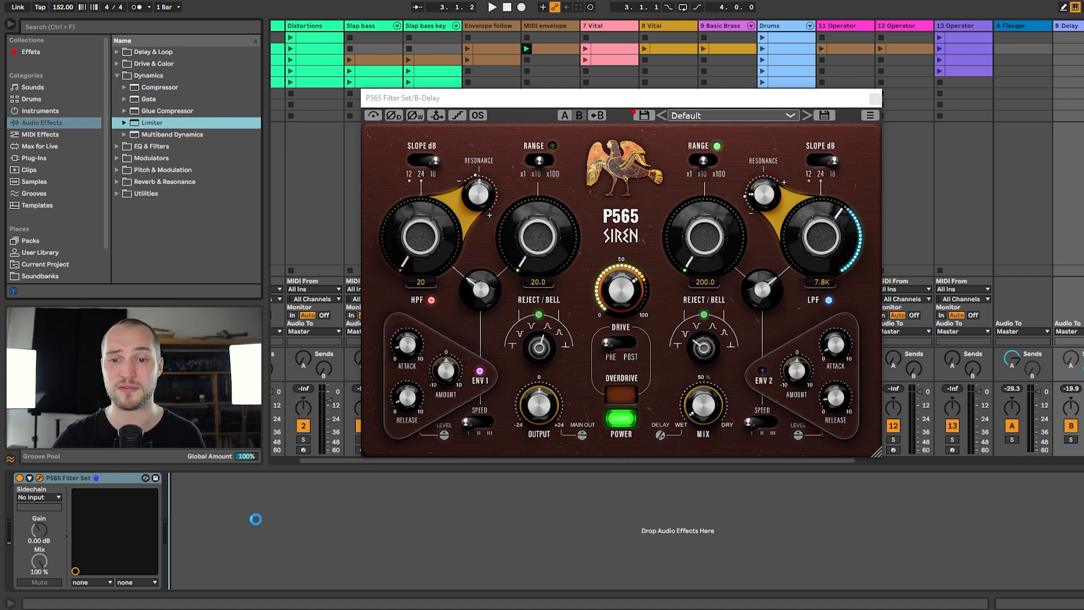
{"action": "key", "text": "space"}
Step: Lower the B-Delay P565's low-pass cutoff to 1.9K with resonance 1.33, and set Drive to 90%
{"action": "left_click_drag", "start_coordinate": [823, 249], "coordinate": [832, 329]}
{"action": "left_click_drag", "start_coordinate": [765, 201], "coordinate": [765, 191]}
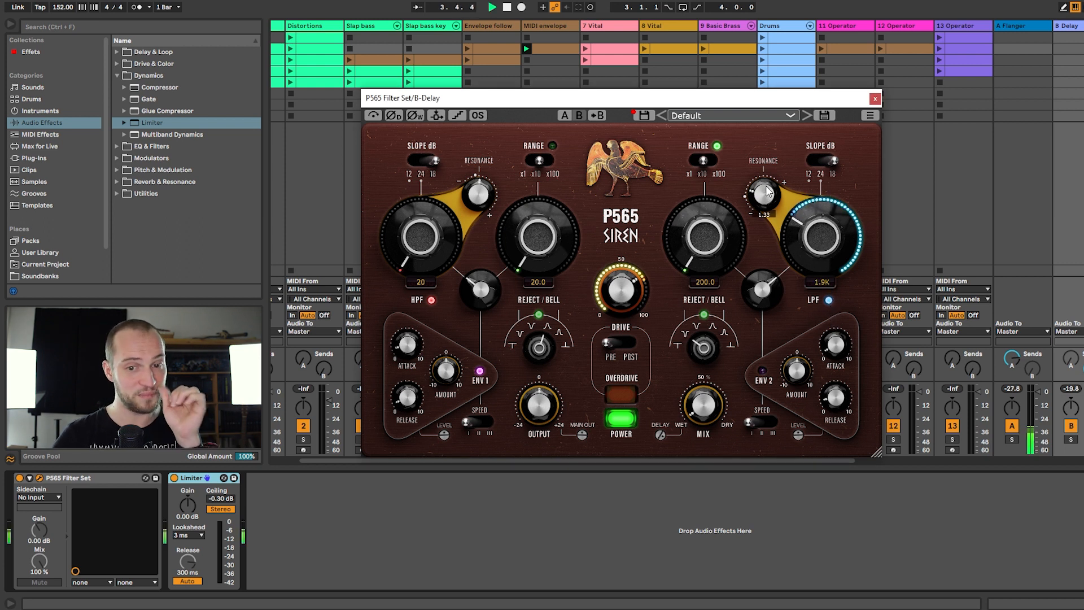
{"action": "left_click_drag", "start_coordinate": [623, 290], "coordinate": [624, 264]}
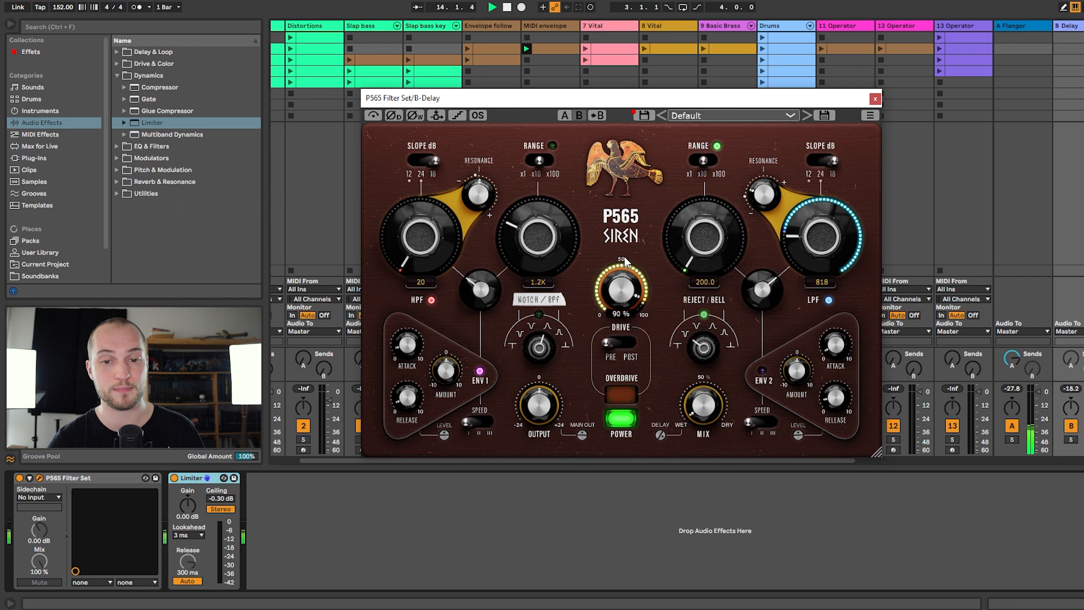
Step: Switch the B-Delay P565's Drive to Post and sweep its second reject/bell frequency and low-pass cutoff during playback
{"action": "left_click", "coordinate": [621, 343]}
{"action": "left_click_drag", "start_coordinate": [702, 248], "coordinate": [702, 242]}
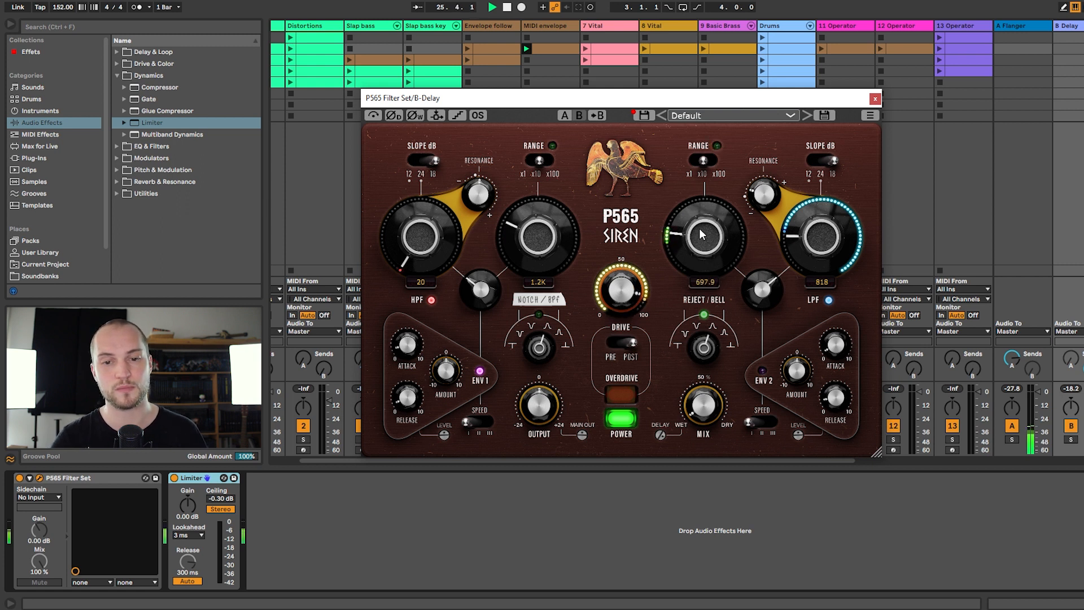
{"action": "left_click_drag", "start_coordinate": [700, 228], "coordinate": [699, 229]}
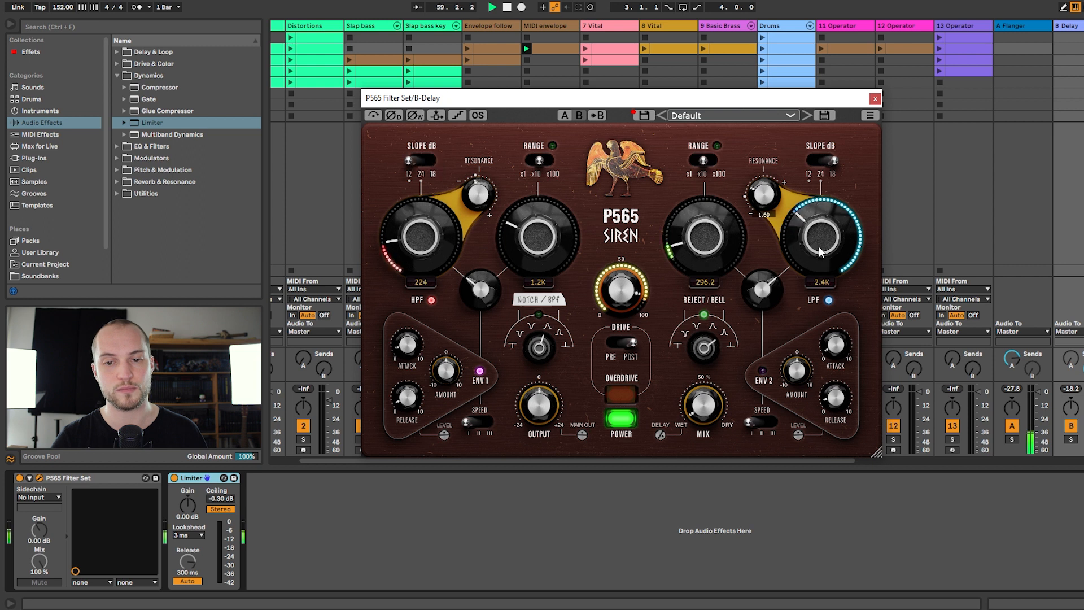
{"action": "left_click_drag", "start_coordinate": [820, 247], "coordinate": [833, 347]}
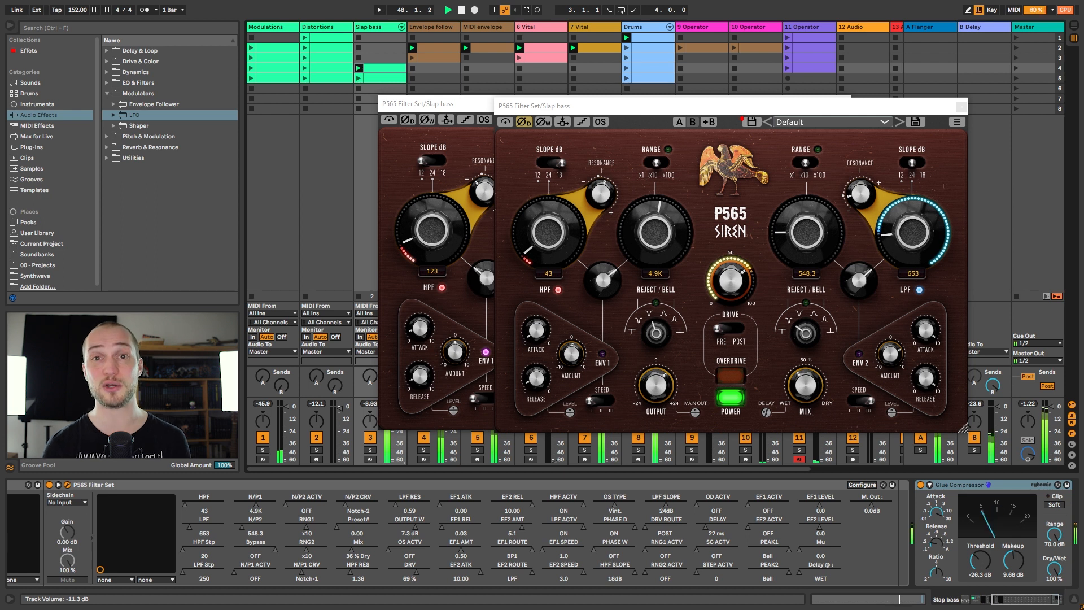
Step: Close both P565 plugin windows of the Slap bass track
{"action": "left_click", "coordinate": [961, 106]}
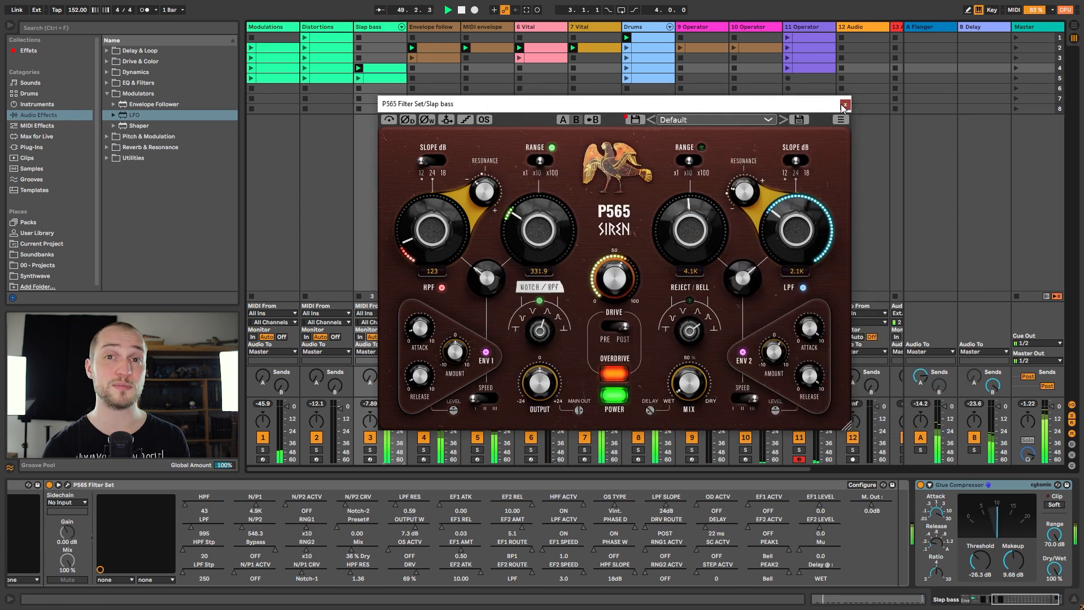
{"action": "left_click", "coordinate": [845, 104]}
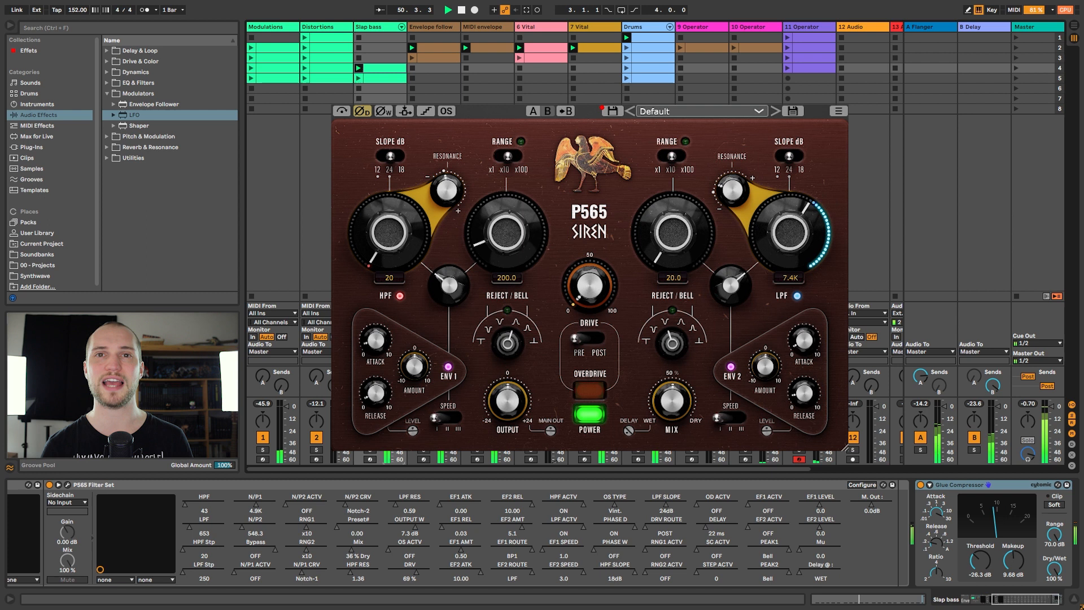